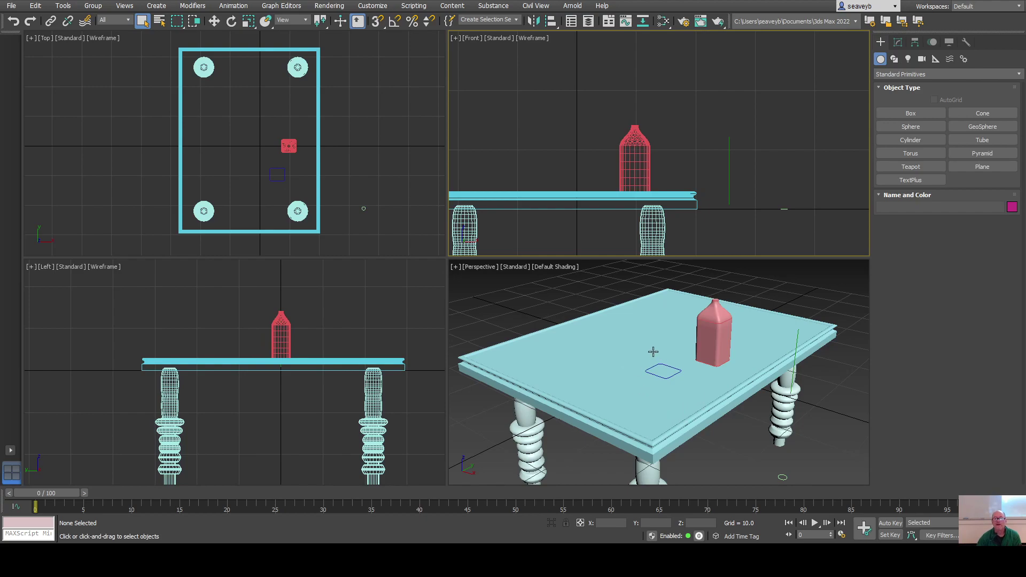
In the front view, draw an open vase half-profile with the Line tool, curving down to a flat base just above the tabletop.
middle_click_drag(588, 174, 706, 210)
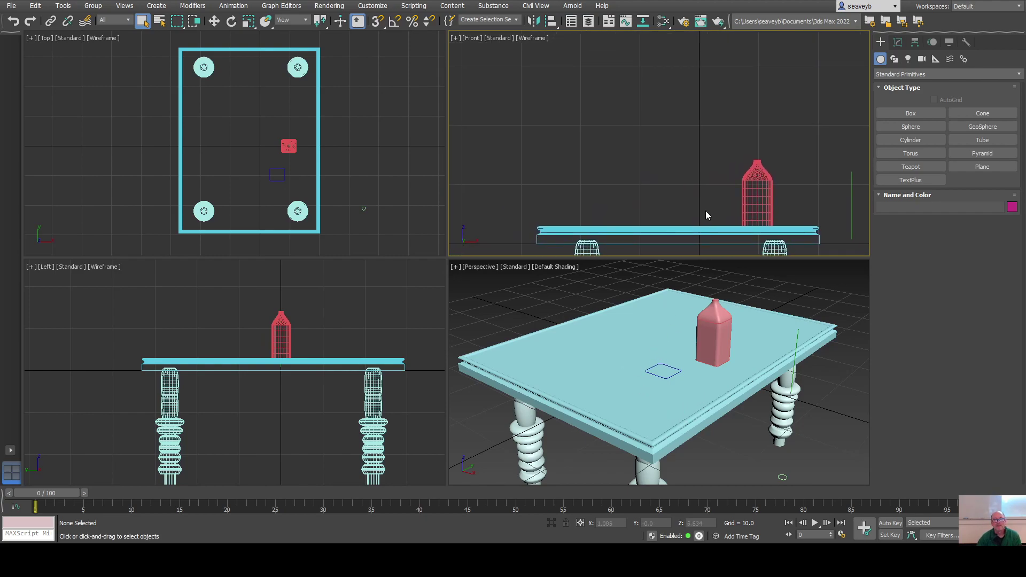
key("alt+w")
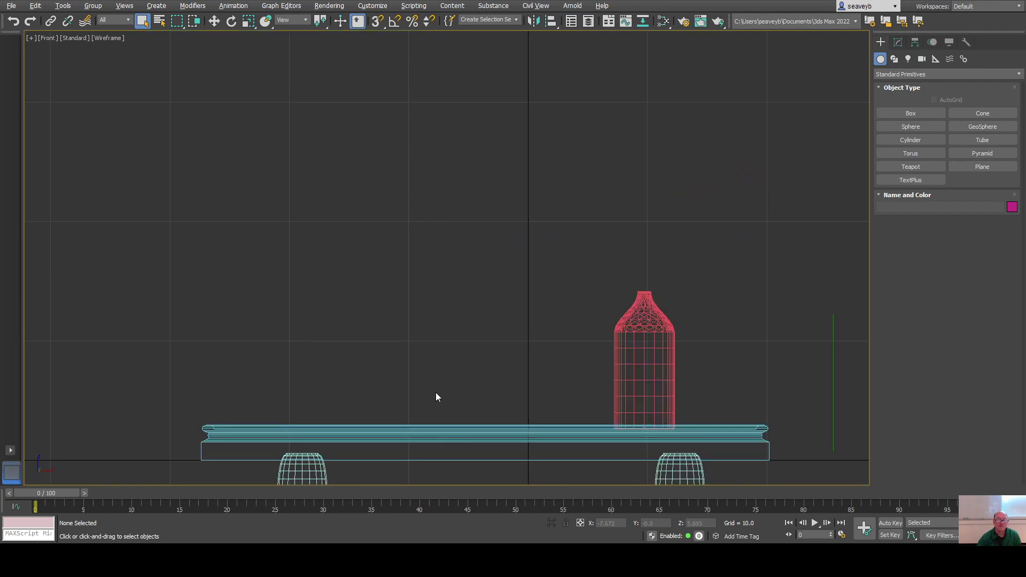
scroll(425, 410, "up", 3)
middle_click_drag(425, 410, 394, 433)
left_click(894, 59)
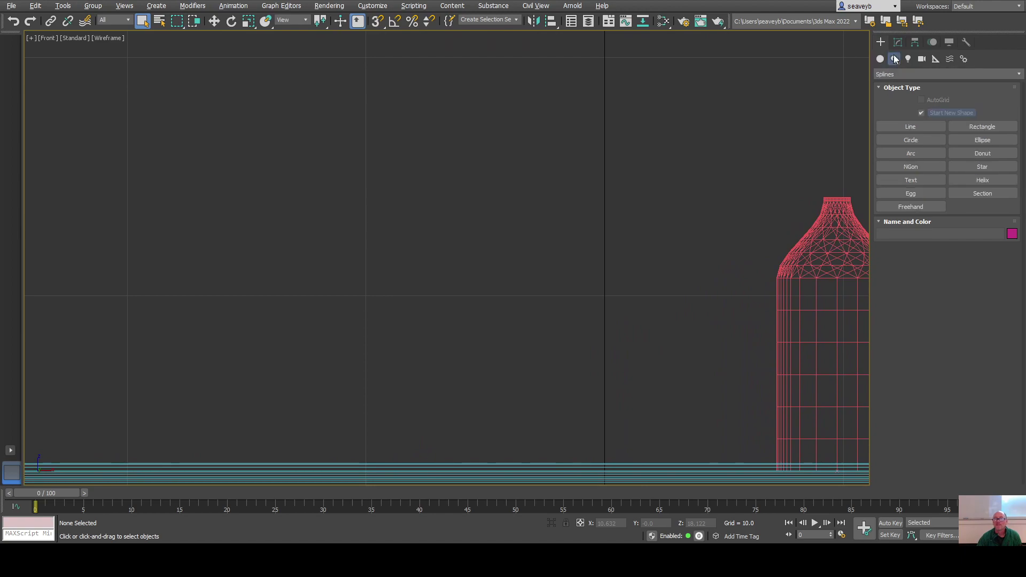
left_click(911, 127)
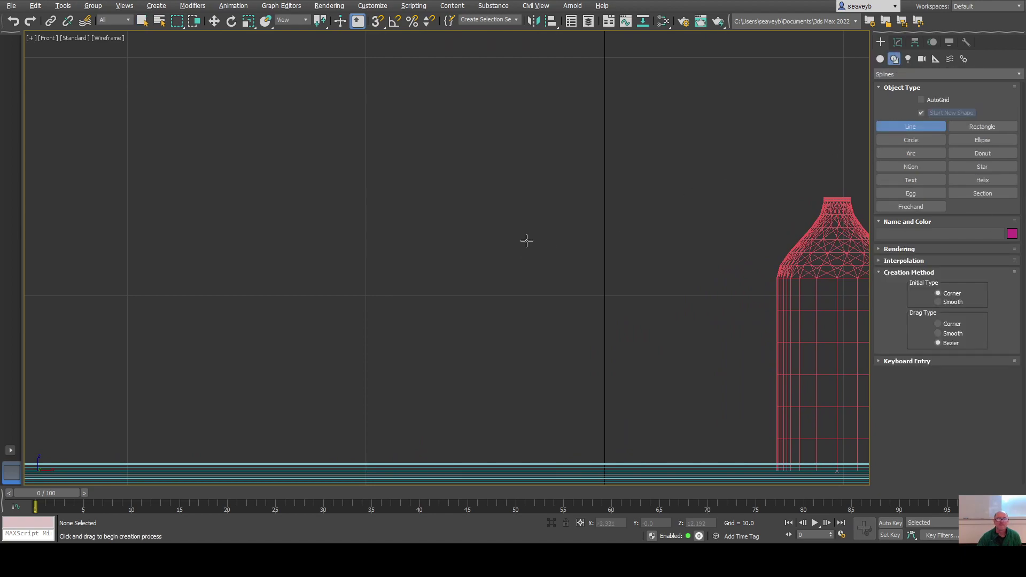
left_click(552, 164)
left_click_drag(473, 307, 440, 458)
left_click(617, 413)
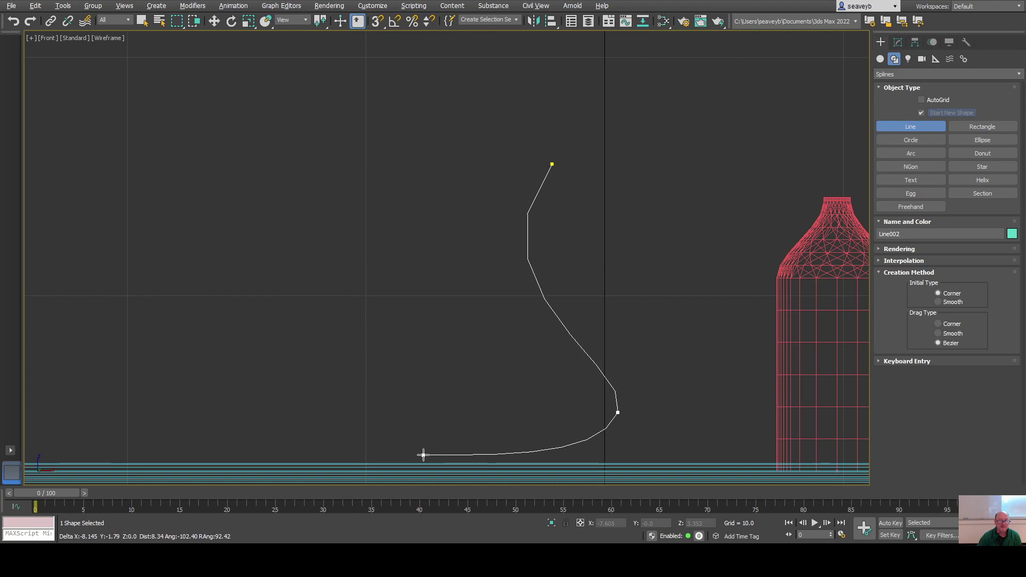
left_click(423, 453)
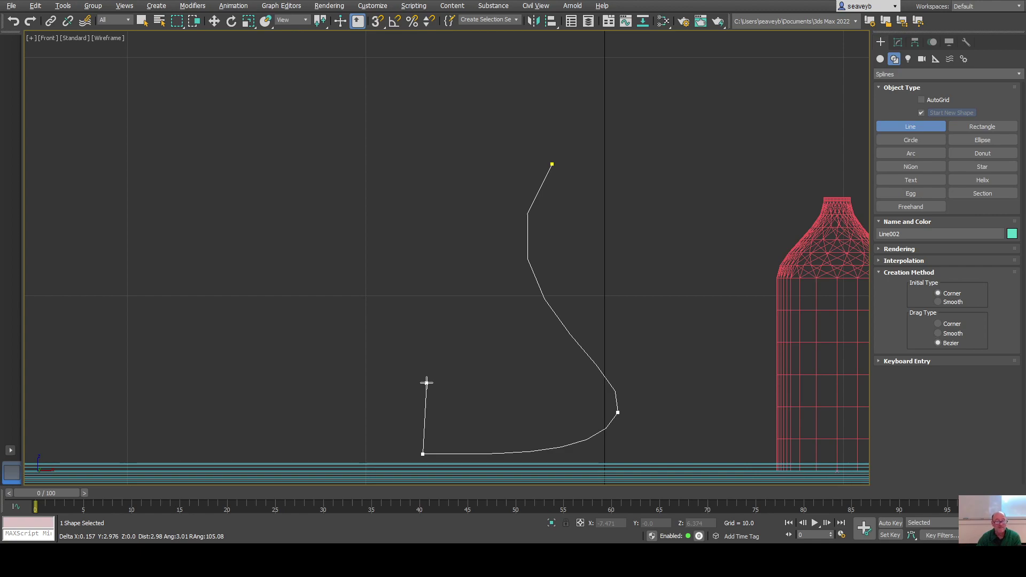
right_click(427, 383)
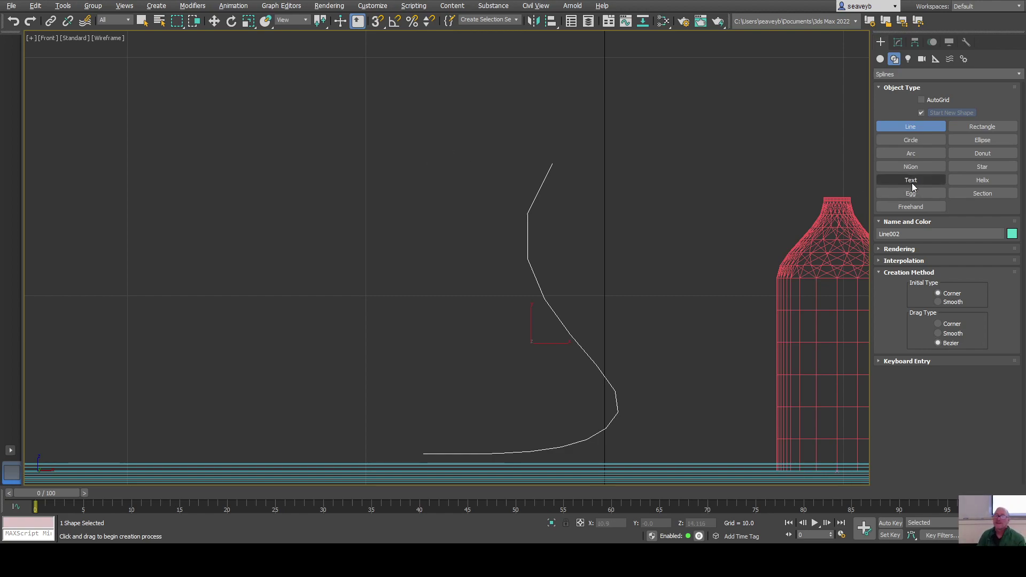
Turn on adaptive interpolation for the vase profile and outline its spline by about 0.3 to give it wall thickness.
left_click(887, 261)
left_click(936, 292)
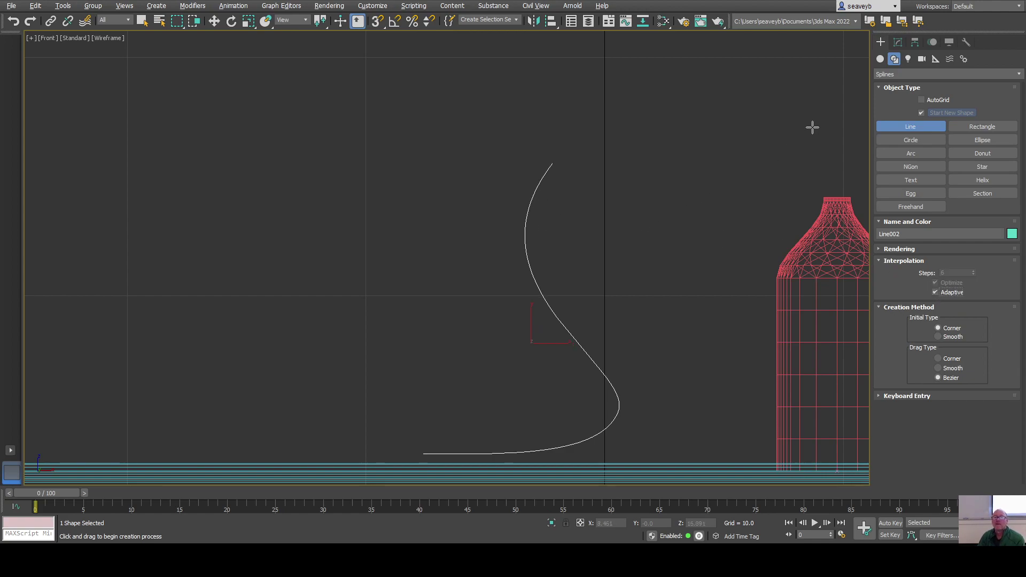
left_click(898, 42)
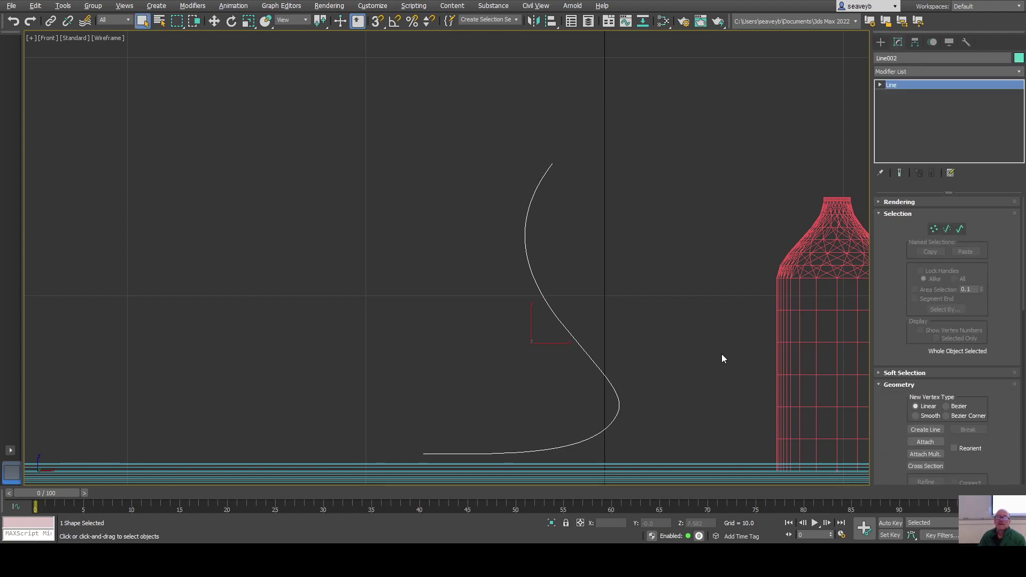
left_click(960, 230)
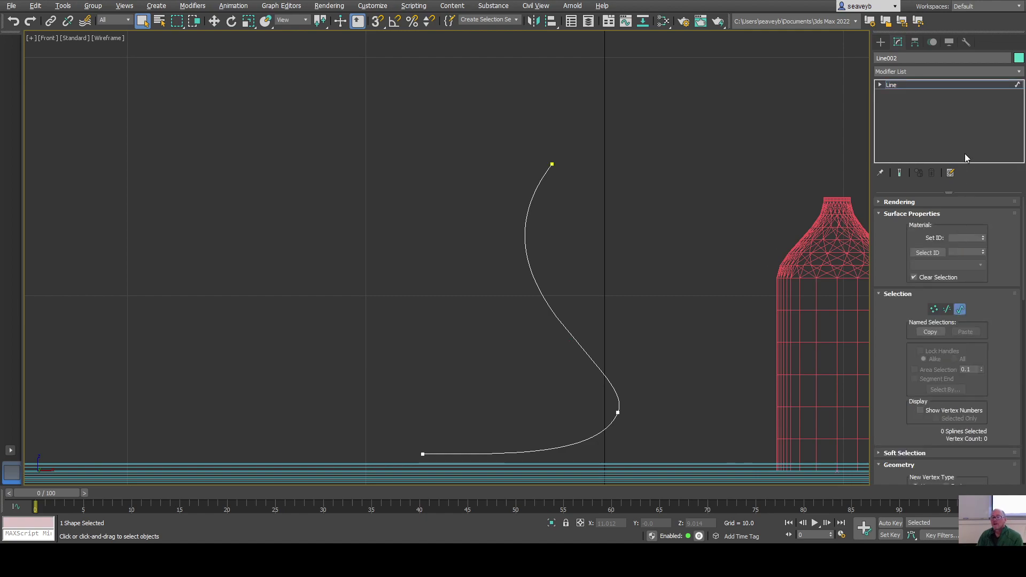
scroll(982, 304, "down", 5)
scroll(982, 304, "down", 5)
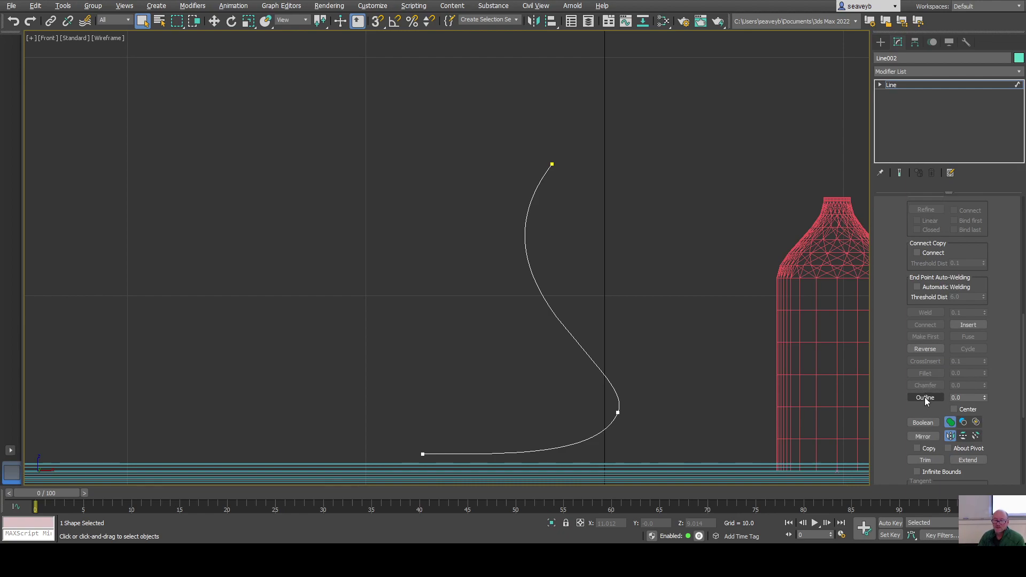
left_click(925, 398)
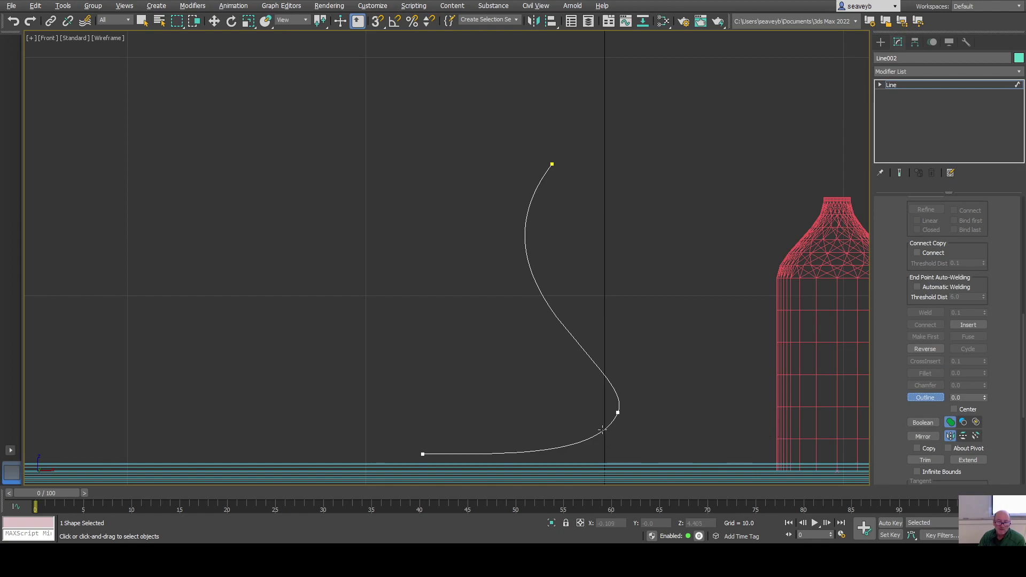
left_click_drag(602, 431, 613, 439)
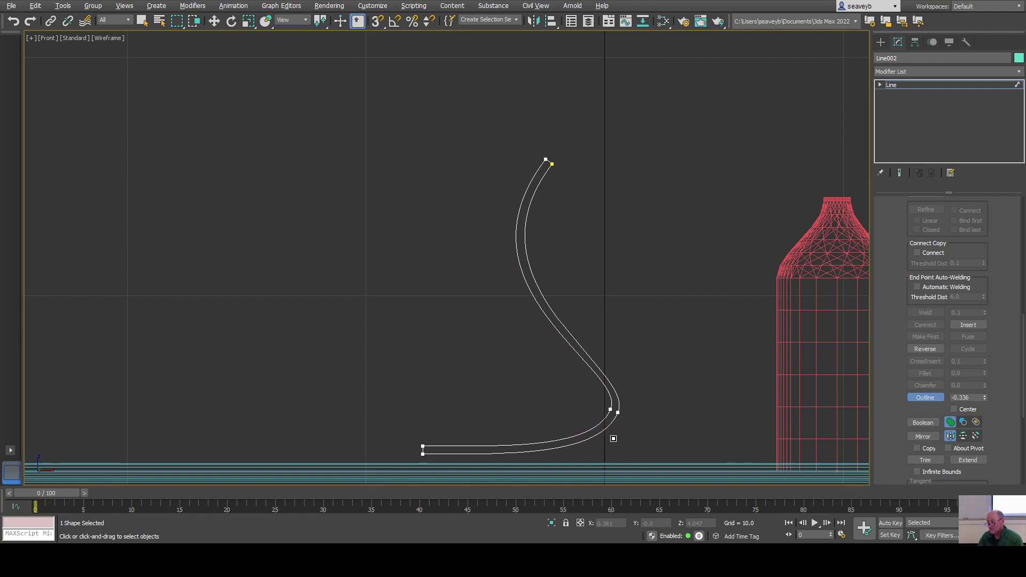
left_click_drag(613, 439, 617, 438)
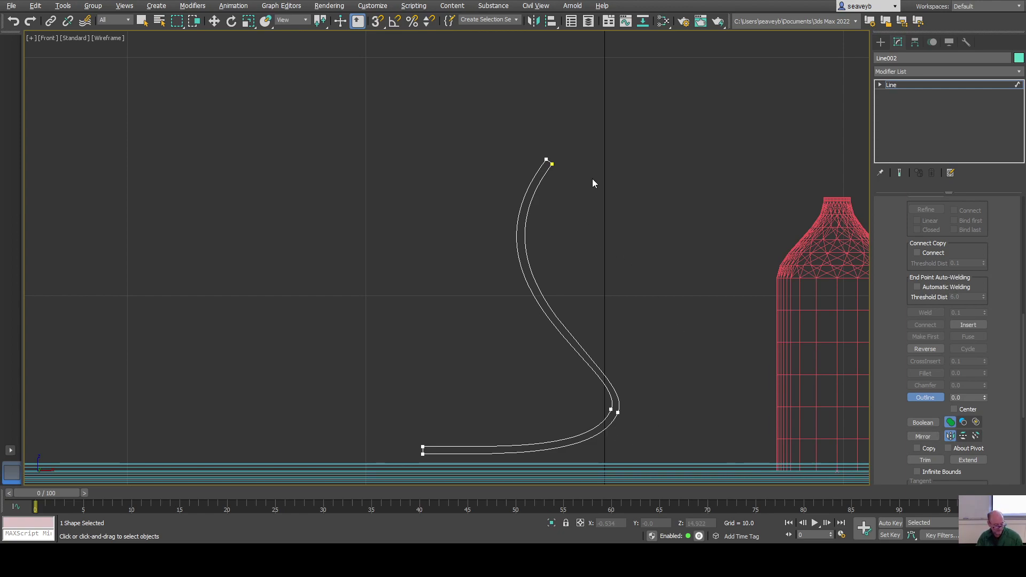
Select the two vertices at the upper end of the vase profile and convert them to Bezier vertices.
key("1")
key("w")
left_click_drag(538, 142, 585, 188)
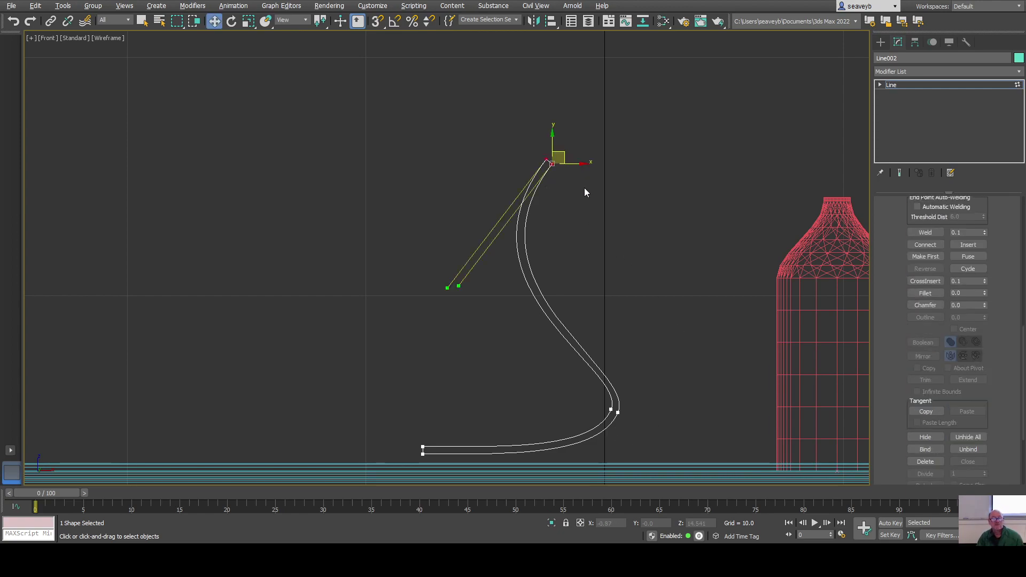
left_click_drag(557, 142, 552, 125)
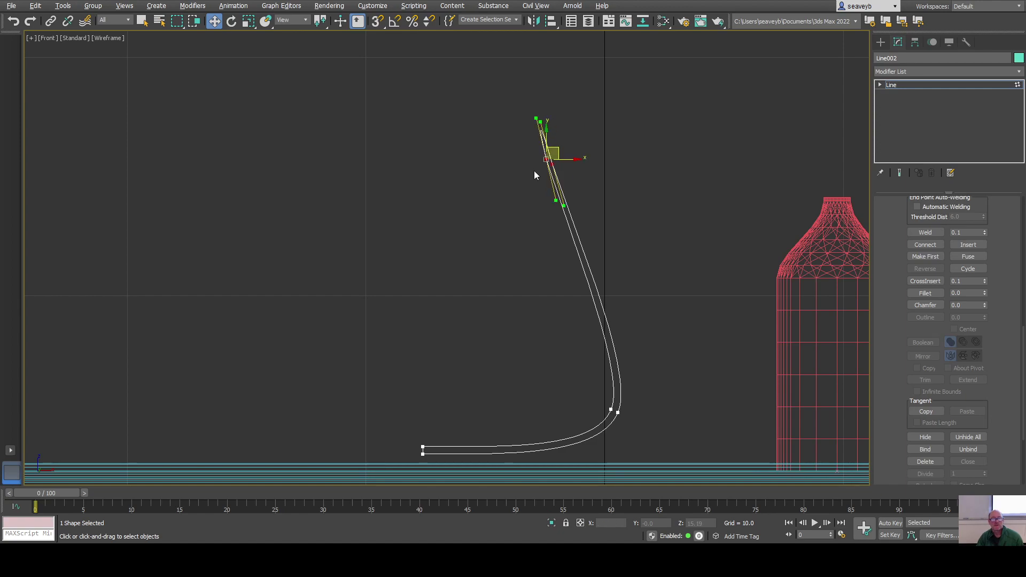
Shorten and reorient the Bezier handles of the two upper vertices so the vase rim is small and rounded.
scroll(545, 158, "up", 6)
scroll(544, 159, "down", 2)
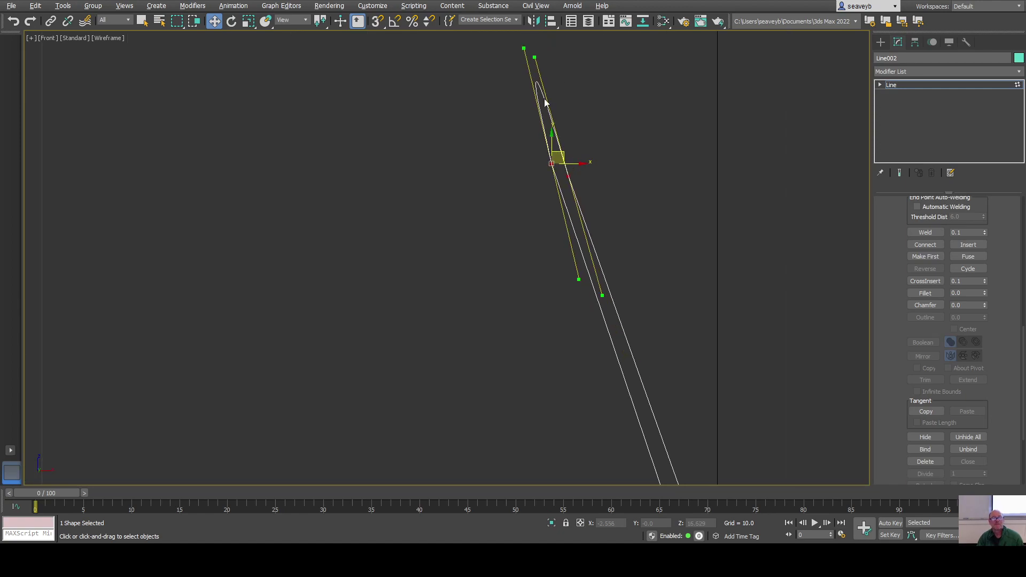
left_click_drag(525, 48, 544, 140)
left_click_drag(534, 57, 542, 143)
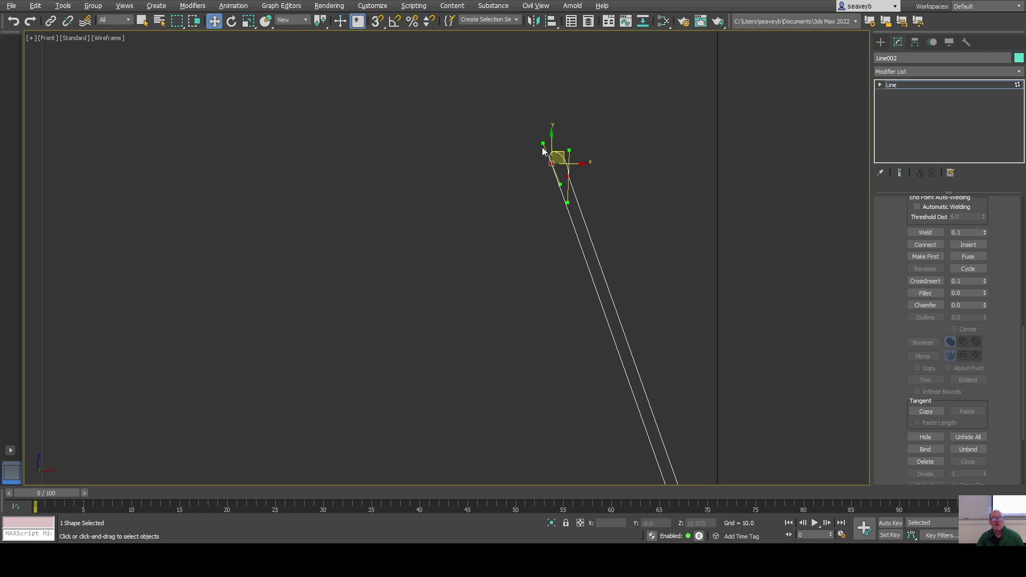
left_click_drag(543, 143, 582, 133)
left_click(602, 175)
Apply a Lathe modifier to the vase profile and align its axis to Min.
scroll(578, 273, "down", 6)
scroll(545, 323, "up", 1)
middle_click_drag(546, 323, 556, 266)
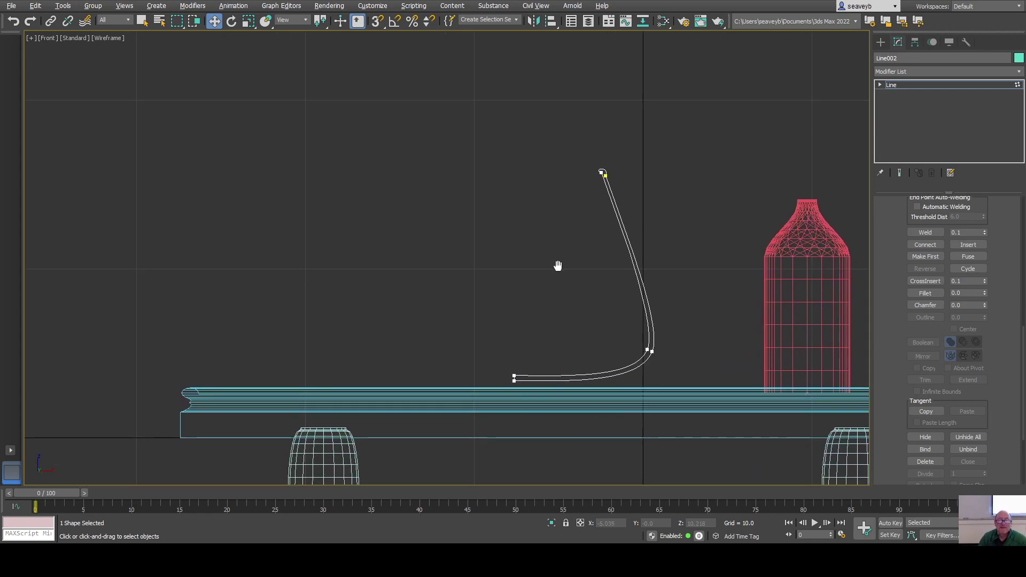
left_click(892, 86)
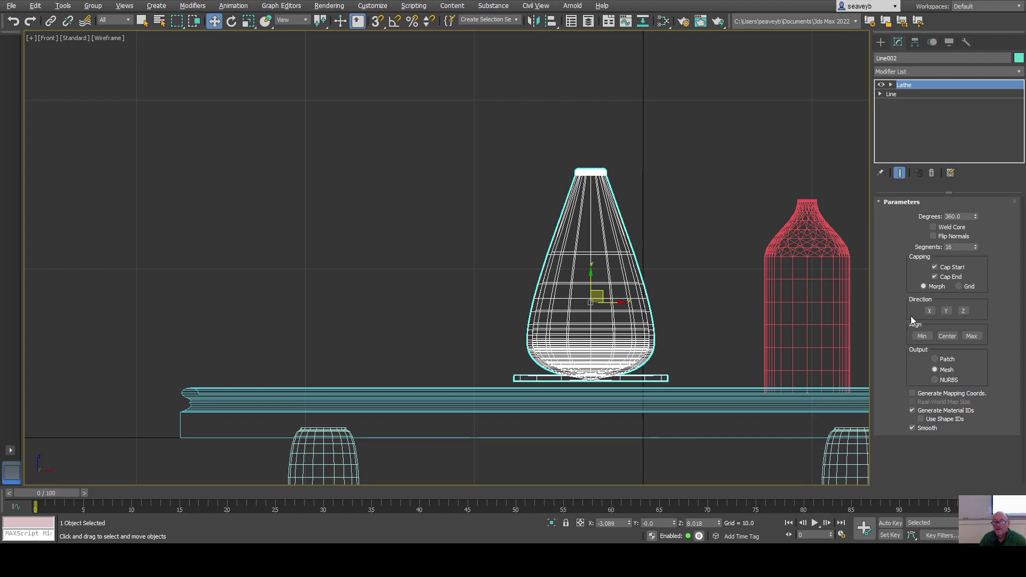
left_click(921, 336)
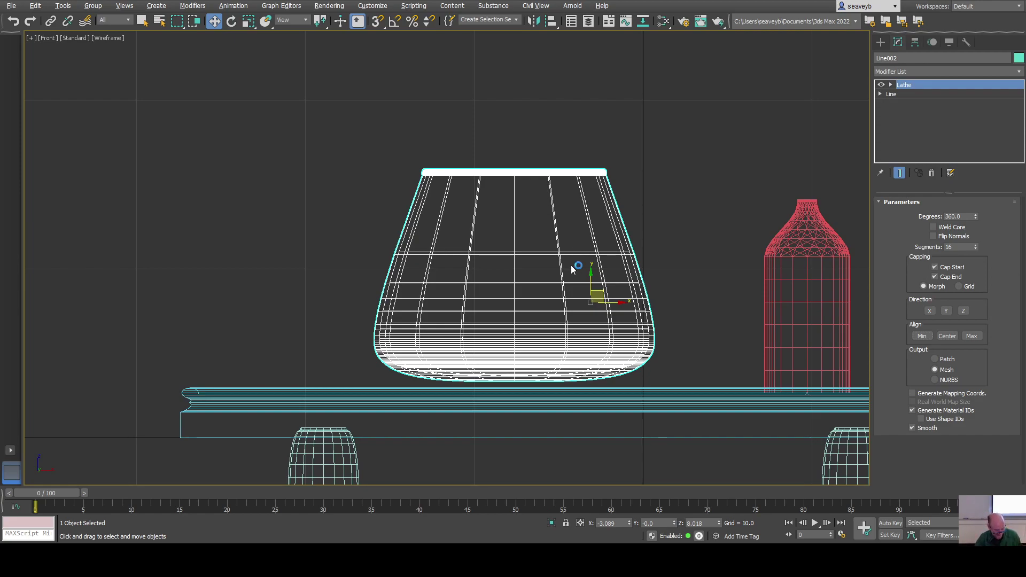
Set the vase's Lathe segments to 64 and inspect the vase on the table in the perspective view.
key("alt+w")
left_click(621, 353)
middle_click_drag(621, 353, 628, 327, "alt")
scroll(640, 310, "up", 6)
scroll(628, 328, "down", 4)
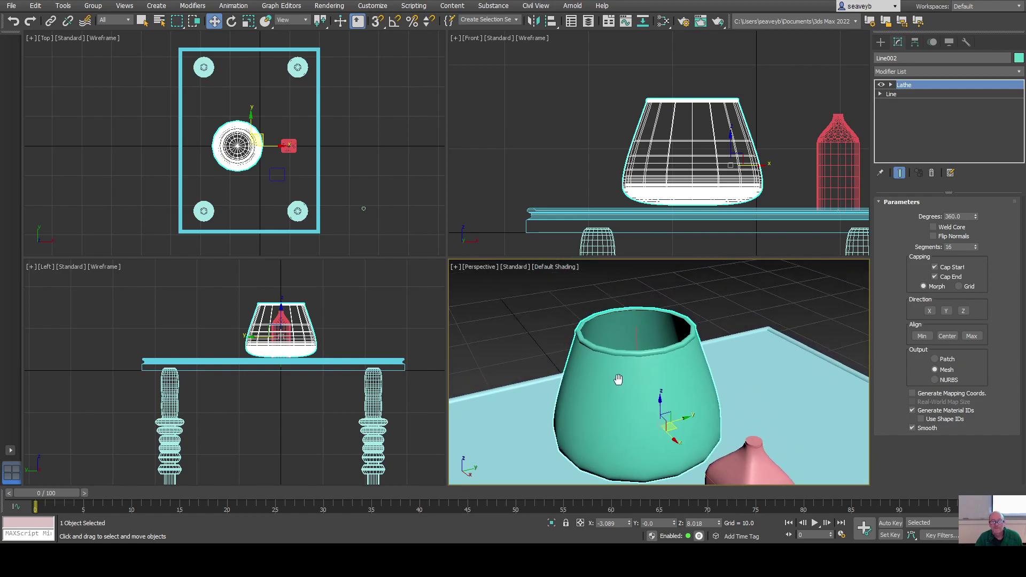
double_click(955, 247)
type("6")
key("Return")
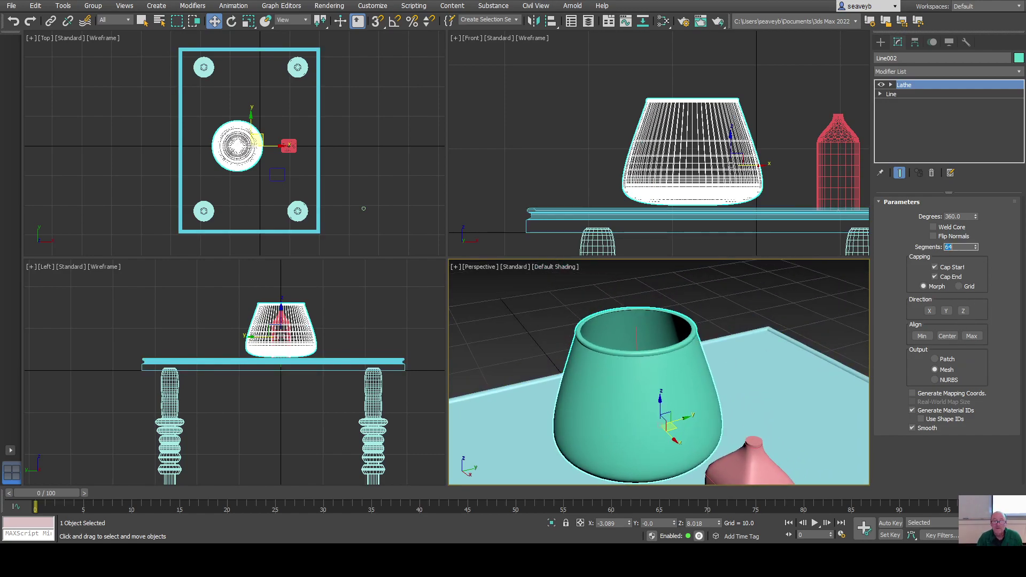
middle_click_drag(634, 428, 640, 419)
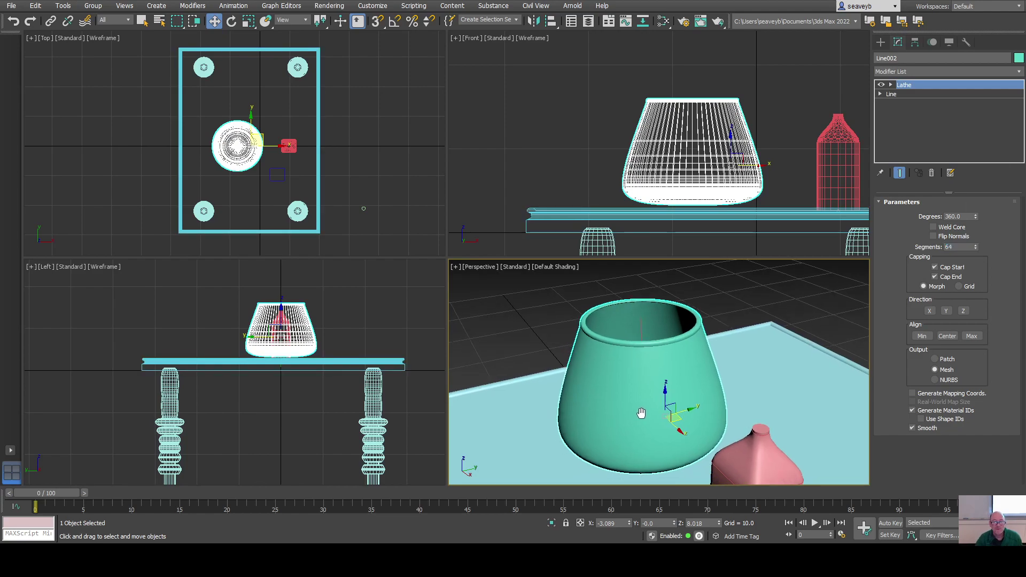
scroll(647, 401, "down", 6)
mouse_move(701, 402)
middle_mouse_down("alt")
mouse_move(690, 428)
mouse_move(682, 419)
mouse_move(719, 394)
mouse_move(688, 391)
middle_mouse_up("alt")
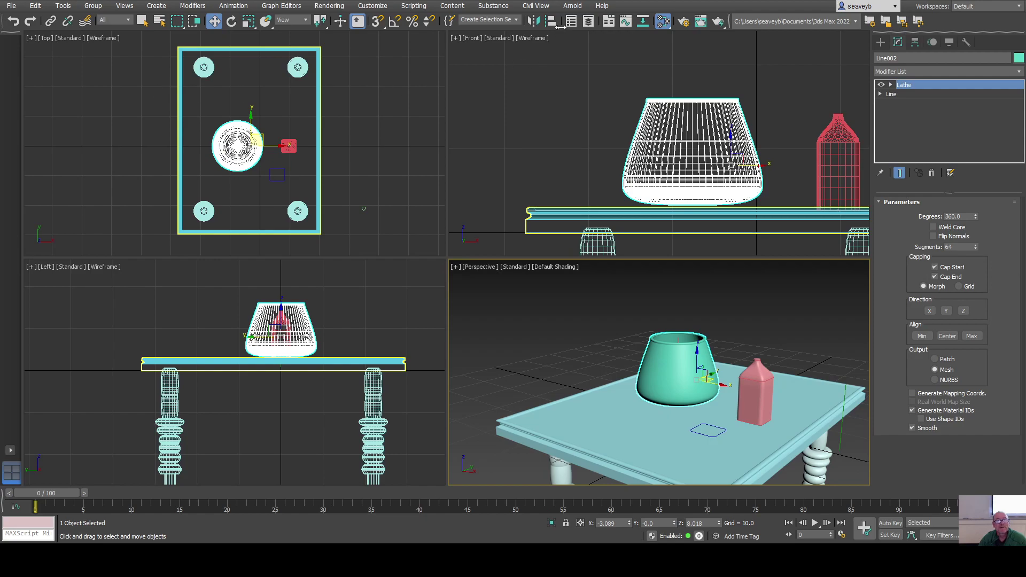
Open the render setup, assign a material to the vase and make the vase see-through.
left_click(684, 21)
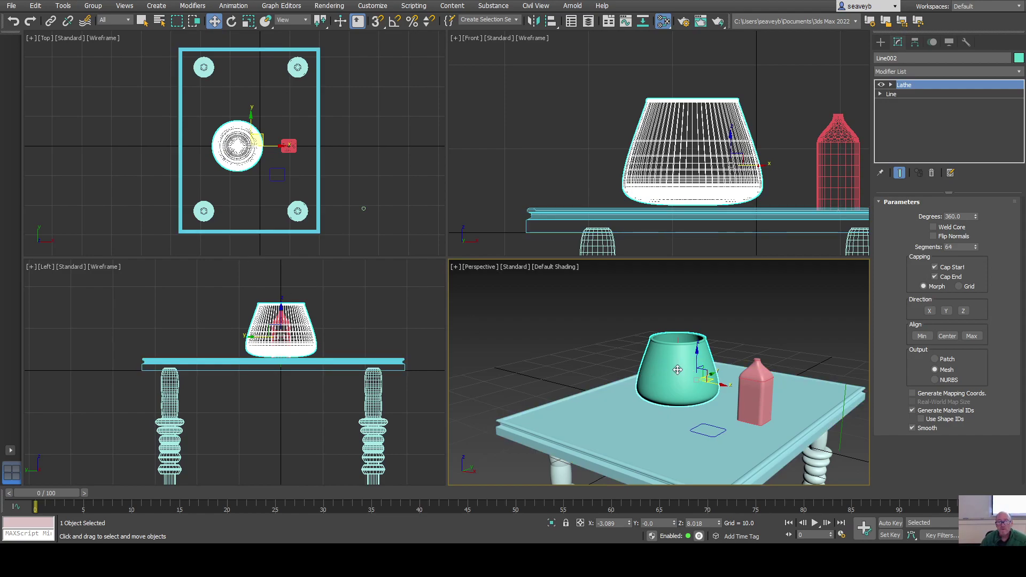
left_click_drag(497, 251, 668, 372)
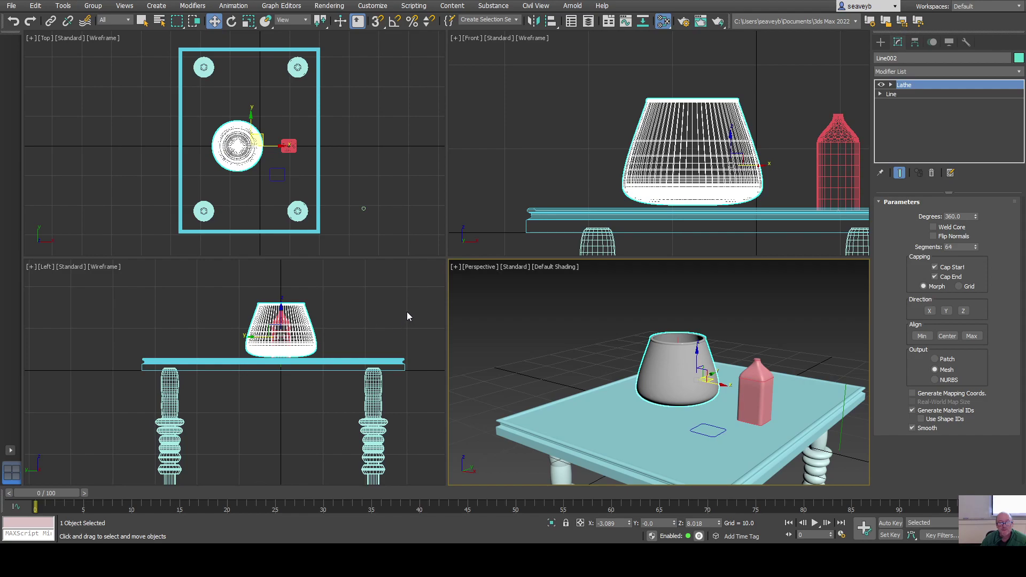
key("alt+x")
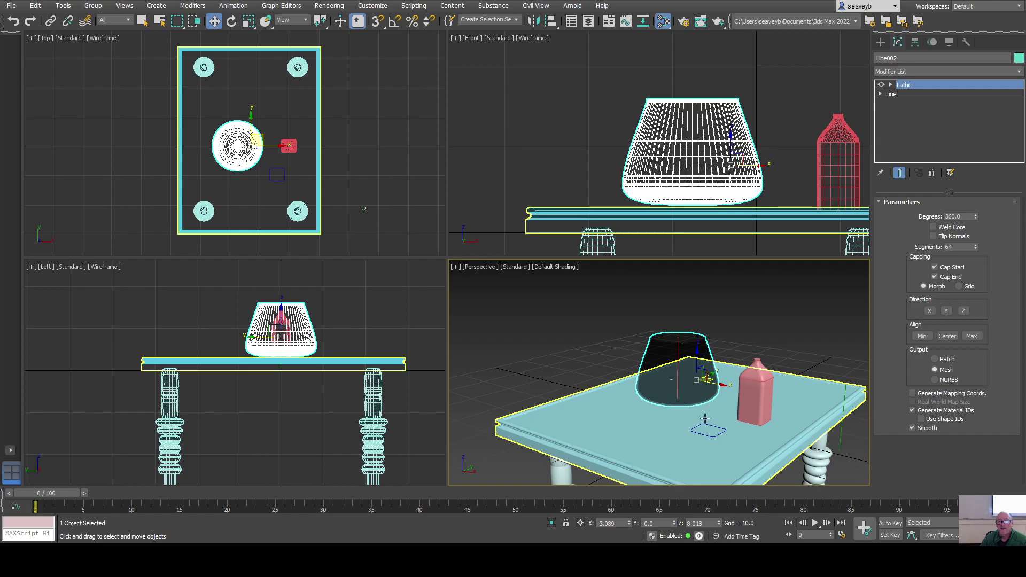
Enable Weld Core on the vase's Lathe modifier and render the perspective view to check its material.
left_click(723, 24)
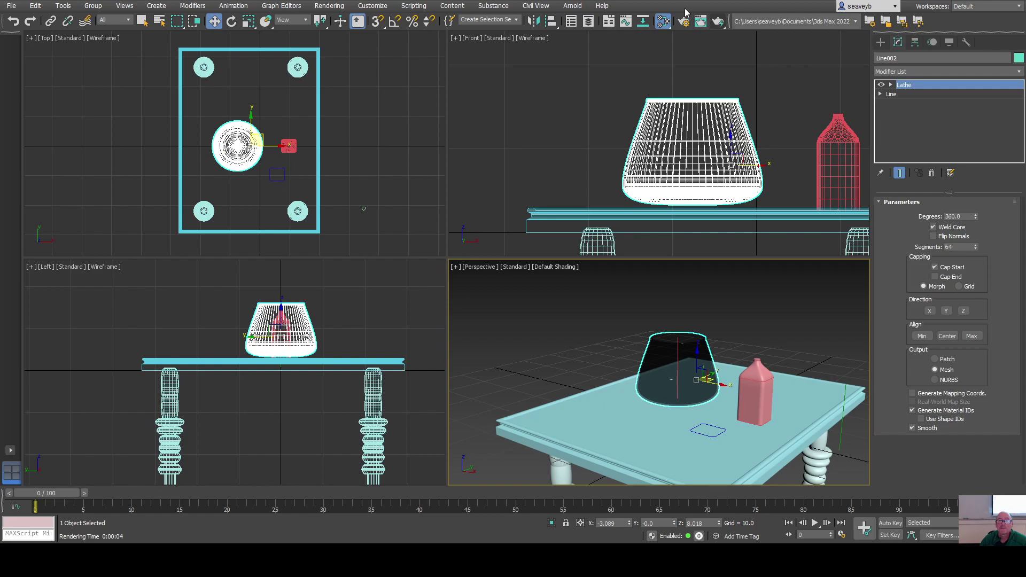
left_click(719, 22)
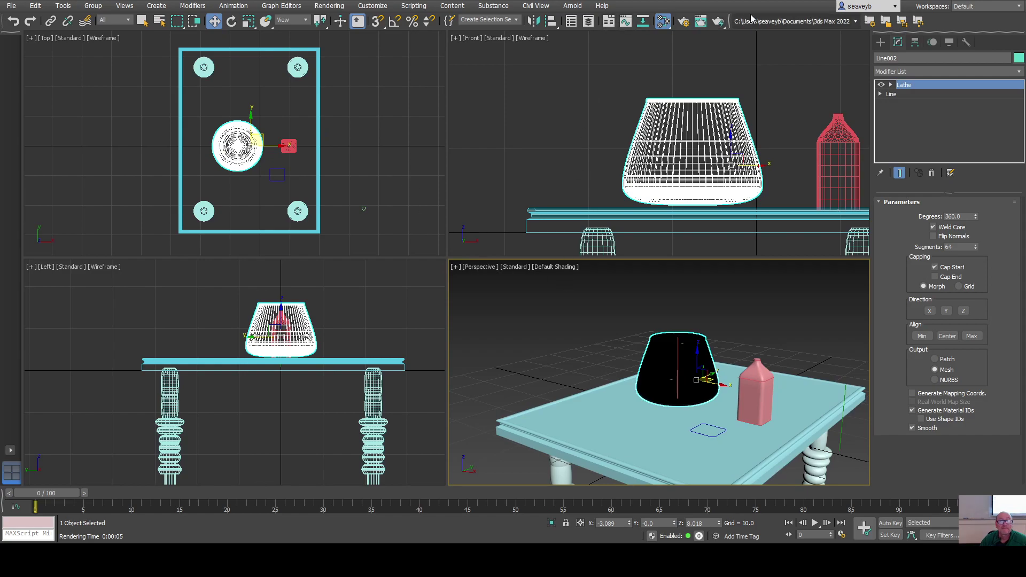
left_click(718, 21)
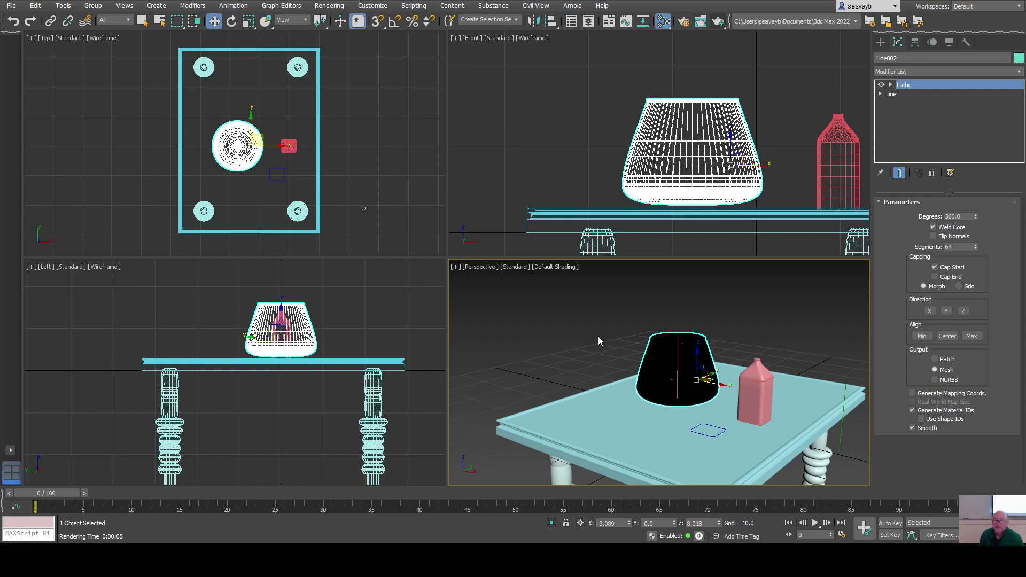
Enable Generate Mapping Coords on the tabletop's Bevel Profile modifier and render the perspective view.
middle_click_drag(710, 433, 757, 409)
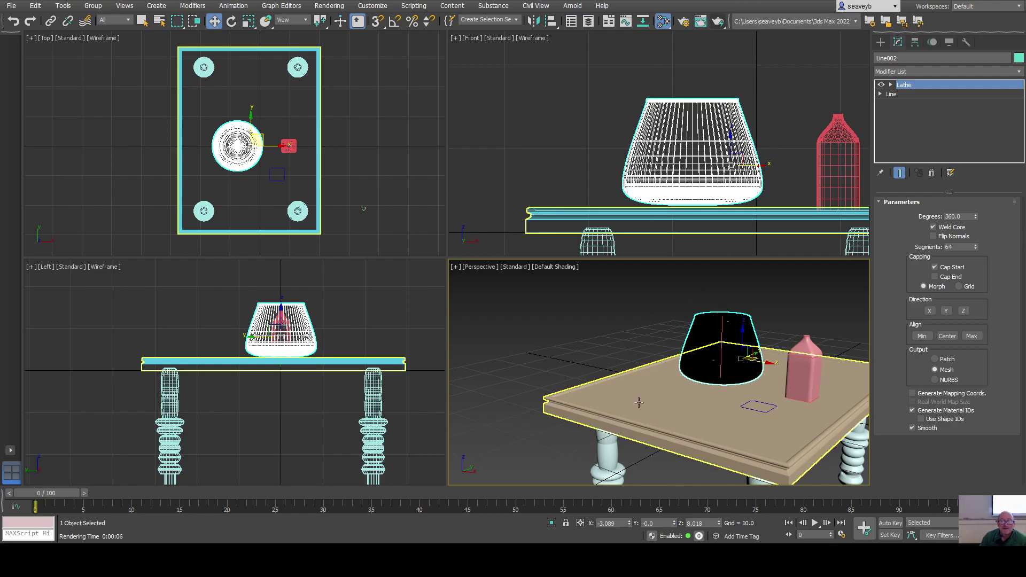
left_click(700, 411)
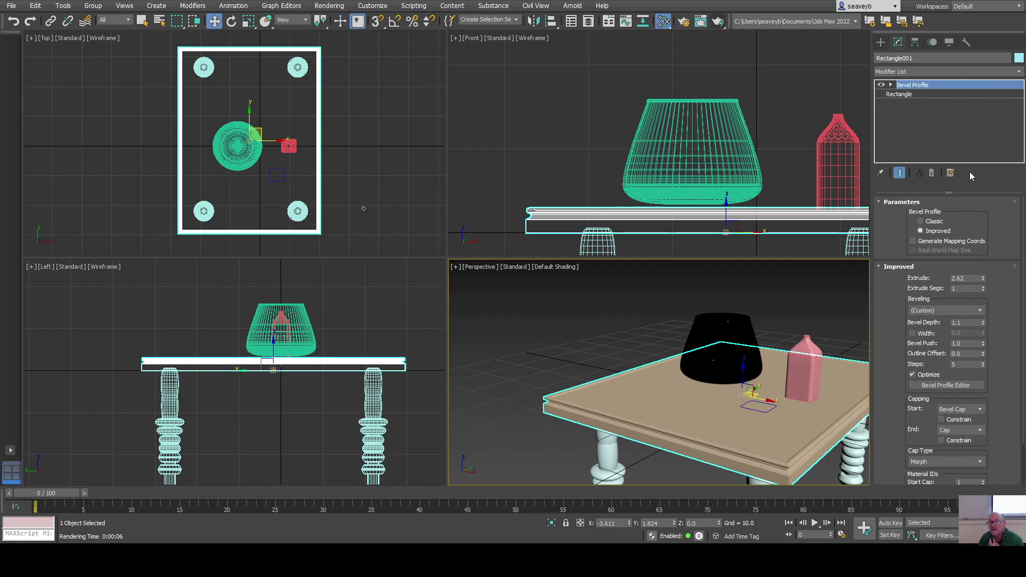
left_click(913, 242)
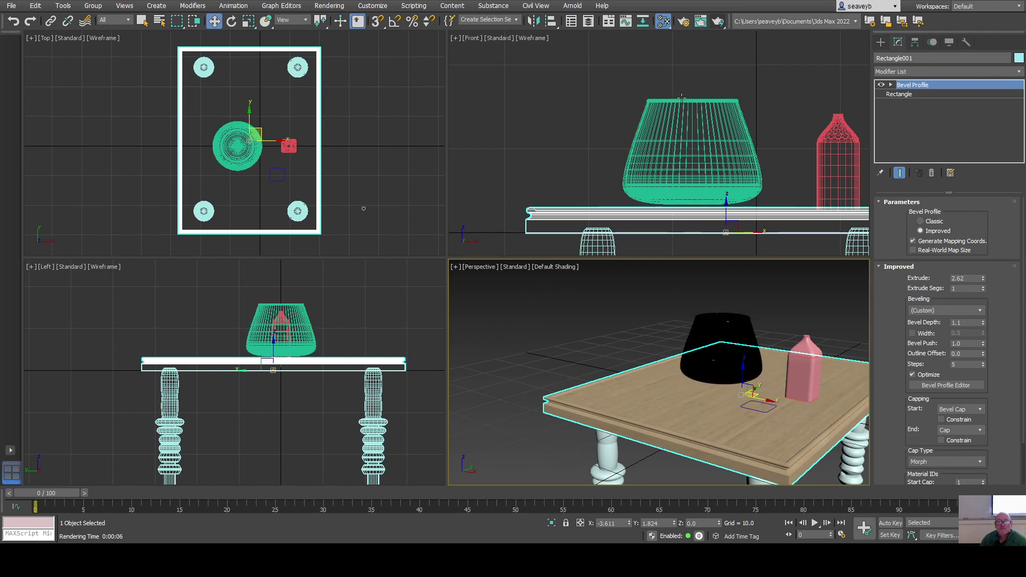
left_click(701, 20)
left_click(718, 21)
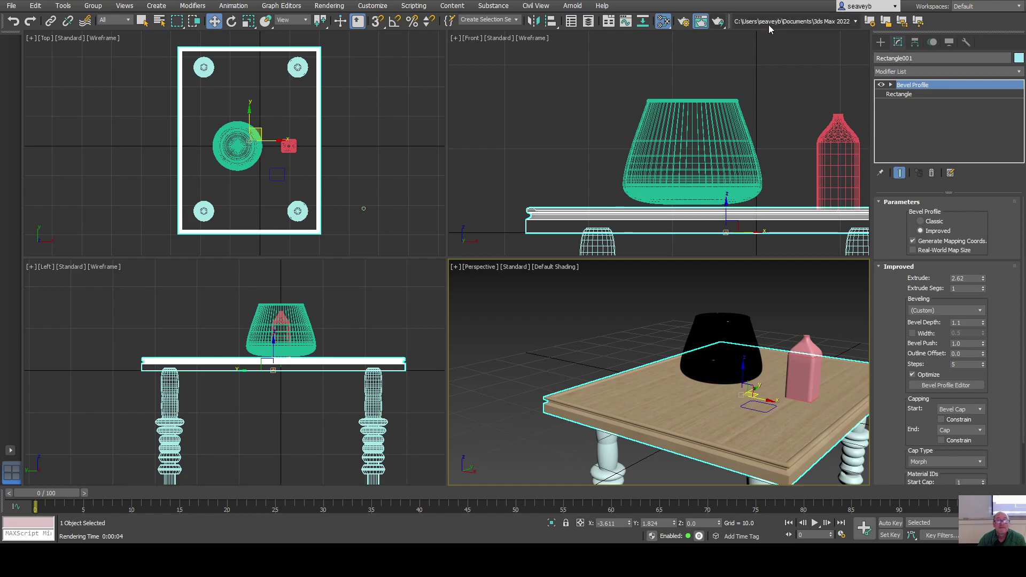
Render the perspective view to check the wood material on the tabletop.
left_click(719, 24)
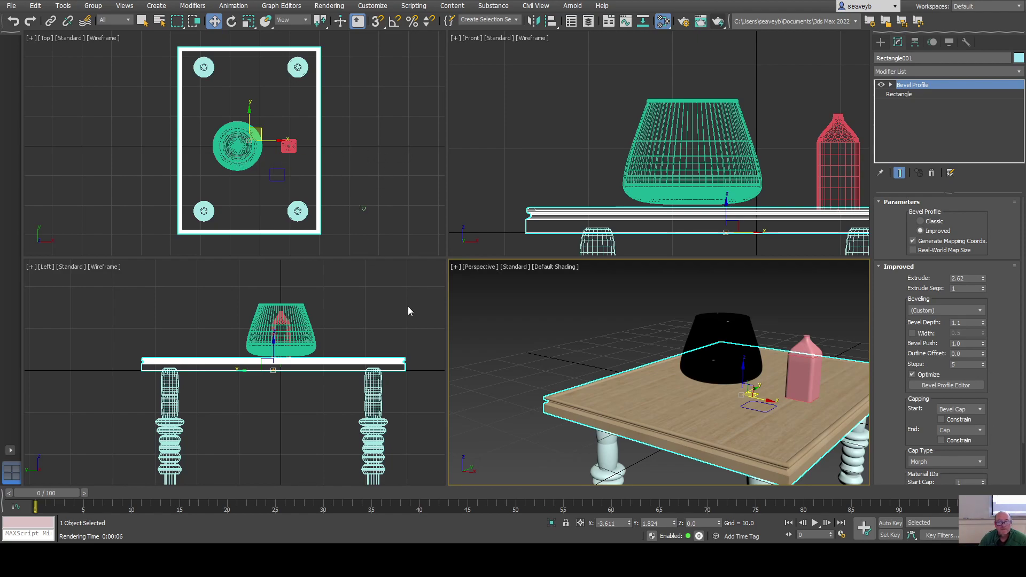
scroll(690, 371, "down", 5)
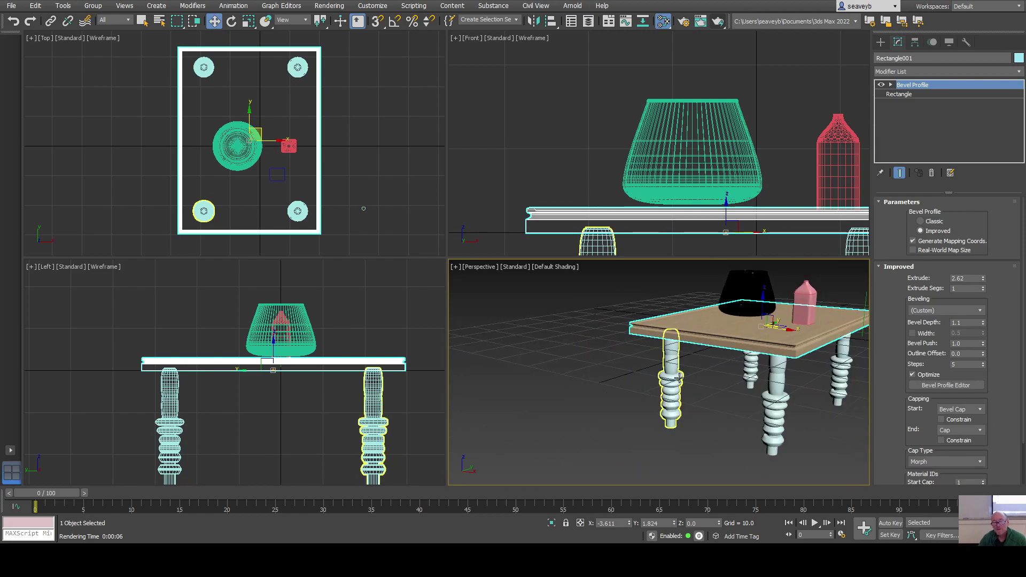
scroll(768, 406, "down", 4)
scroll(766, 410, "down", 3)
middle_click_drag(796, 419, 758, 444)
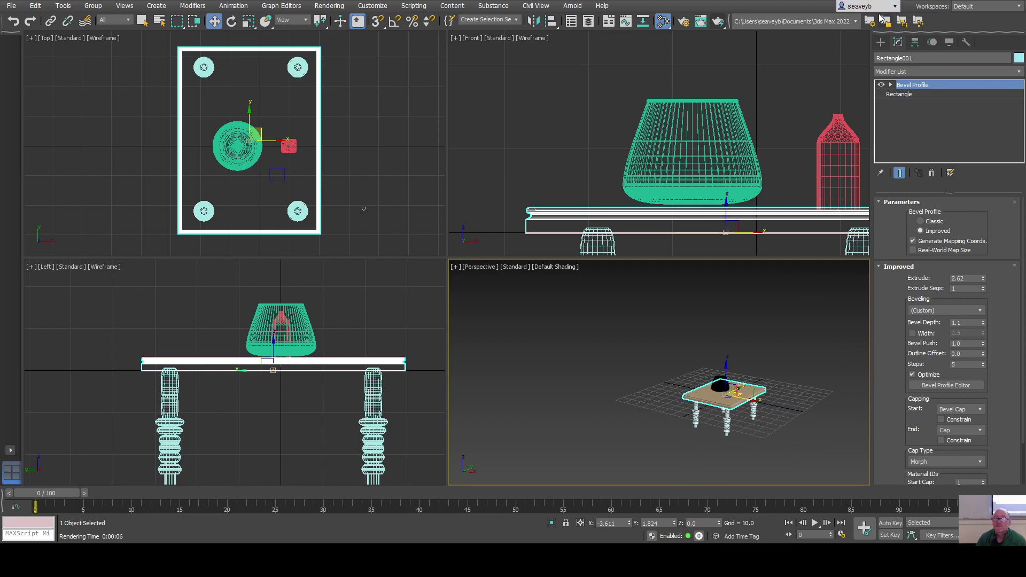
Draw a standard plane around the table in the top view, about 1190 long and 2120 wide.
left_click(881, 42)
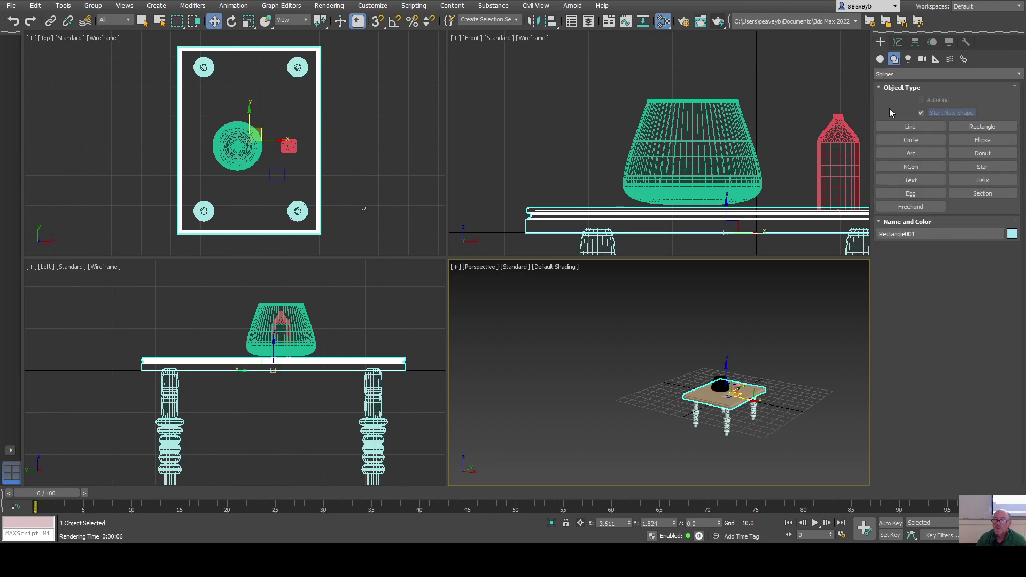
left_click(879, 59)
left_click(982, 167)
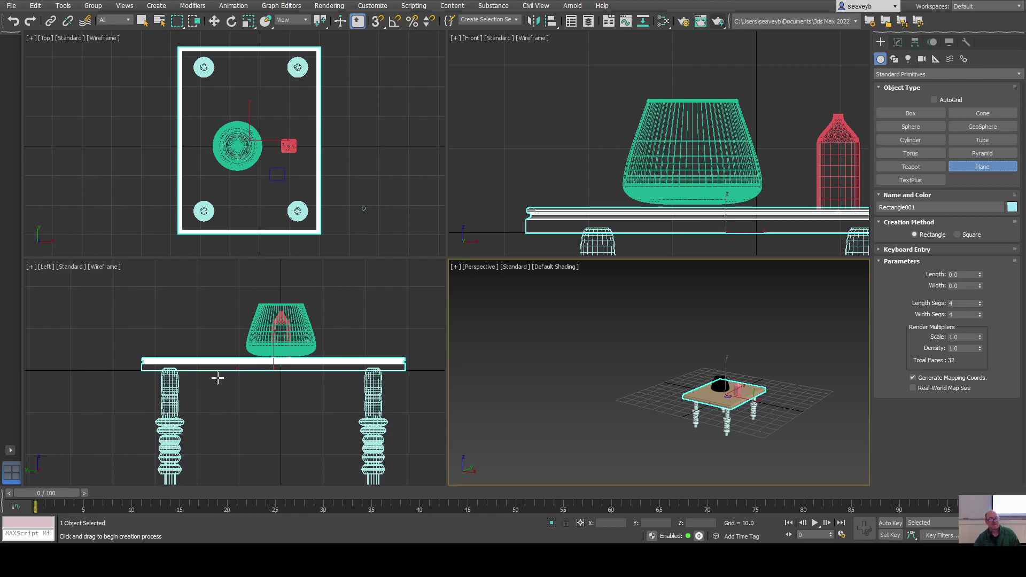
scroll(224, 145, "down", 5)
scroll(224, 147, "down", 4)
left_click_drag(85, 228, 364, 71)
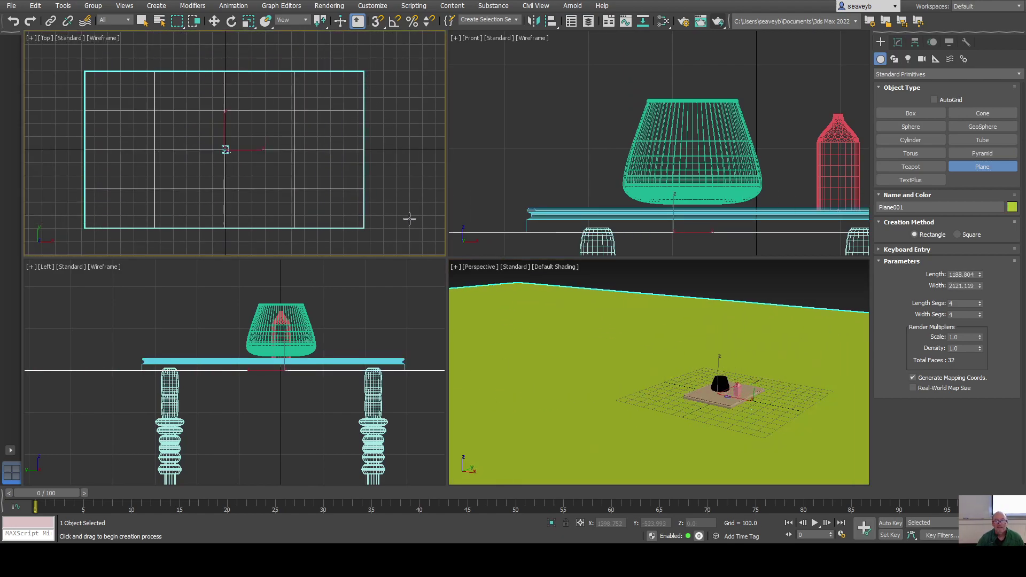
Move the plane straight down to the feet of the table legs, at Z -27.36, to form the floor.
key("w")
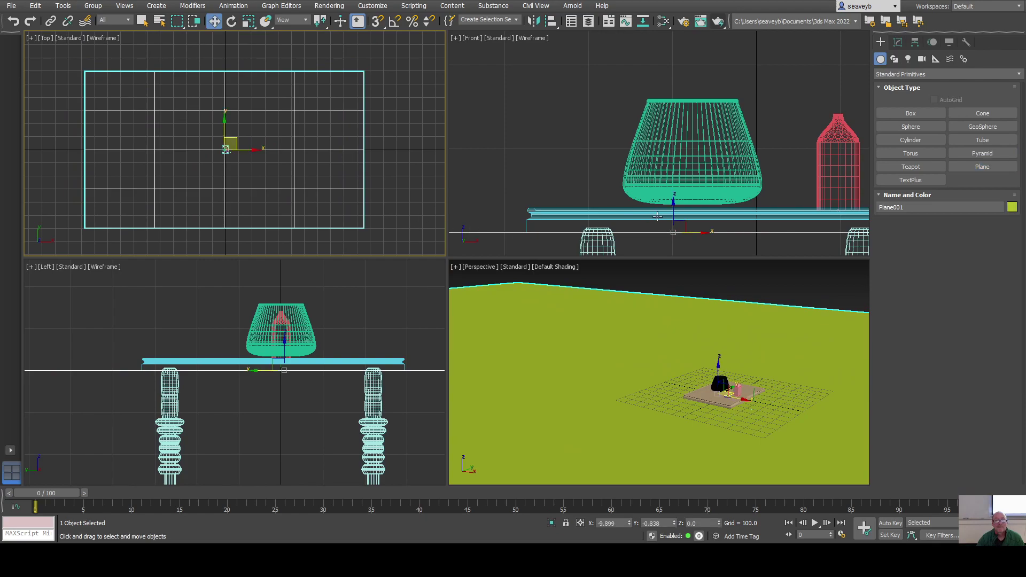
left_click_drag(674, 207, 674, 447)
middle_click_drag(342, 409, 329, 329)
left_click_drag(287, 395, 286, 389)
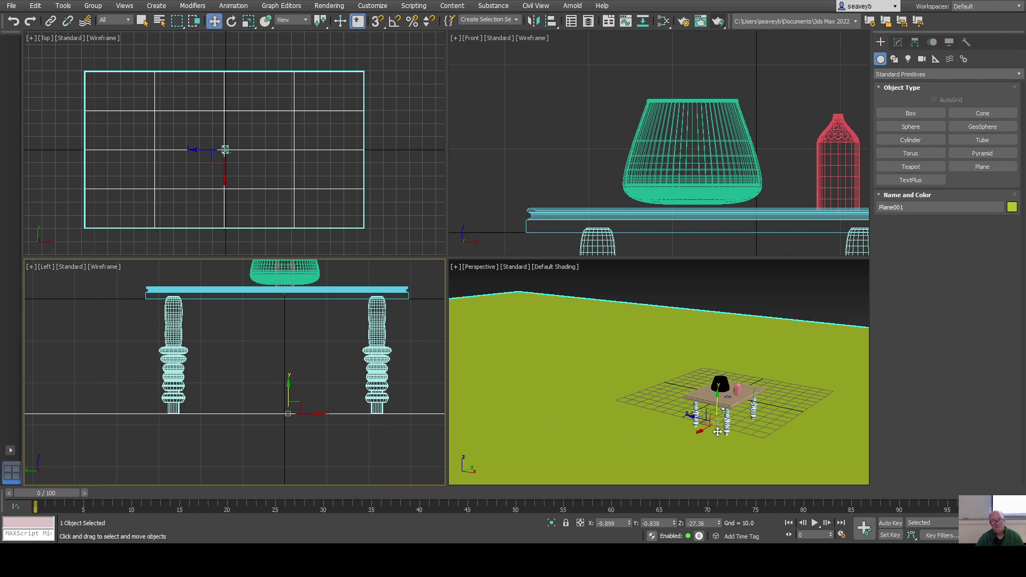
Maximize the perspective view, open the Material Editor and assign a multicoloured carpet tile material to the floor plane.
middle_click_drag(680, 328, 718, 338)
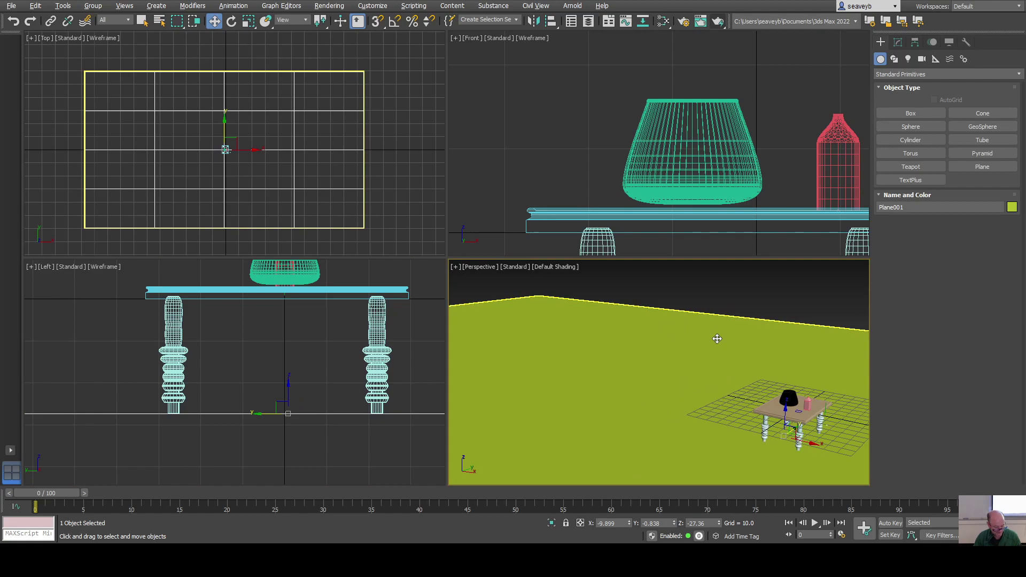
key("alt+w")
key("m")
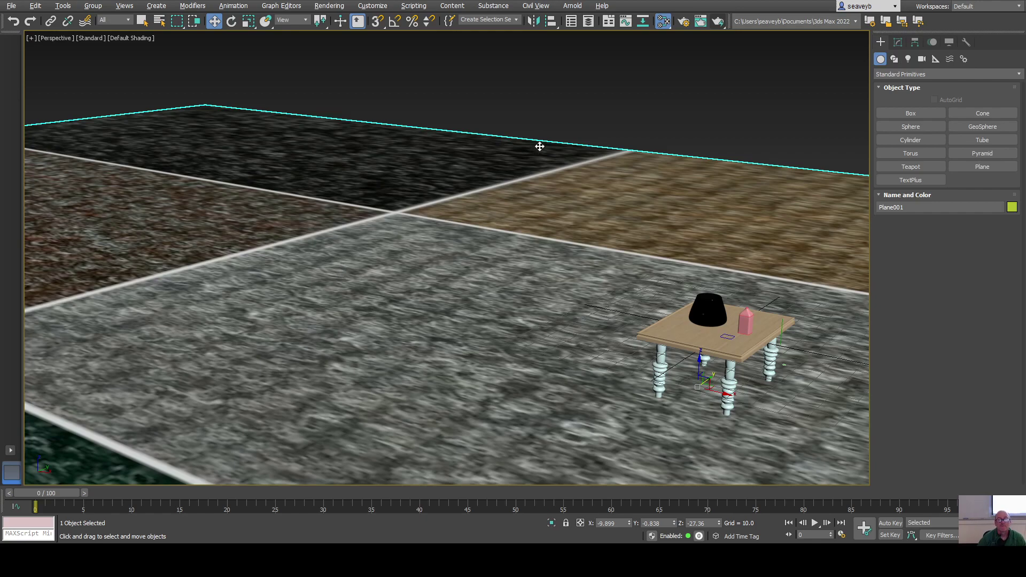
Set the floor plane's length to 1000 and its width to 2000.
left_click(898, 42)
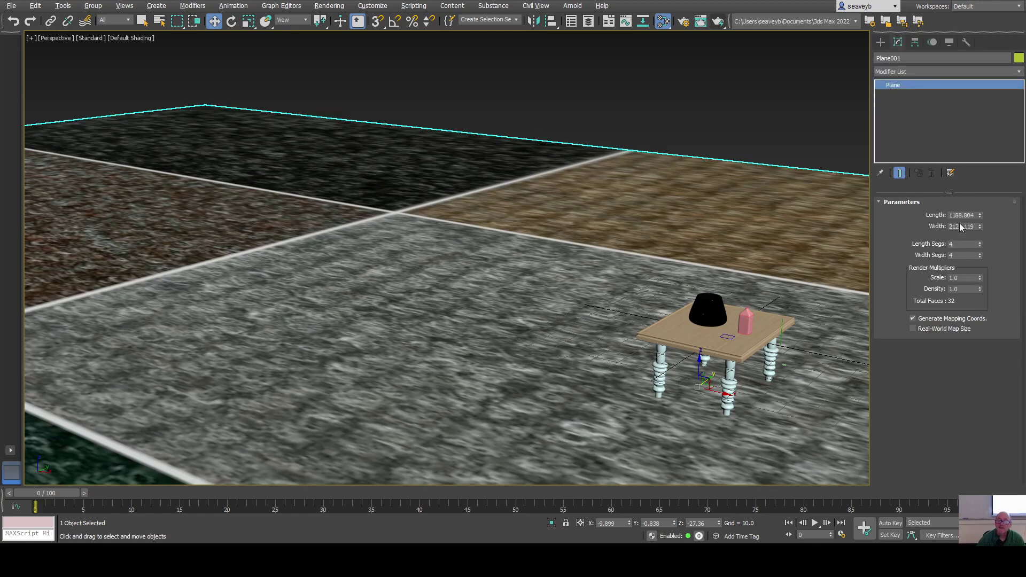
left_click_drag(976, 213, 950, 214)
type("1000")
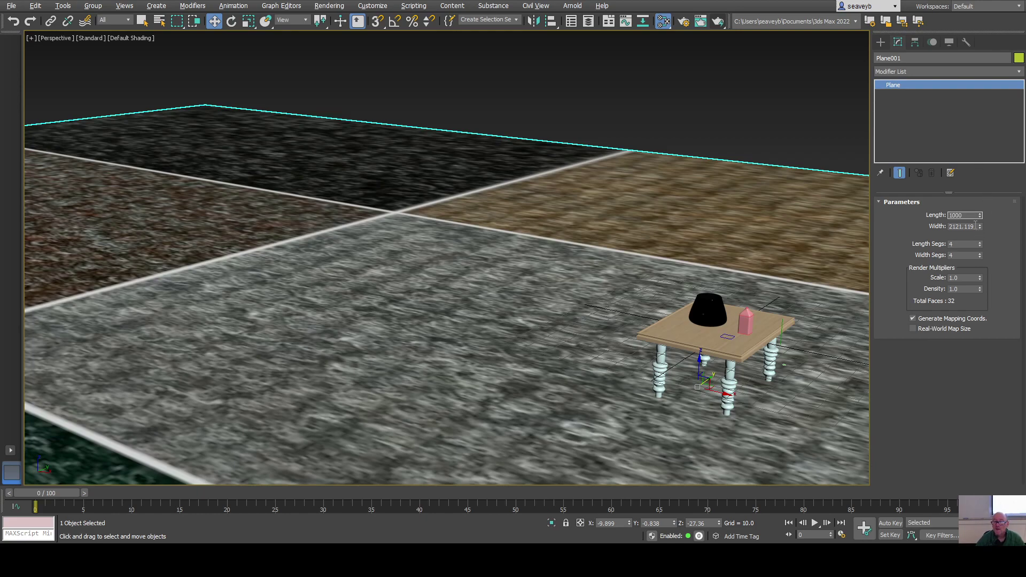
key("Tab")
type("1")
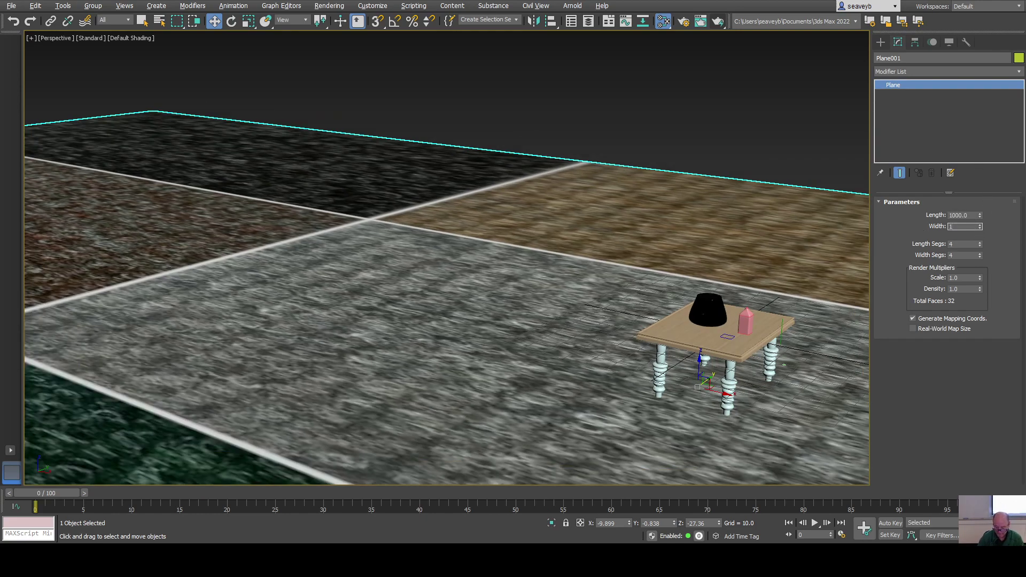
key("Return")
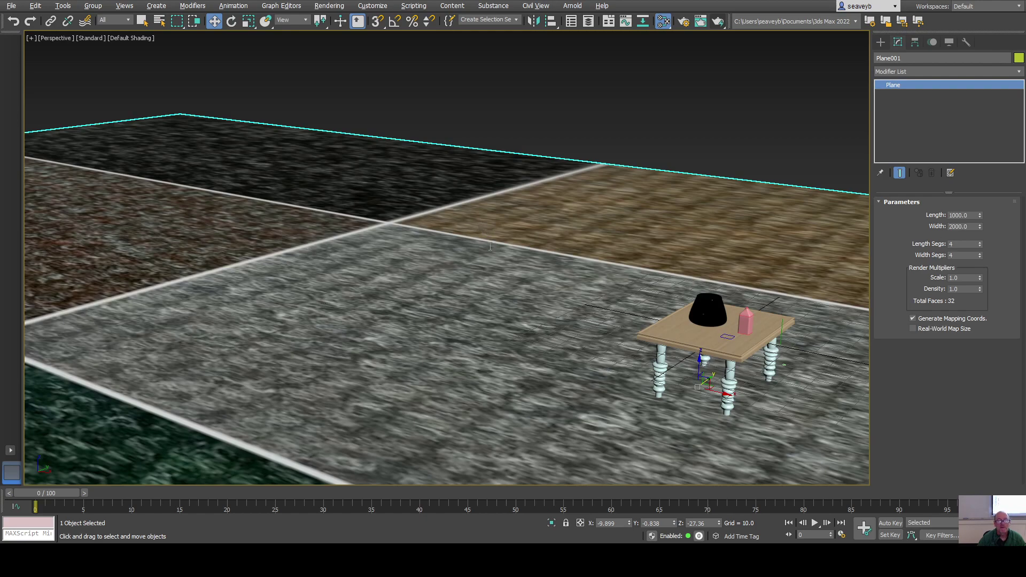
Increase the tiling of the carpet texture so that its coloured squares repeat many times across the floor.
left_click_drag(509, 249, 510, 198)
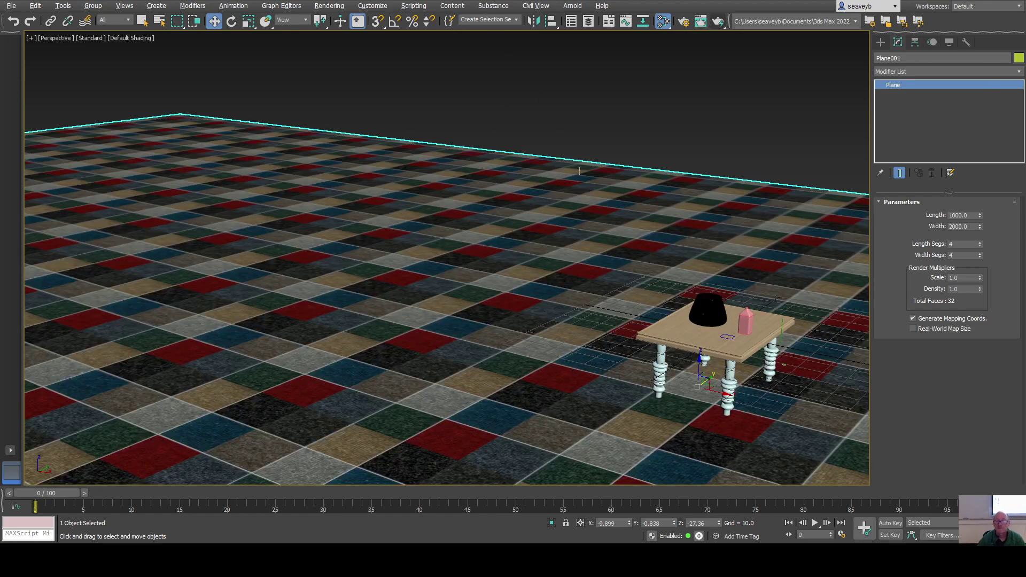
scroll(756, 439, "up", 5)
middle_click_drag(757, 433, 737, 323)
scroll(740, 322, "down", 2)
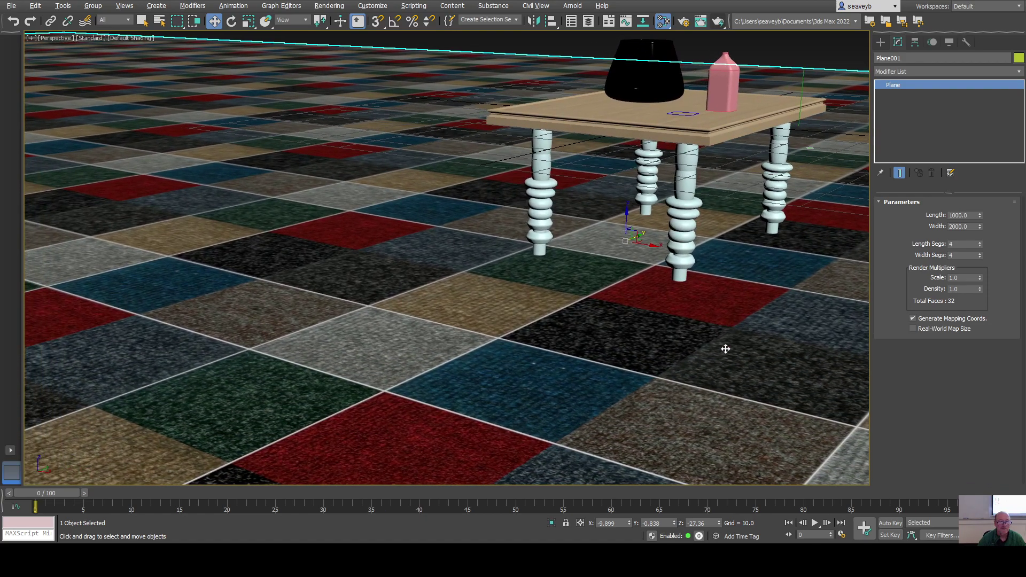
scroll(739, 380, "down", 4)
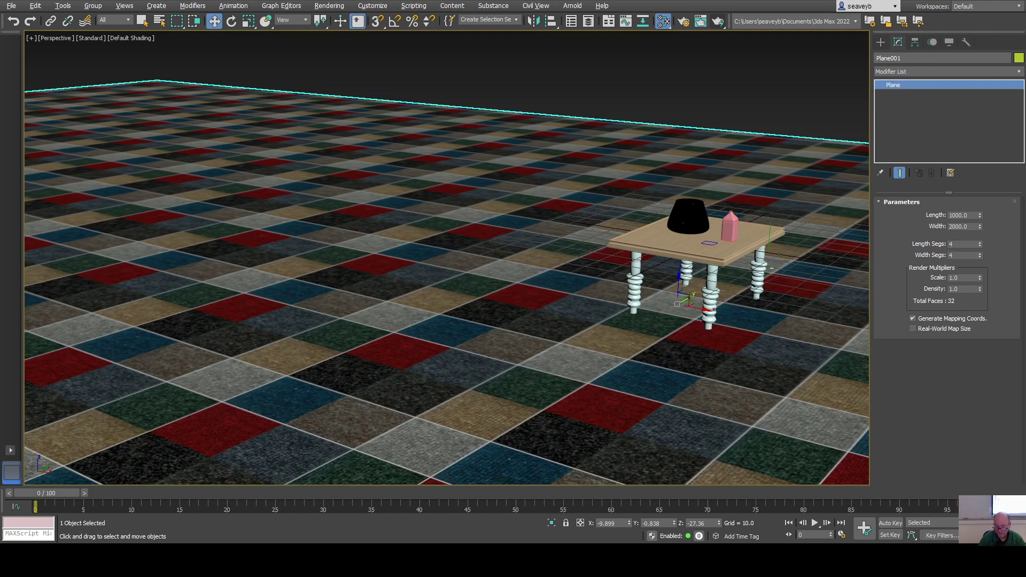
Adjust the carpet texture's tiling values until the floor shows smaller, roughly square tiles.
key("Return")
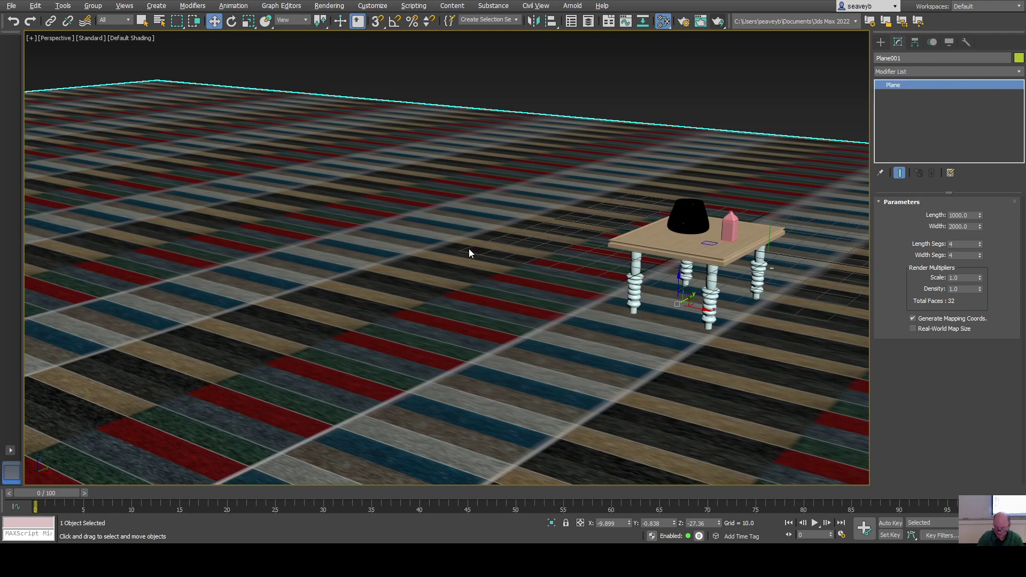
key("Return")
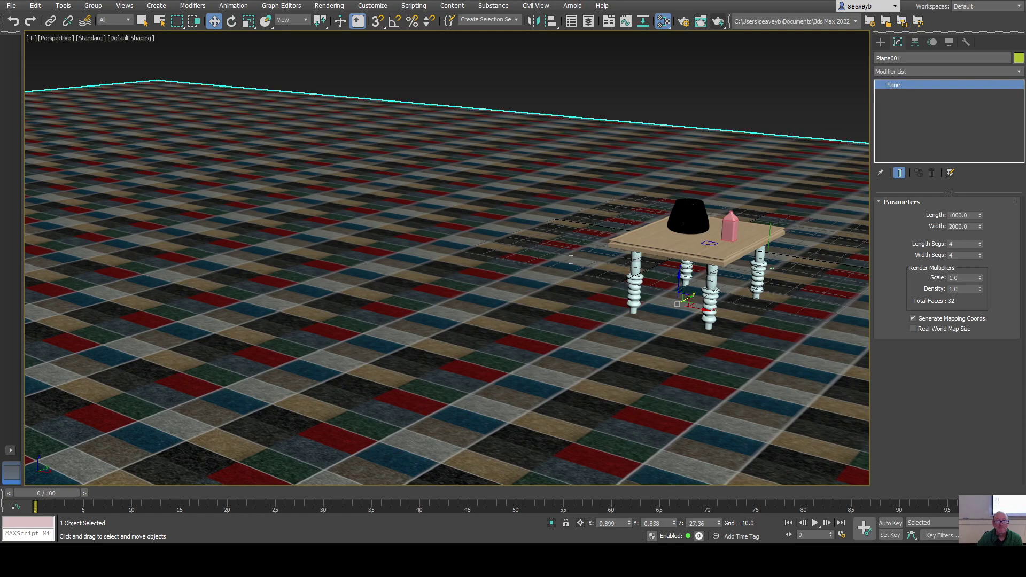
key("Return")
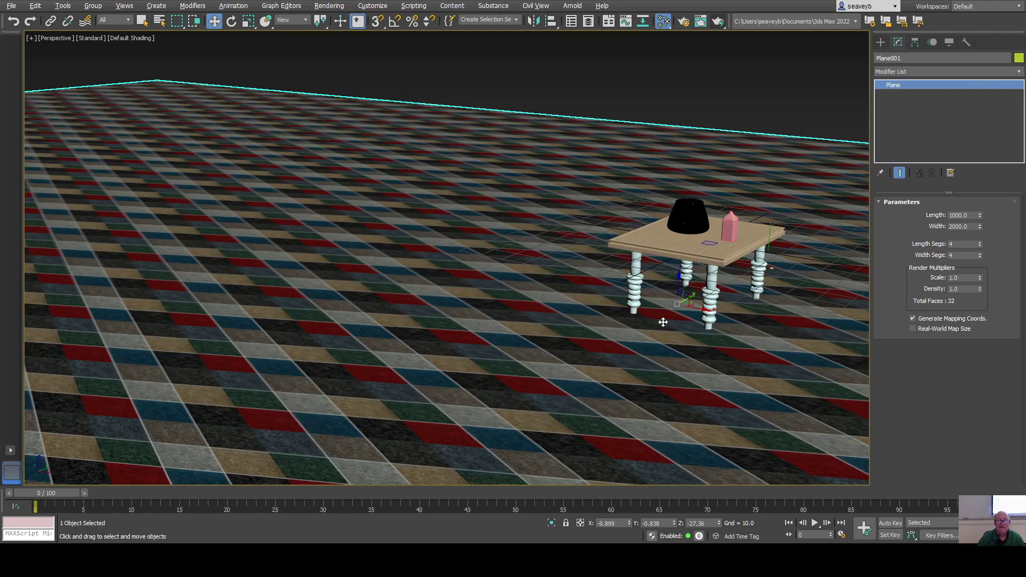
key("Return")
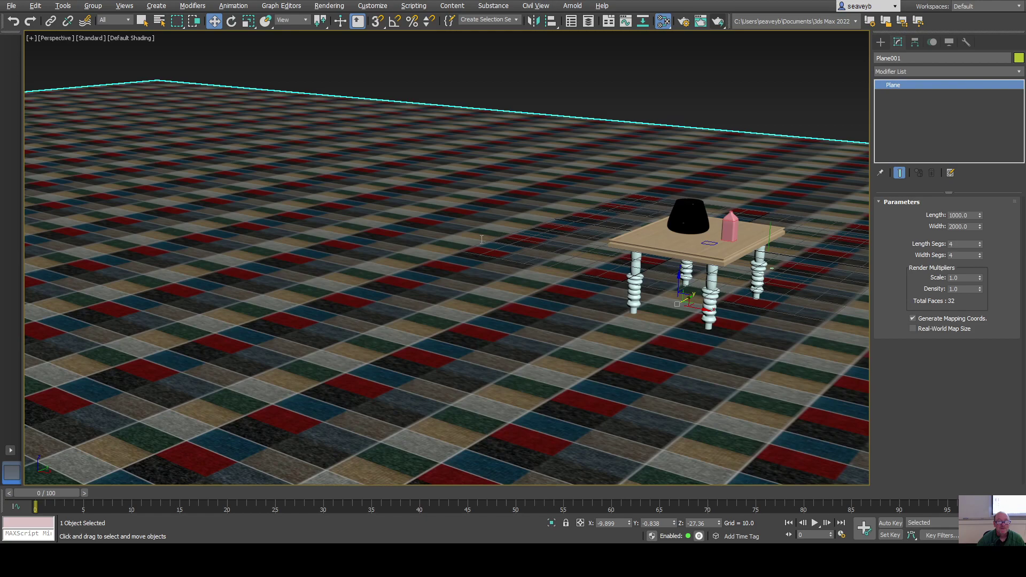
key("Return")
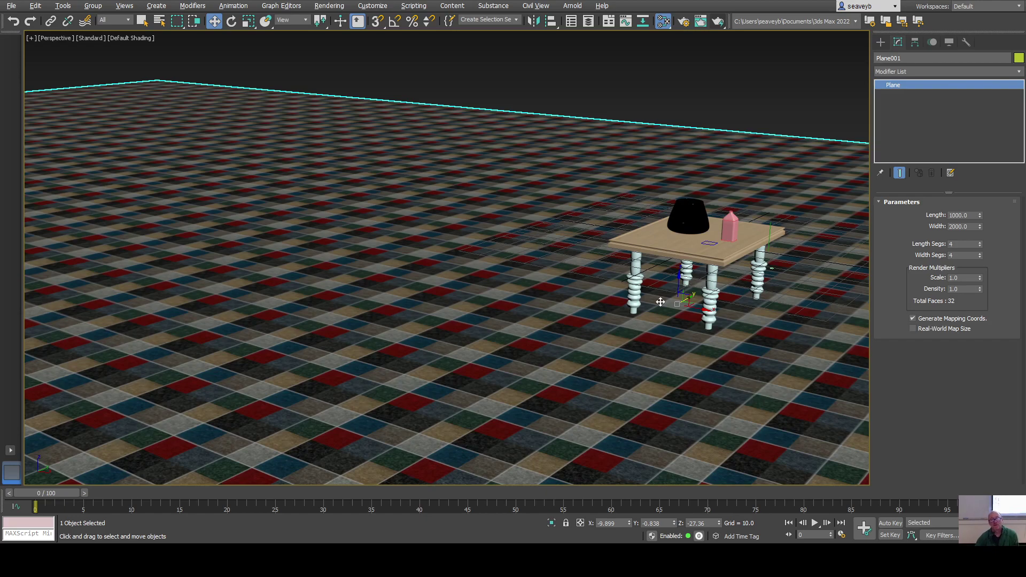
Examine the carpet floor from afar and around the table legs, and render the perspective view.
middle_click_drag(726, 378, 802, 407)
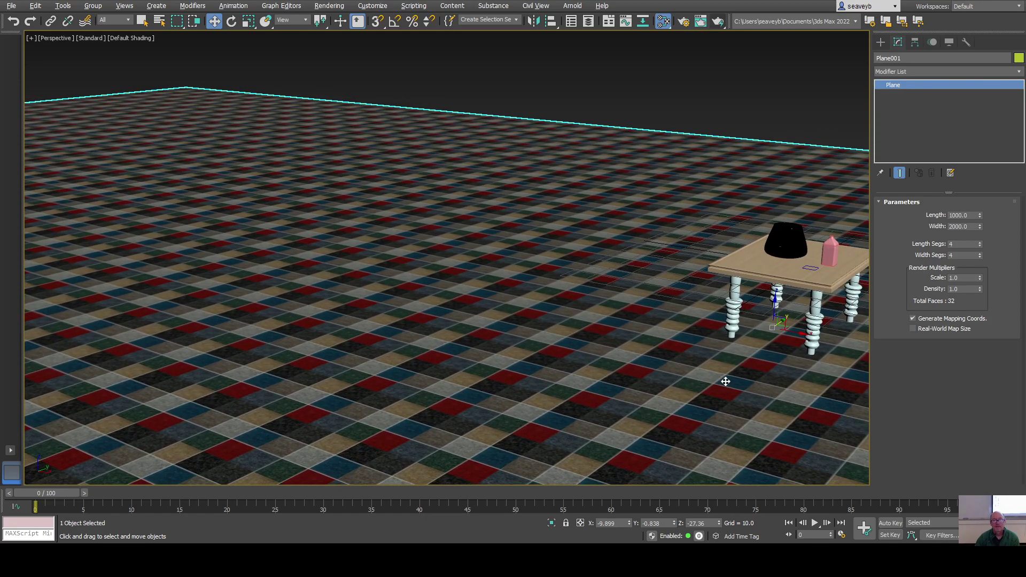
middle_click_drag(718, 406, 678, 417, "alt")
scroll(708, 419, "down", 1)
scroll(706, 396, "down", 3)
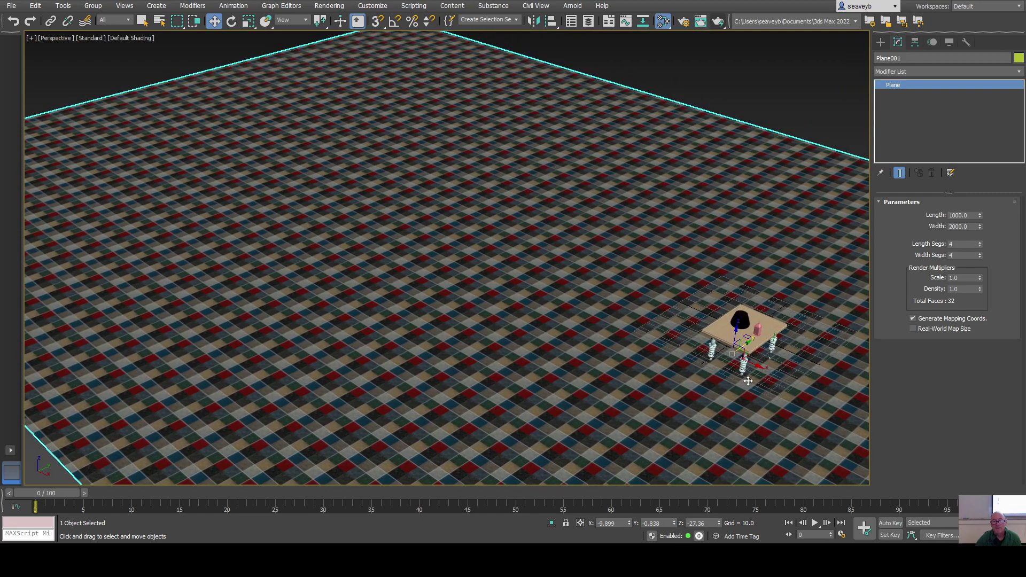
scroll(748, 381, "up", 6)
middle_click_drag(732, 425, 736, 398, "alt")
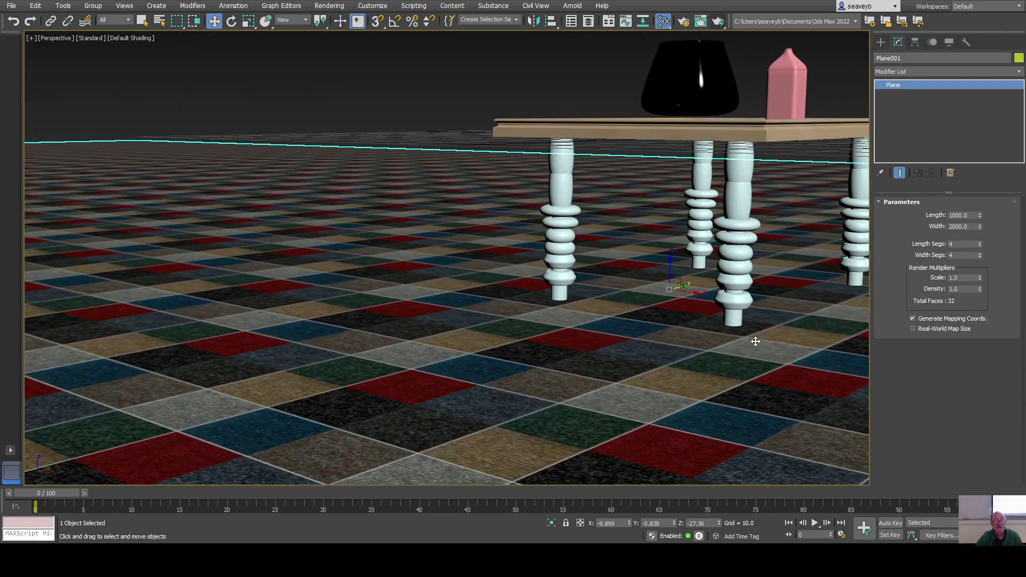
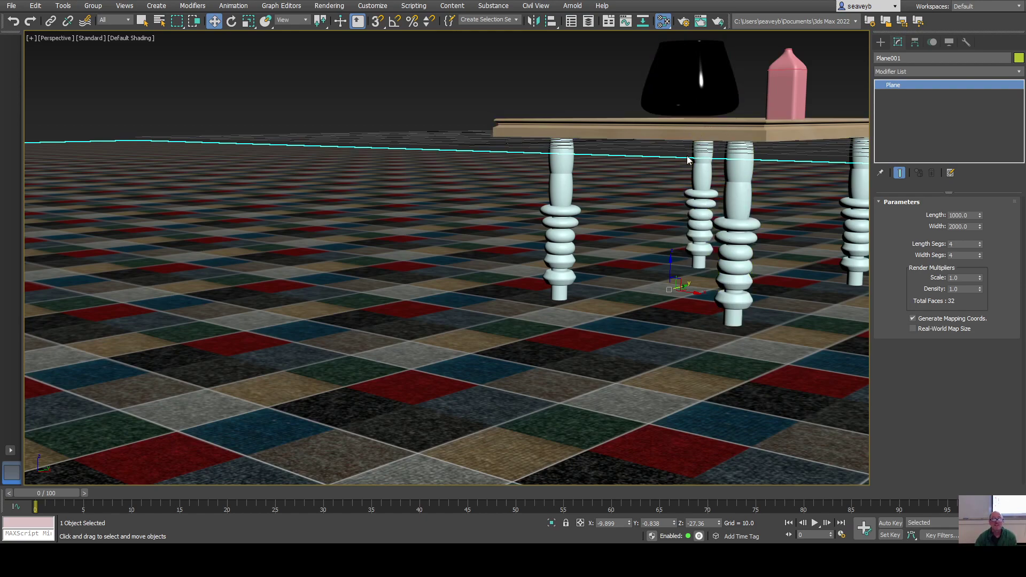
left_click(716, 22)
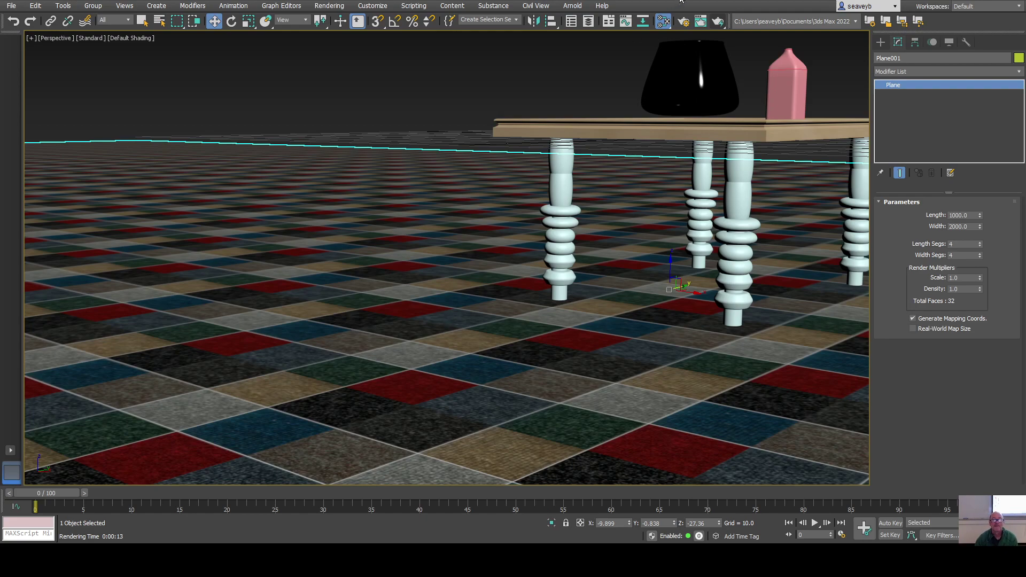
left_click(717, 21)
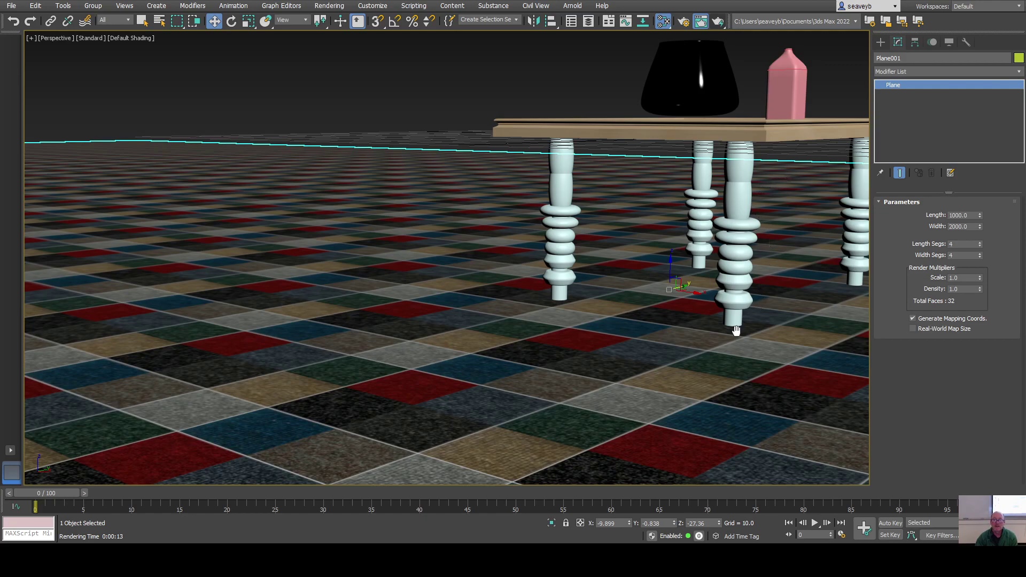
Add a UVW Map modifier with planar mapping to the pink lofted bottle on the table.
scroll(732, 162, "down", 6)
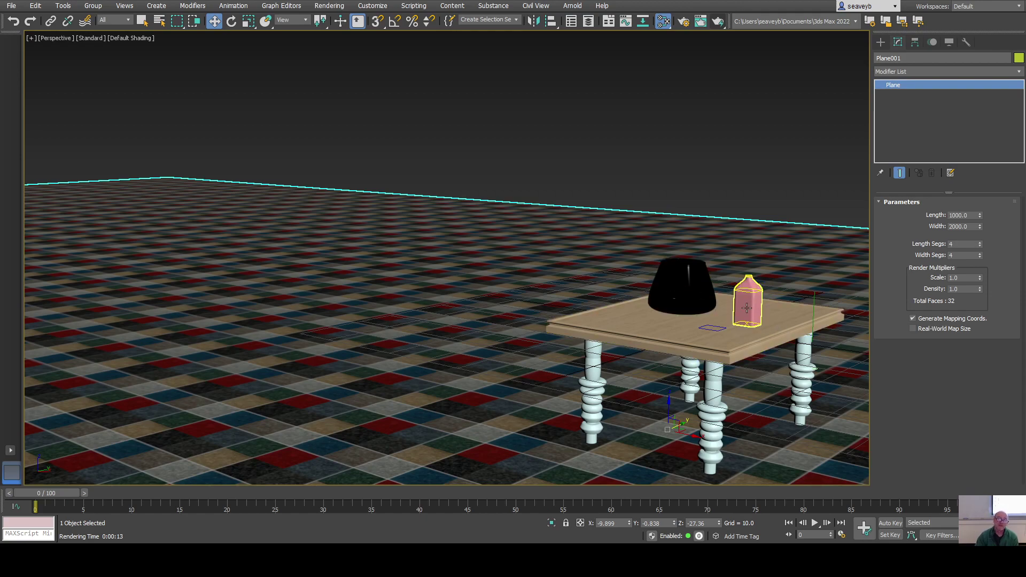
left_click(747, 308)
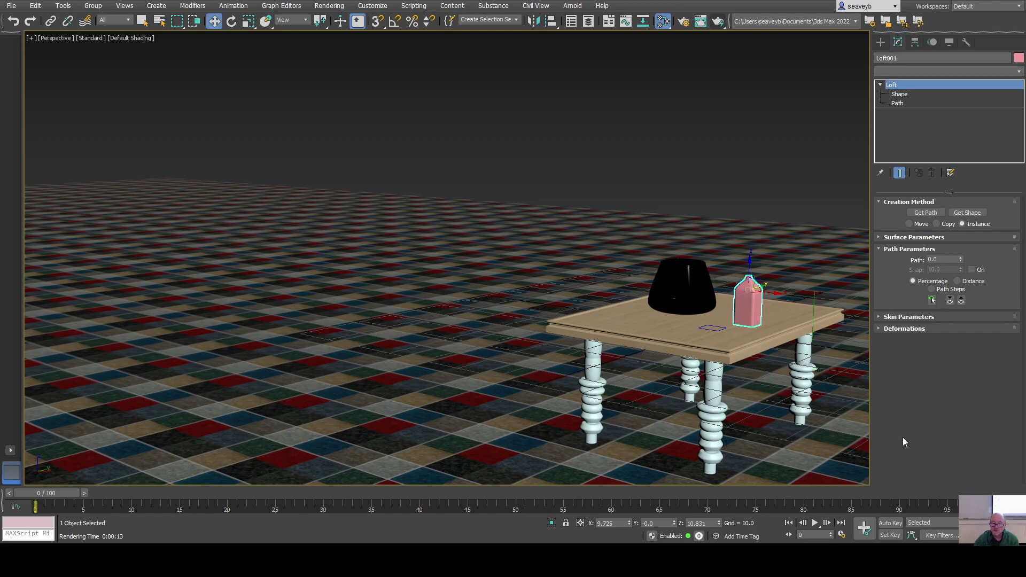
key("u")
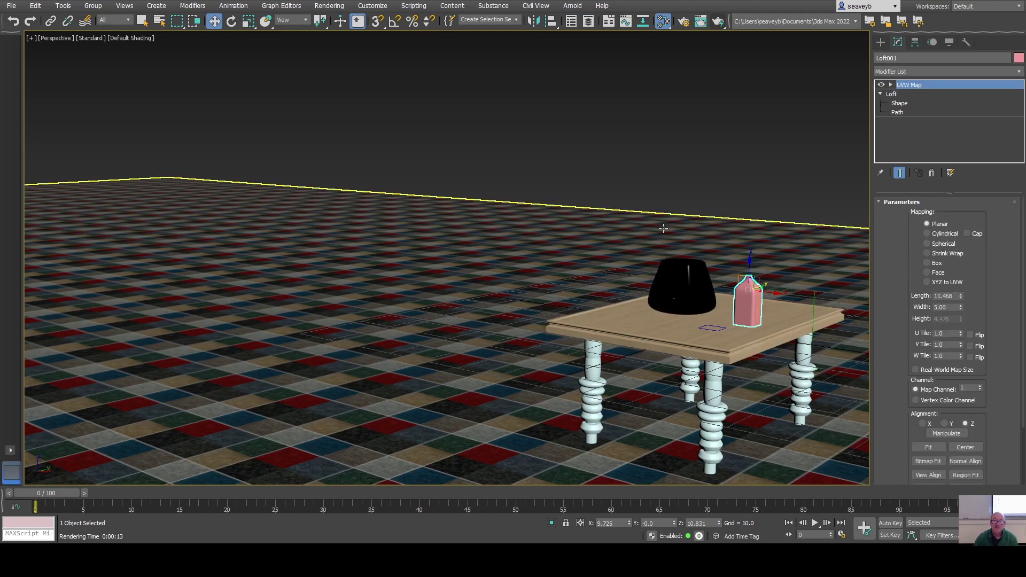
Assign a black material with a nutrition label image to the bottle and shift the label lower on its side.
scroll(740, 316, "up", 6)
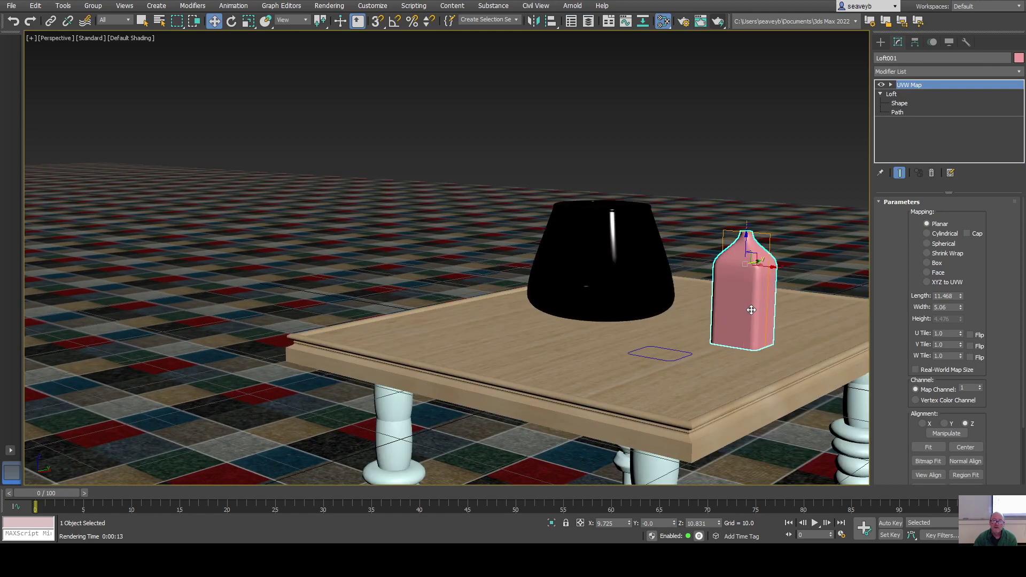
middle_click_drag(739, 317, 738, 408)
scroll(737, 408, "up", 3)
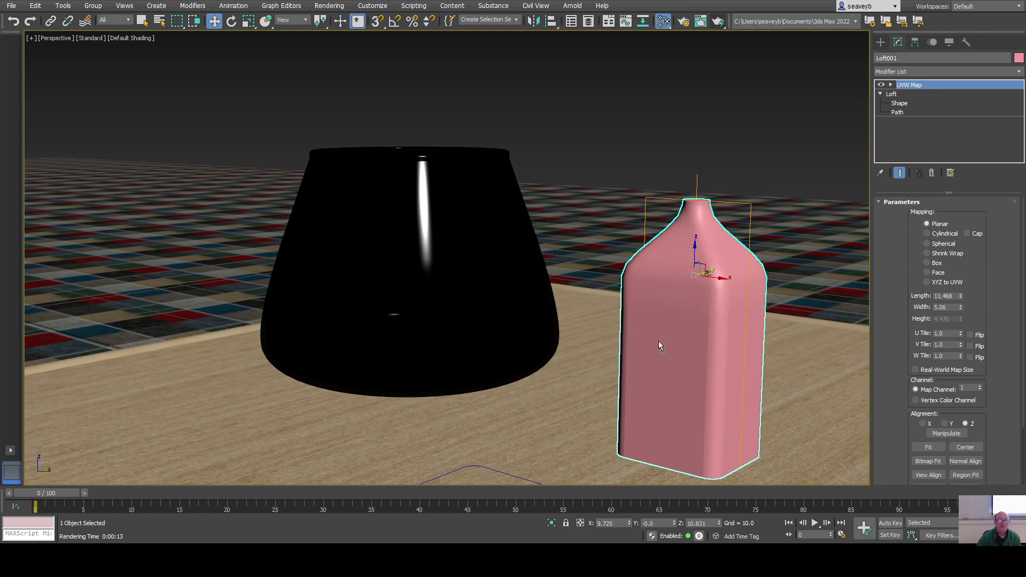
left_click_drag(656, 342, 663, 344)
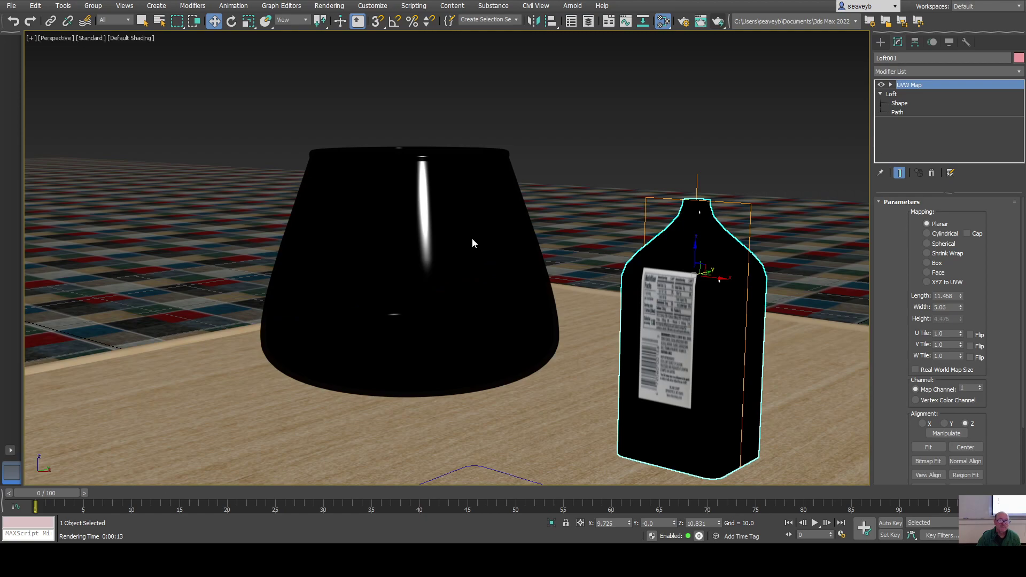
left_click_drag(473, 251, 478, 252)
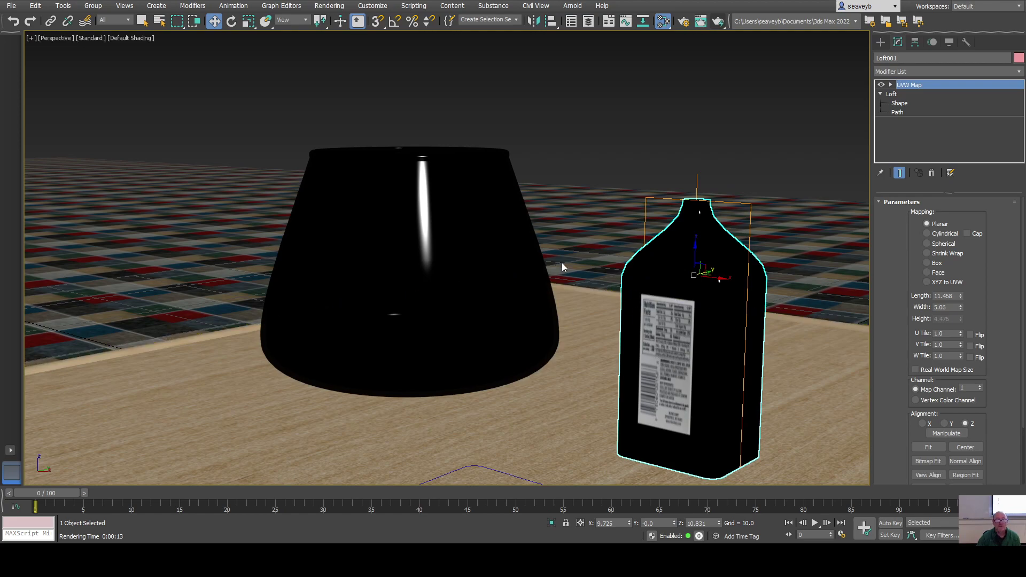
Take the label image off the bottle and insert an Edit Poly modifier between its Loft and UVW Map, with polygon selection active.
left_click_drag(581, 257, 599, 276)
key("ctrl+z")
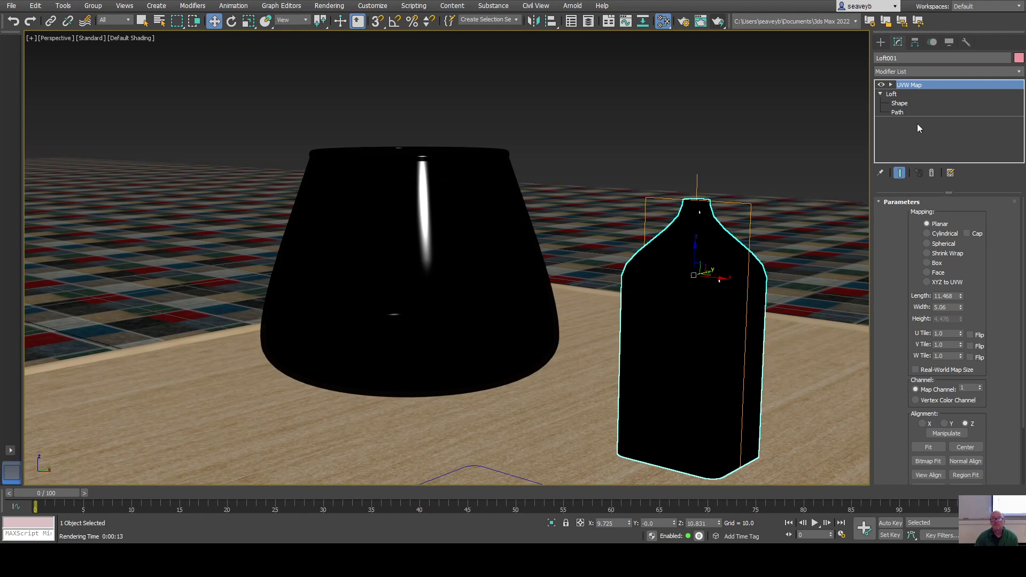
left_click(901, 93)
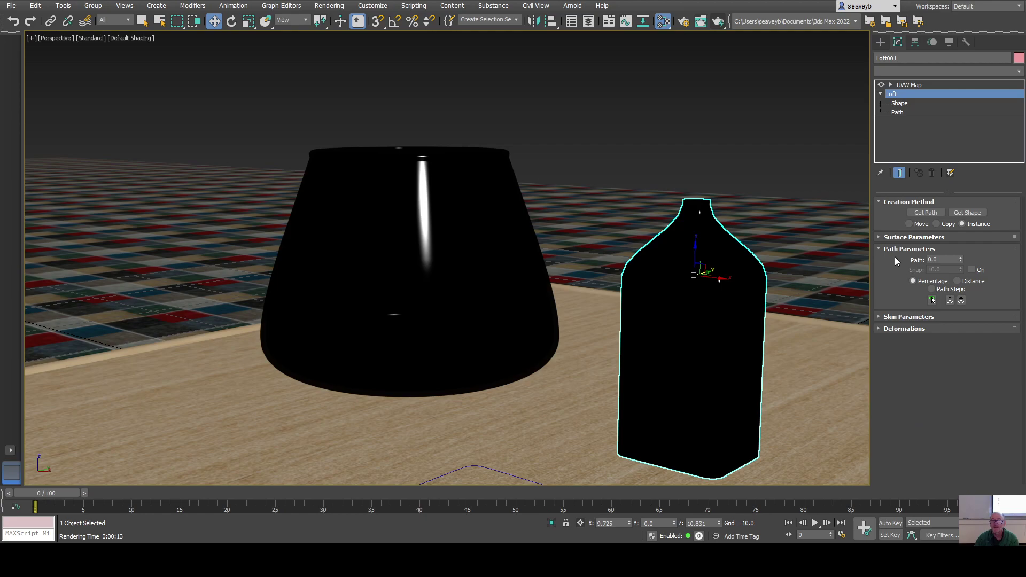
left_click(896, 109)
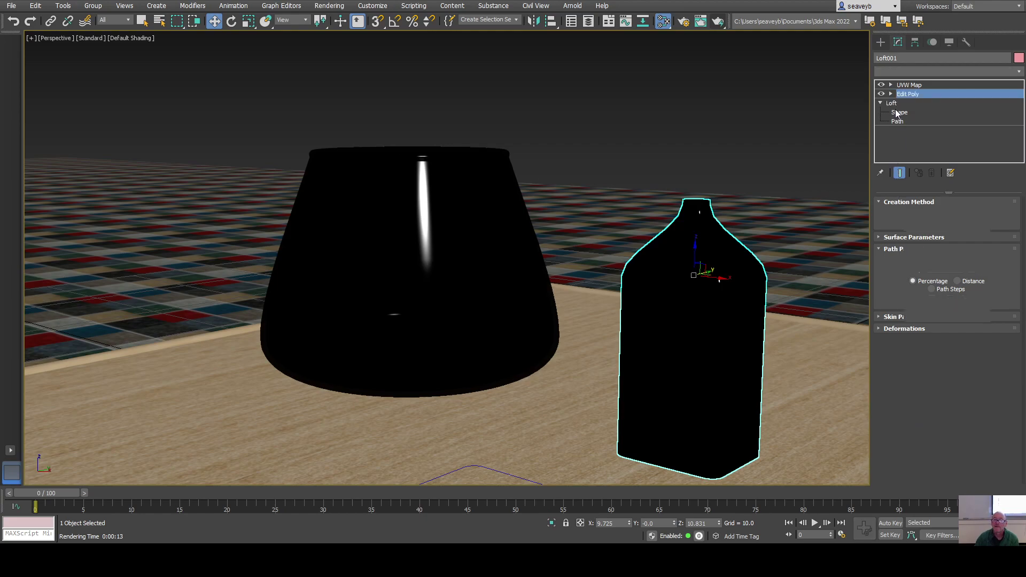
left_click(958, 287)
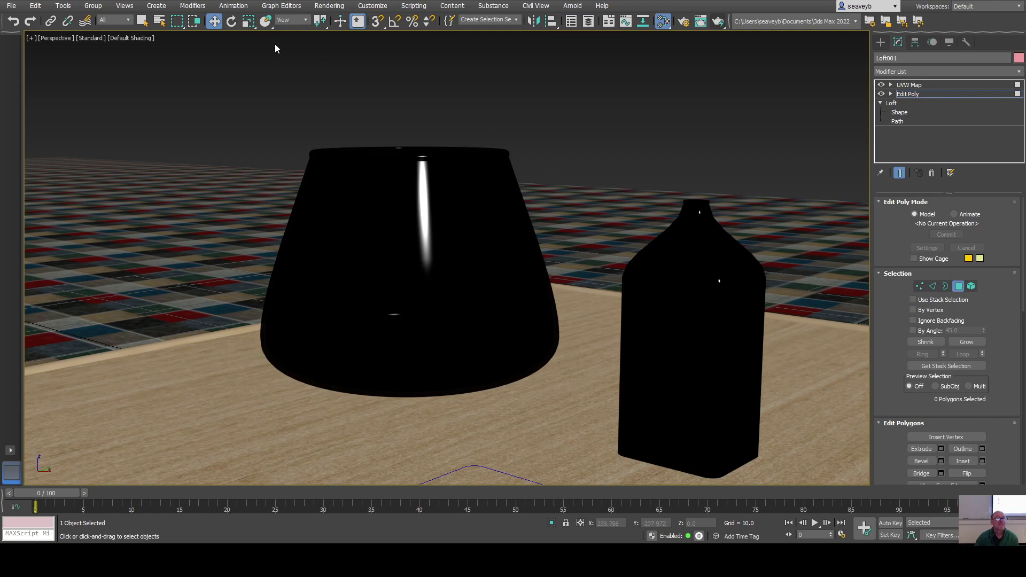
left_click(674, 364)
left_click_drag(675, 364, 705, 414)
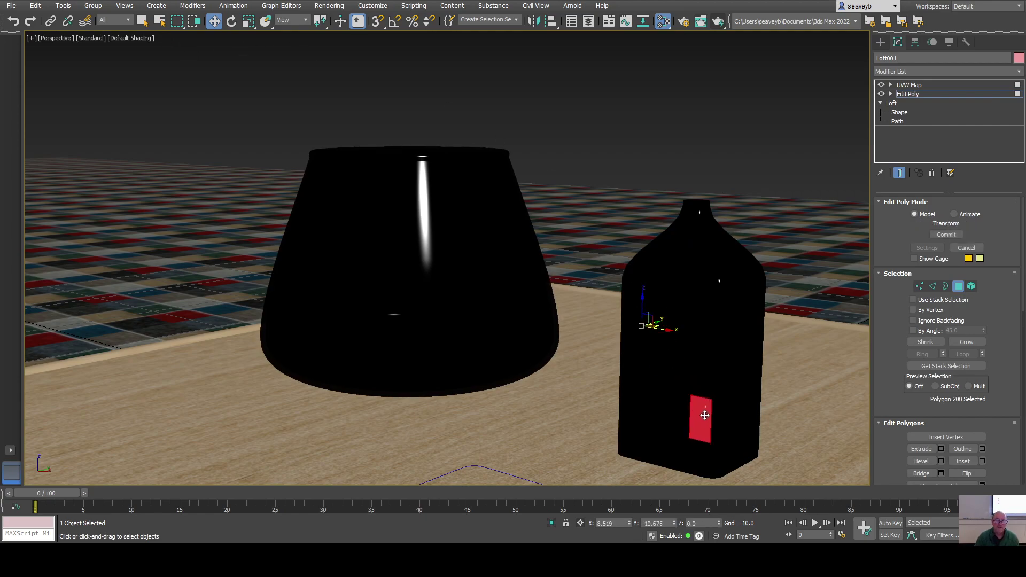
right_click(705, 415)
Select a three-by-three block of polygons on the lower part of the bottle's front side and assign it material ID 5.
left_click(142, 20)
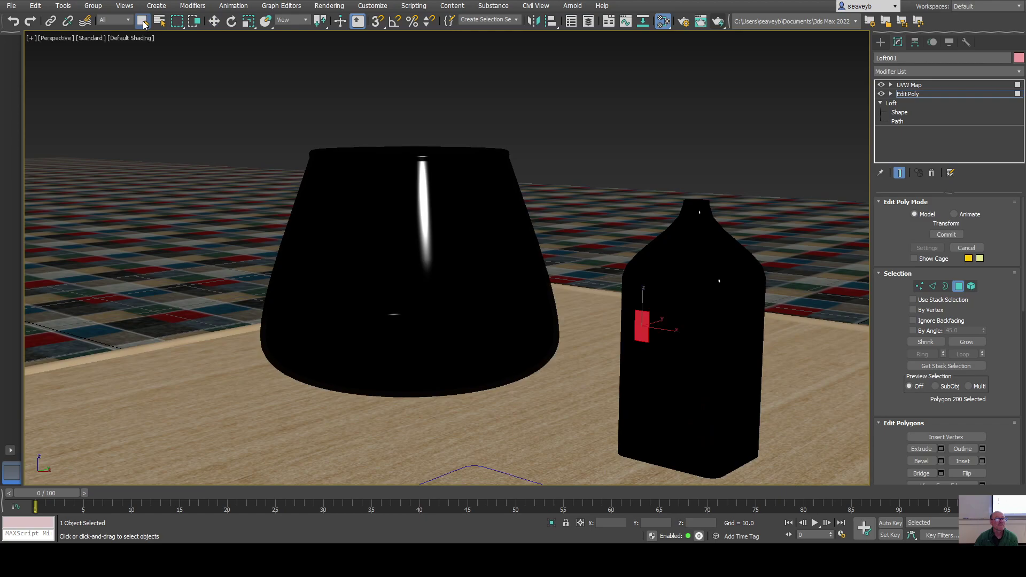
left_click_drag(659, 350, 677, 408)
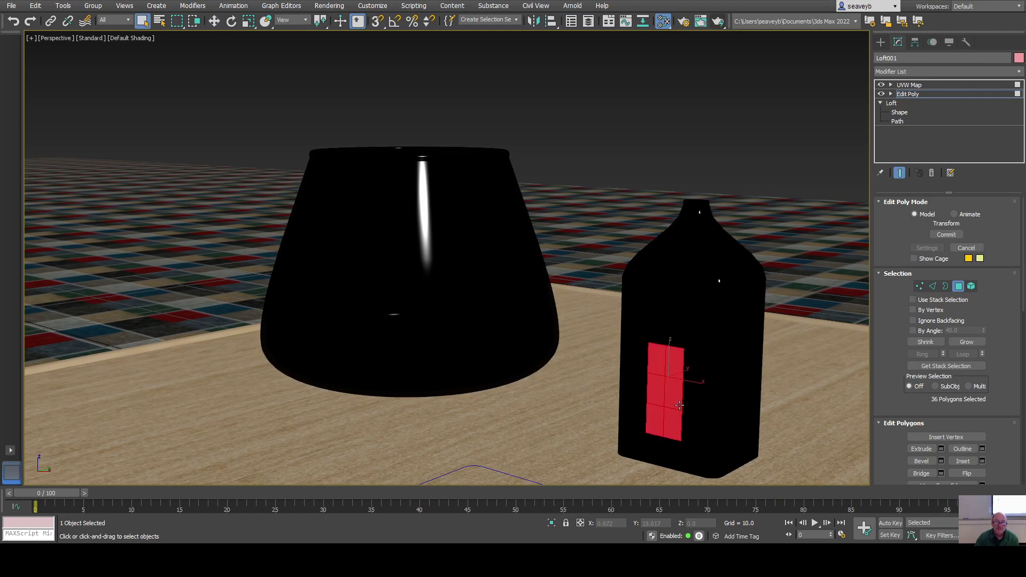
left_click(688, 362, "ctrl")
left_click(687, 391, "ctrl")
left_click(689, 425, "ctrl")
scroll(929, 393, "down", 5)
scroll(935, 419, "down", 5)
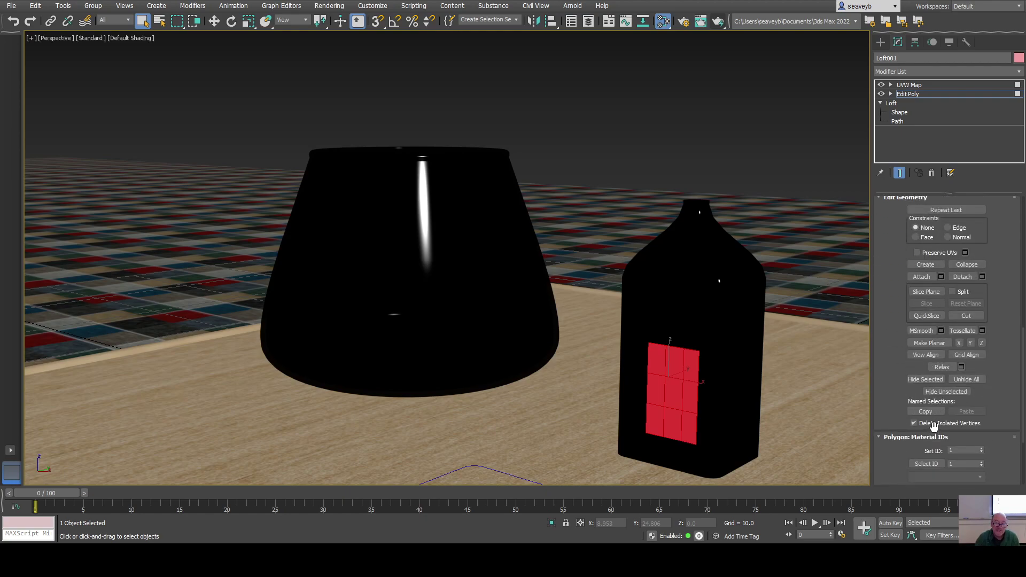
key("Return")
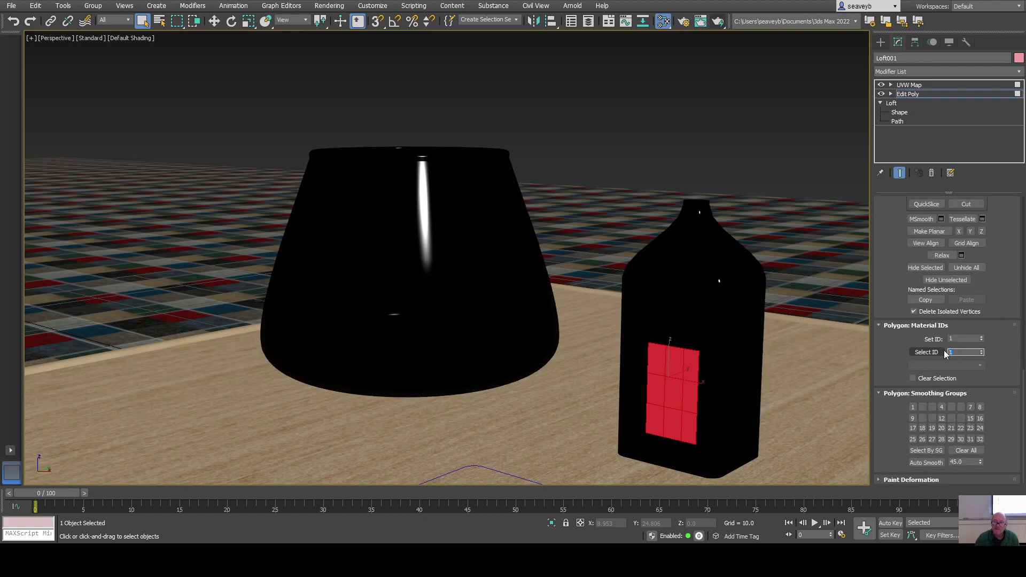
left_click(962, 339)
type("5")
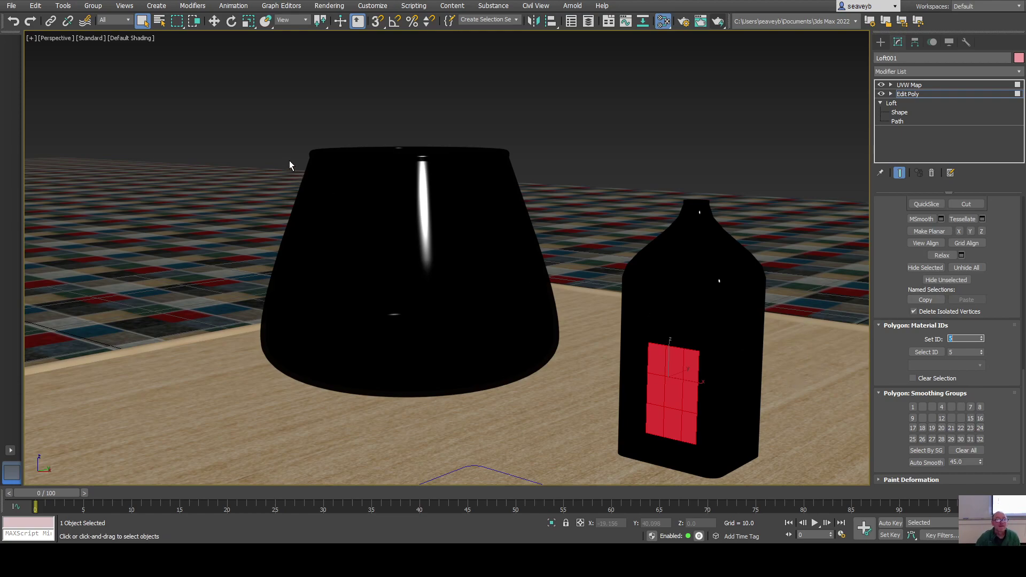
key("Return")
left_click(791, 352)
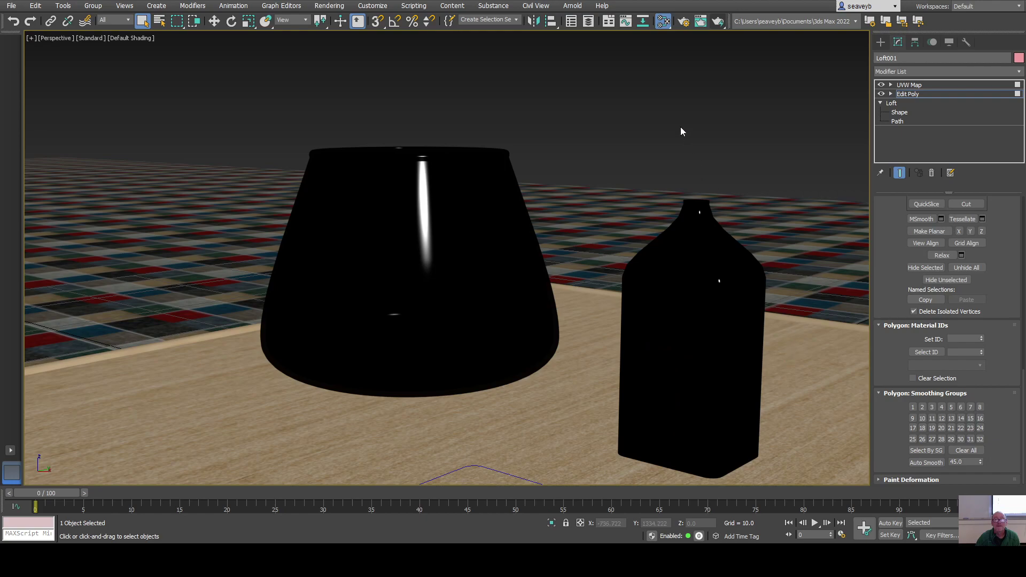
Switch the bottle's UVW Map modifier to box mapping and render the perspective view.
left_click(718, 22)
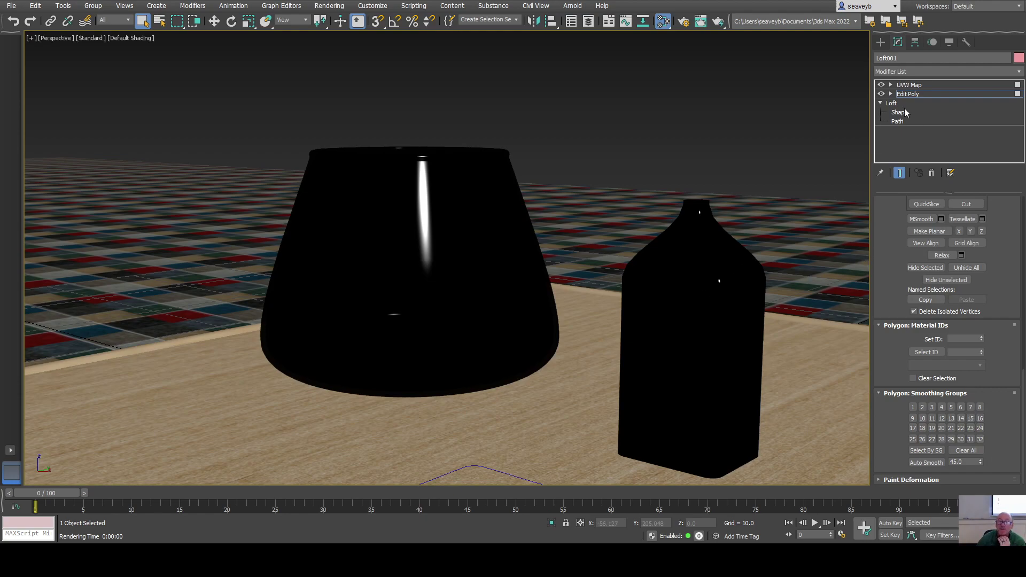
left_click(909, 85)
left_click(907, 94)
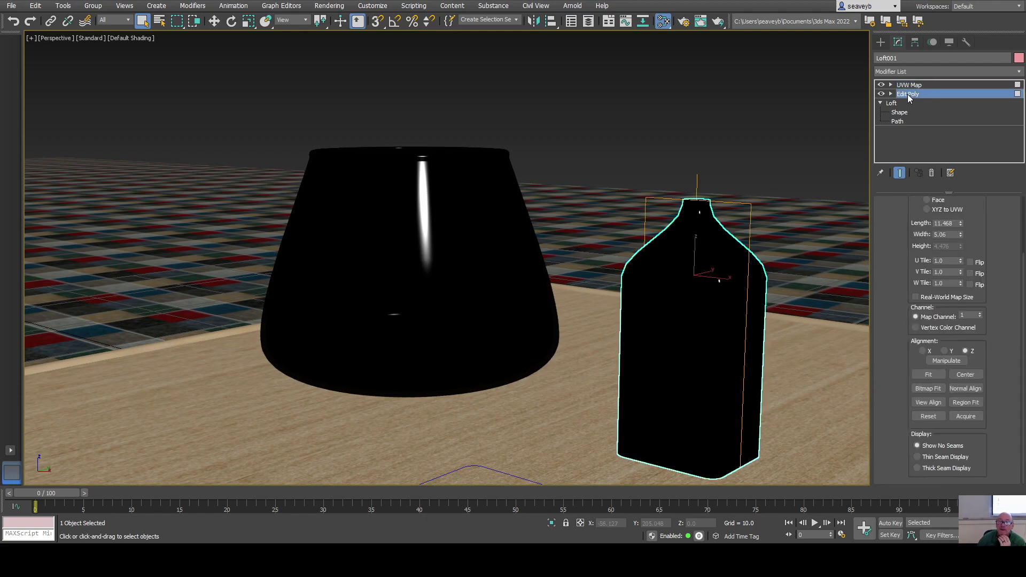
left_click(959, 213)
left_click(959, 213)
left_click(919, 85)
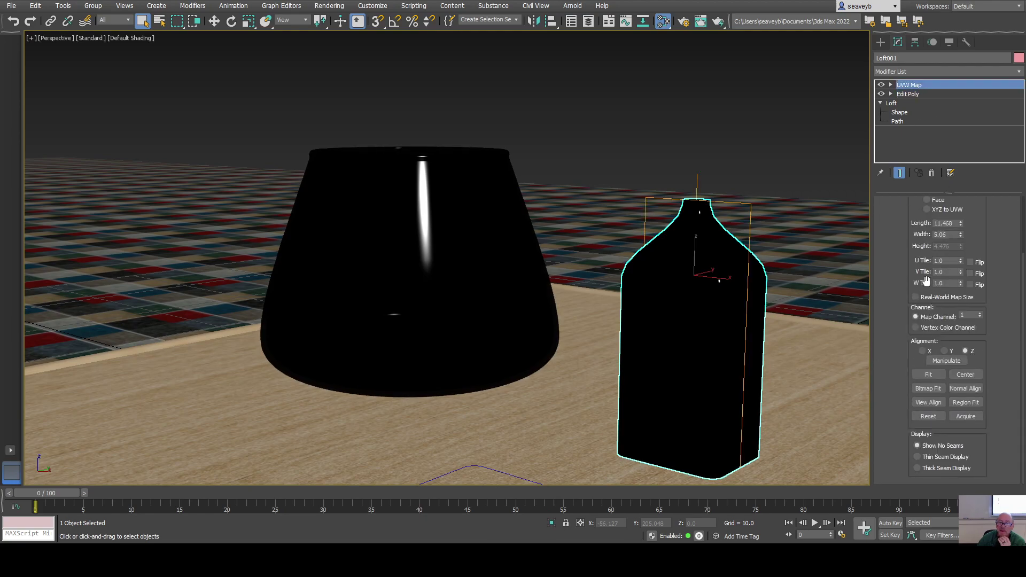
scroll(924, 281, "up", 3)
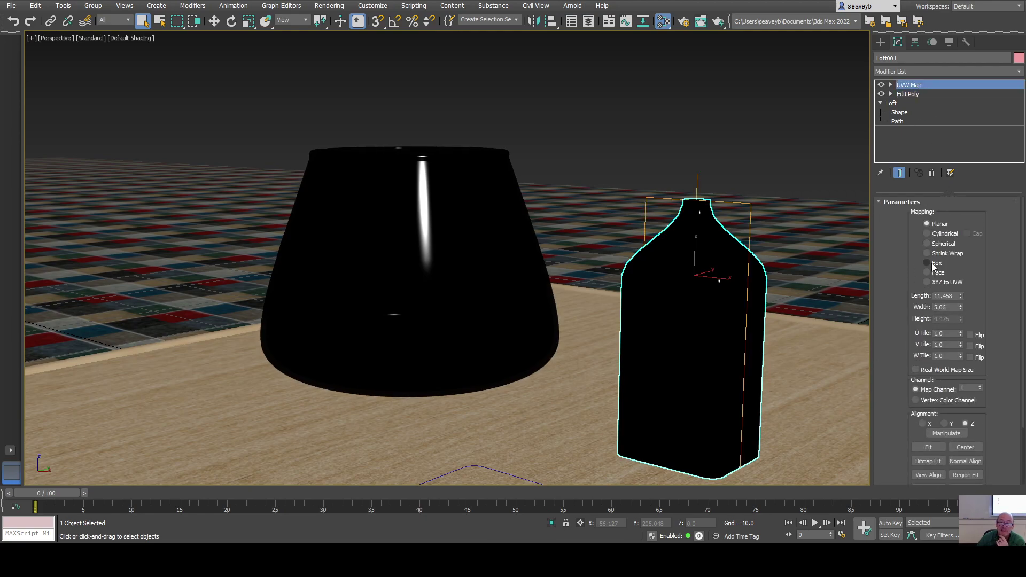
left_click(927, 263)
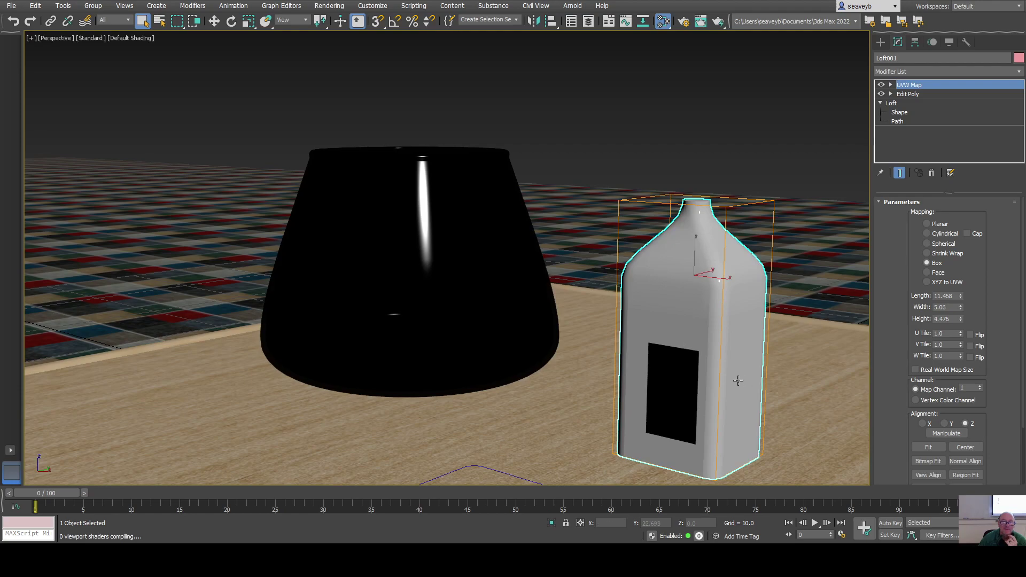
left_click(718, 22)
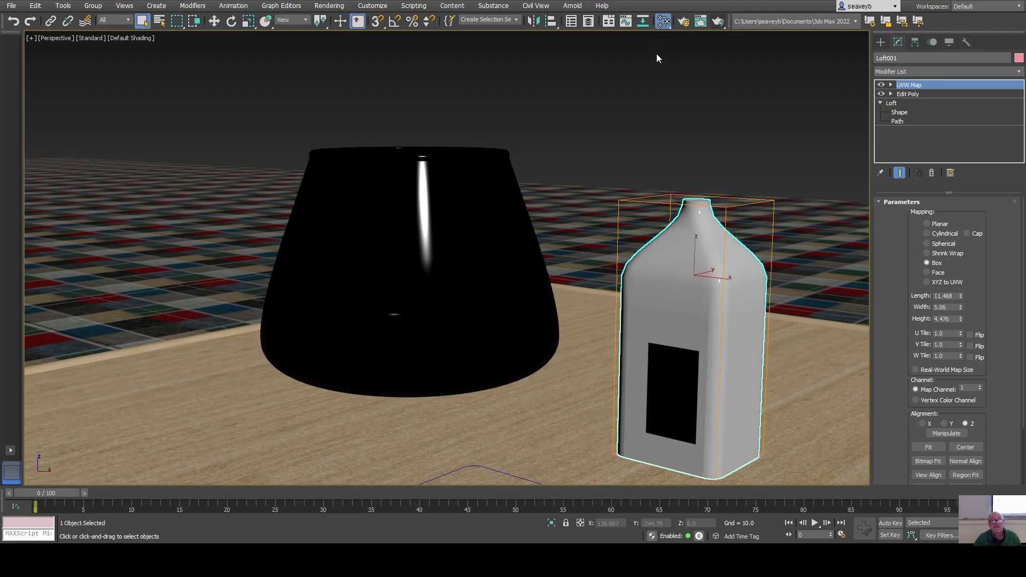
Select all nine black label polygons on the bottle's front side in the Edit Poly modifier and check their material ID.
middle_click_drag(663, 300, 750, 384, "alt")
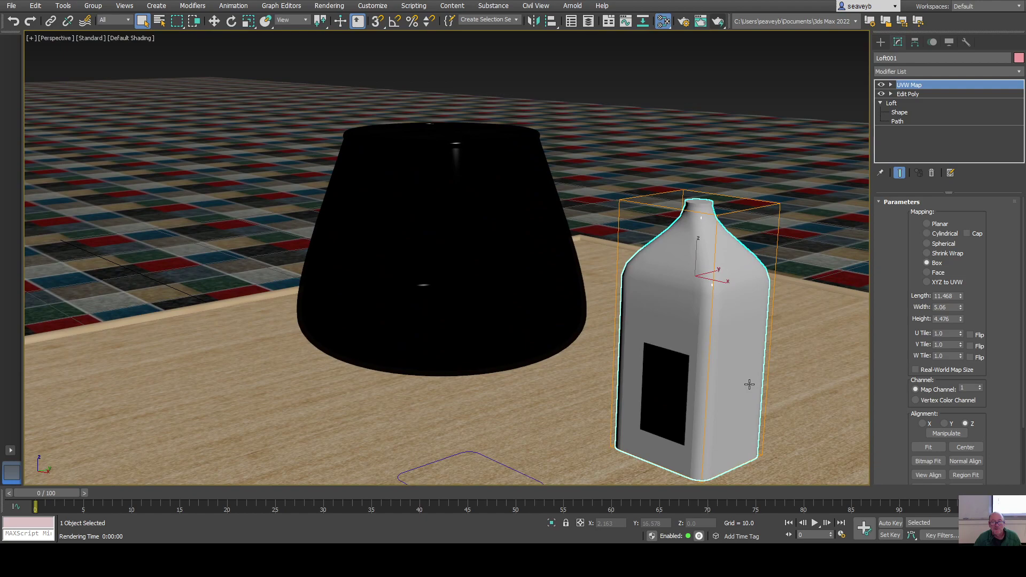
left_click(891, 95)
left_click(912, 131)
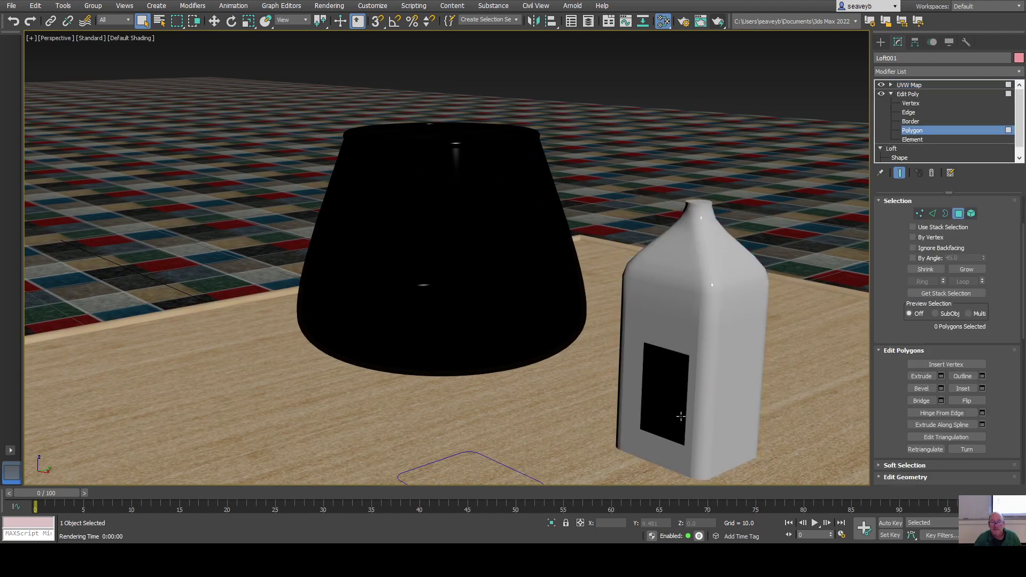
left_click(668, 395)
left_click(651, 359, "ctrl")
left_click(666, 362, "ctrl")
left_click(682, 368, "ctrl")
left_click(684, 401, "ctrl")
left_click(651, 396, "ctrl")
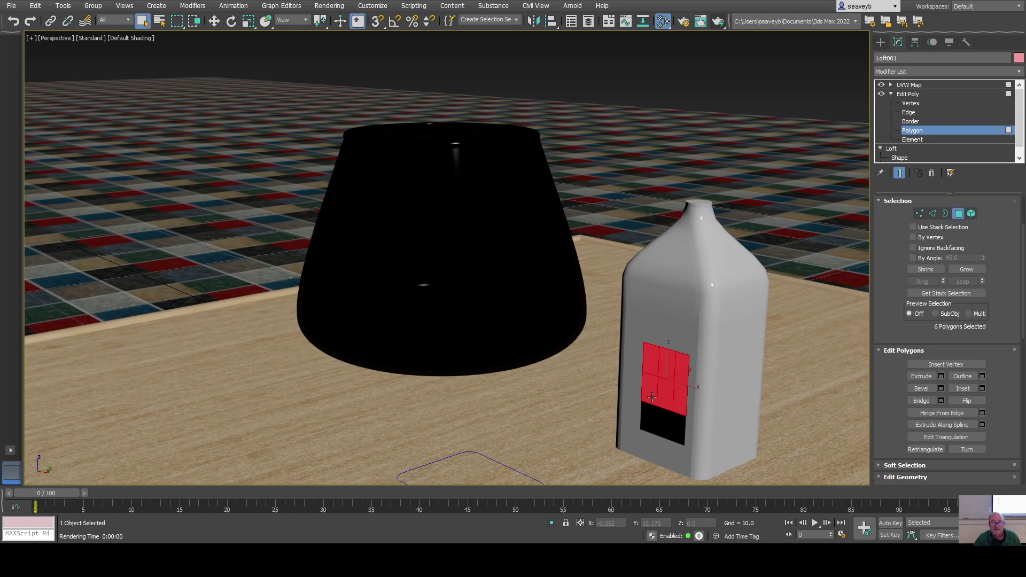
left_click(649, 418, "ctrl")
left_click(676, 425, "ctrl")
left_click(665, 425, "ctrl")
middle_click_drag(763, 419, 786, 405, "alt")
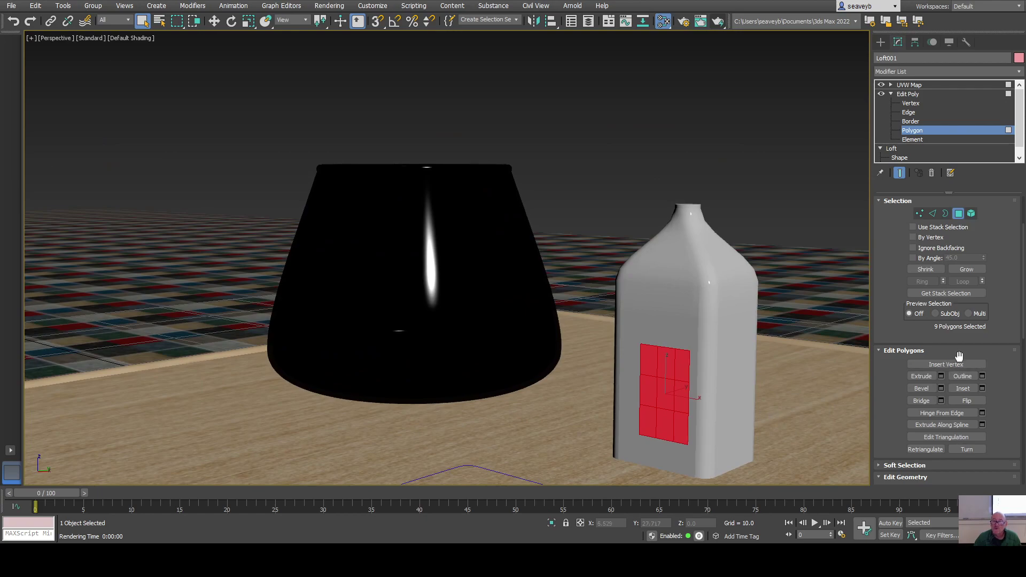
scroll(962, 369, "down", 6)
scroll(978, 392, "down", 5)
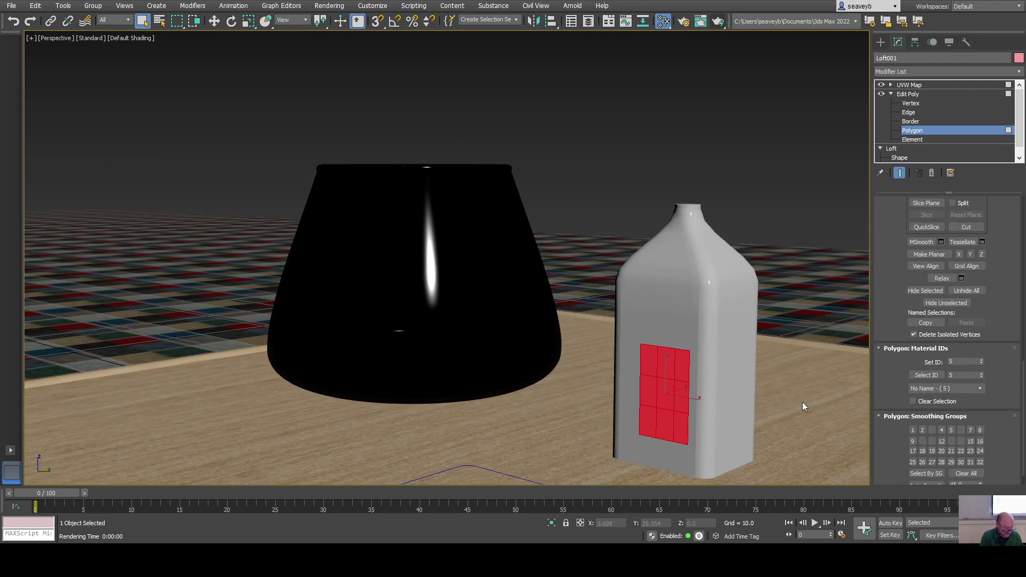
Invert the polygon selection to assign material ID 1 to the rest of the bottle, and render the perspective view.
key("ctrl+i")
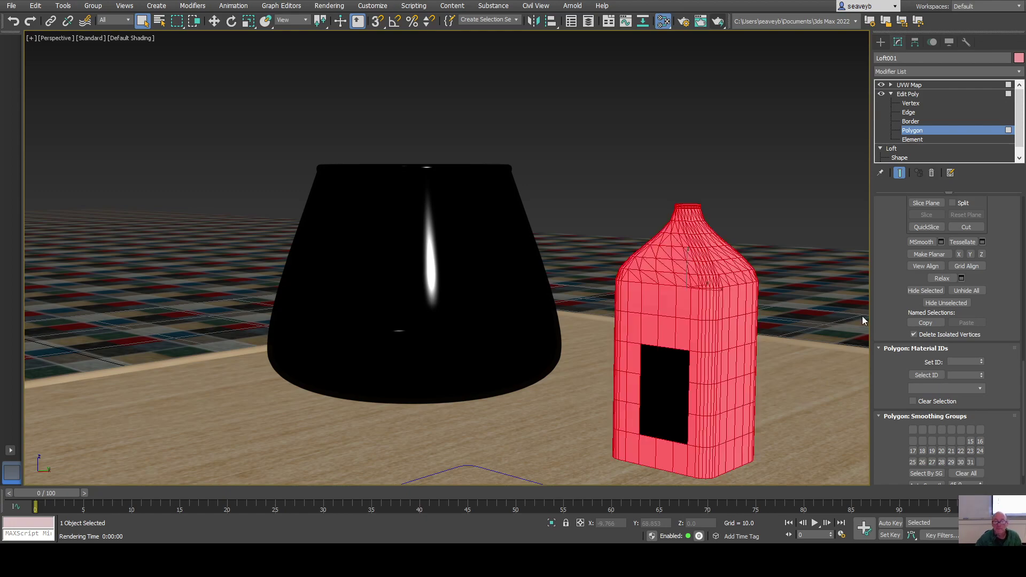
left_click(961, 363)
key("Return")
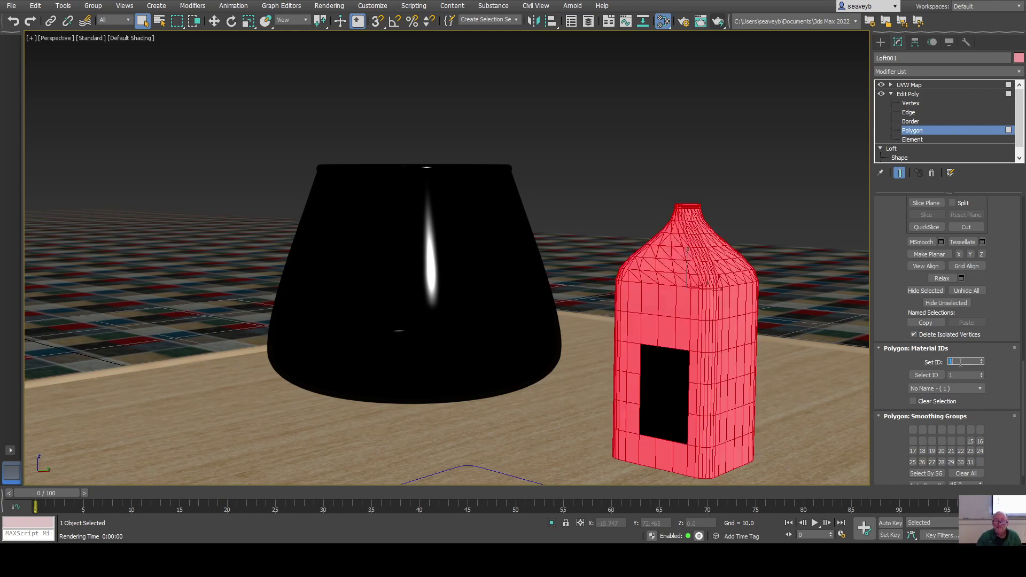
left_click(787, 373)
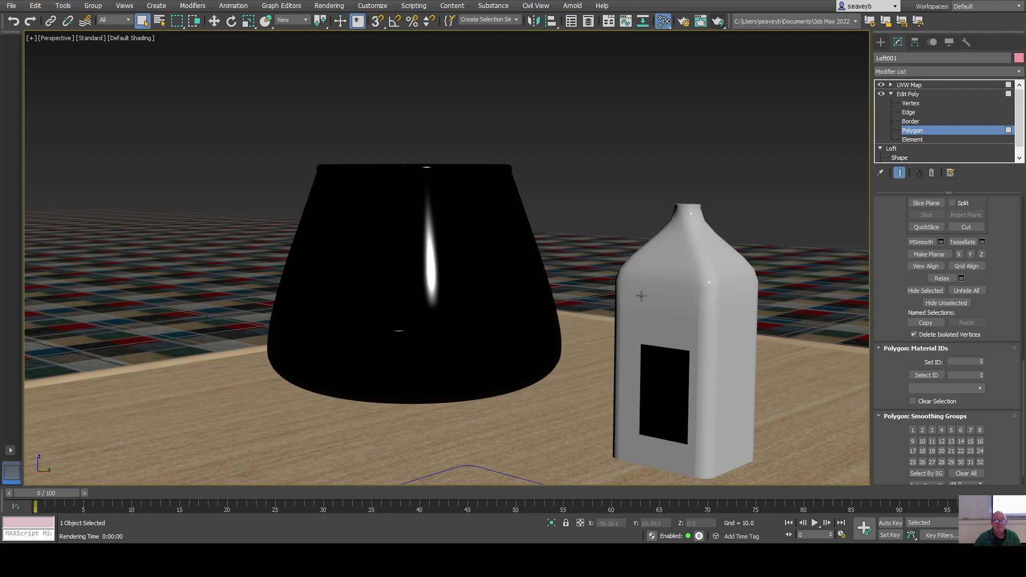
left_click(718, 22)
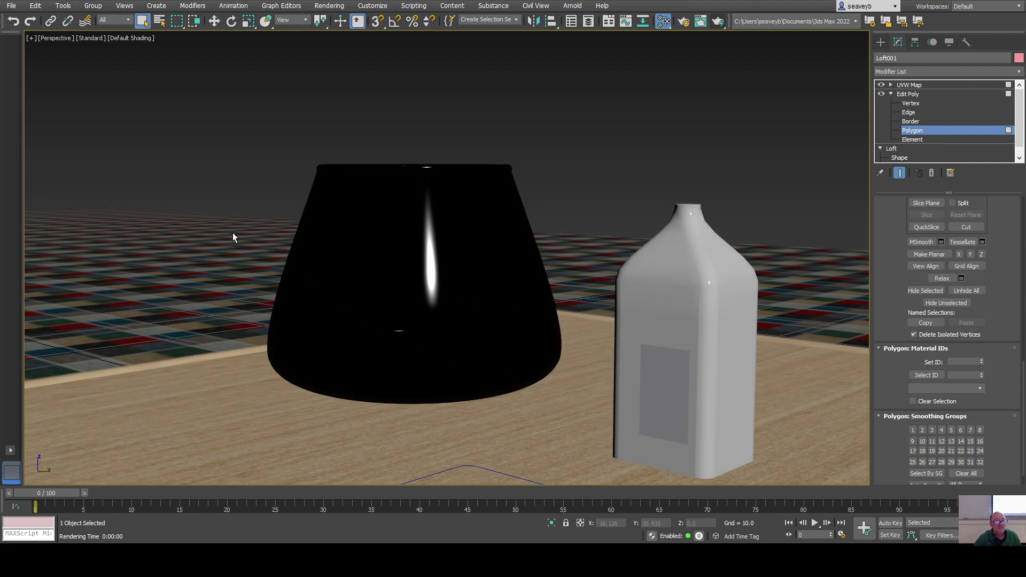
Remove the UVW Map modifier from the bottle and render the perspective view.
middle_click_drag(724, 323, 757, 319)
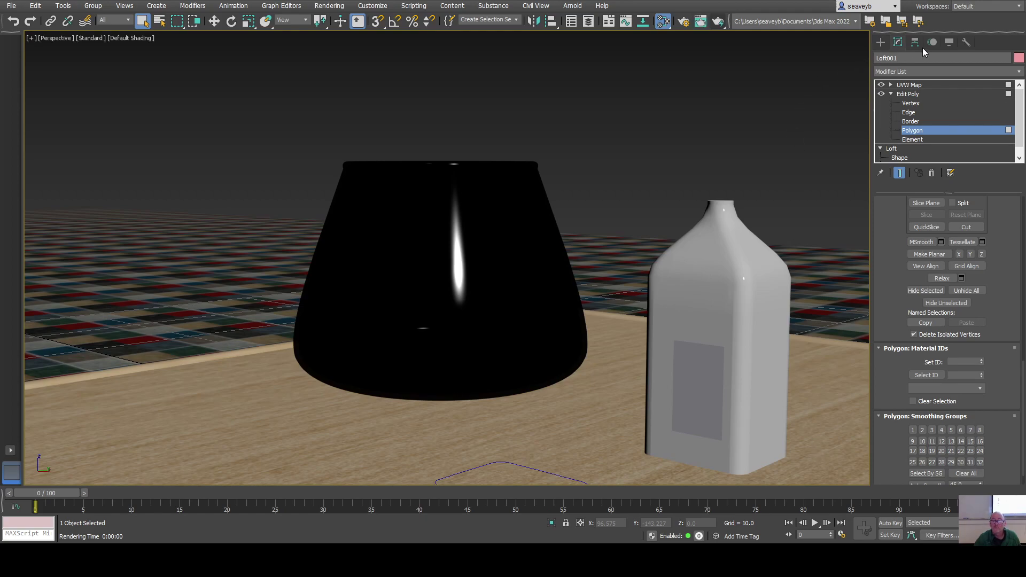
left_click(918, 86)
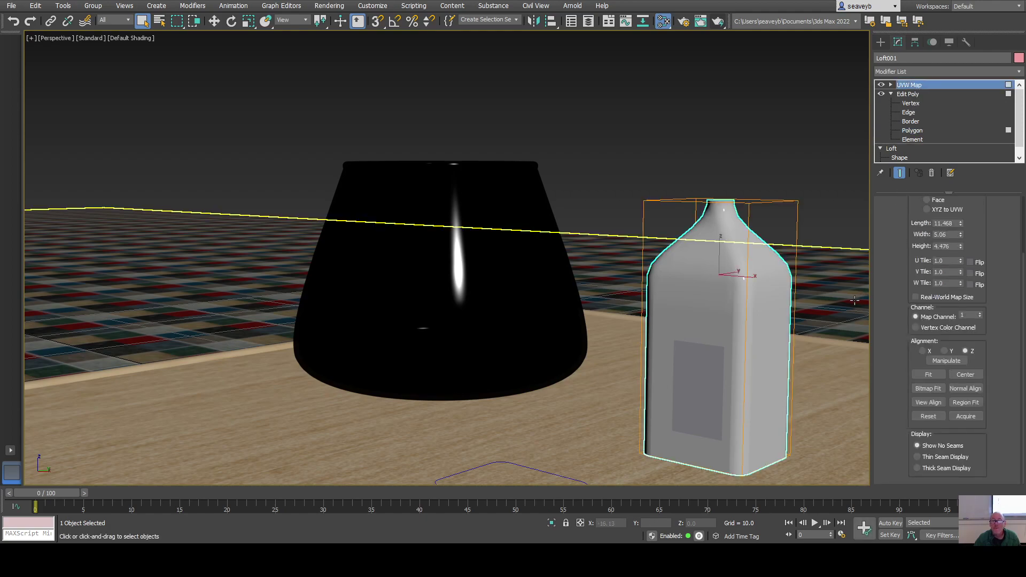
middle_click_drag(836, 380, 817, 392)
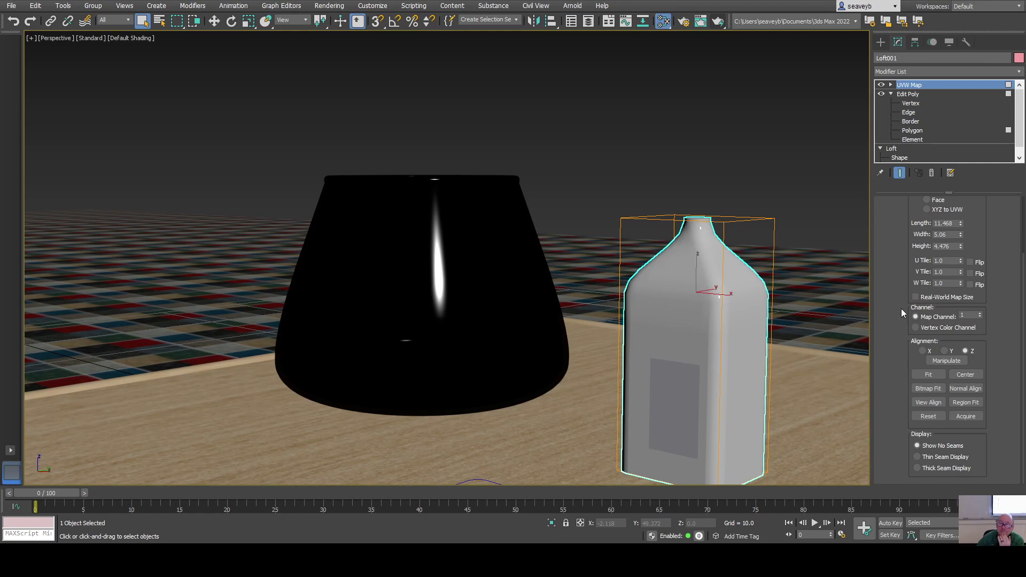
left_click(962, 315)
left_click(933, 173)
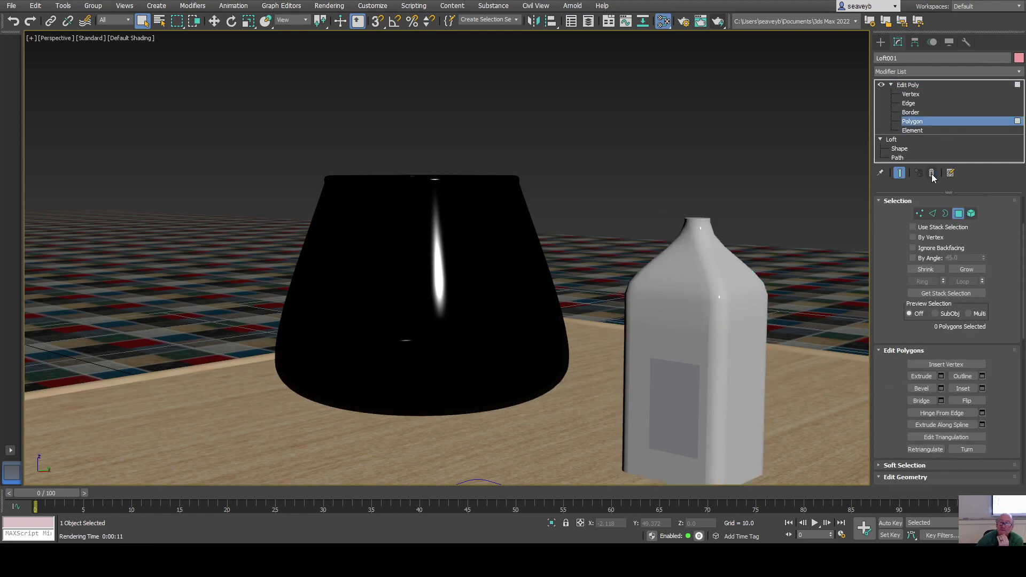
left_click(717, 22)
left_click(13, 21)
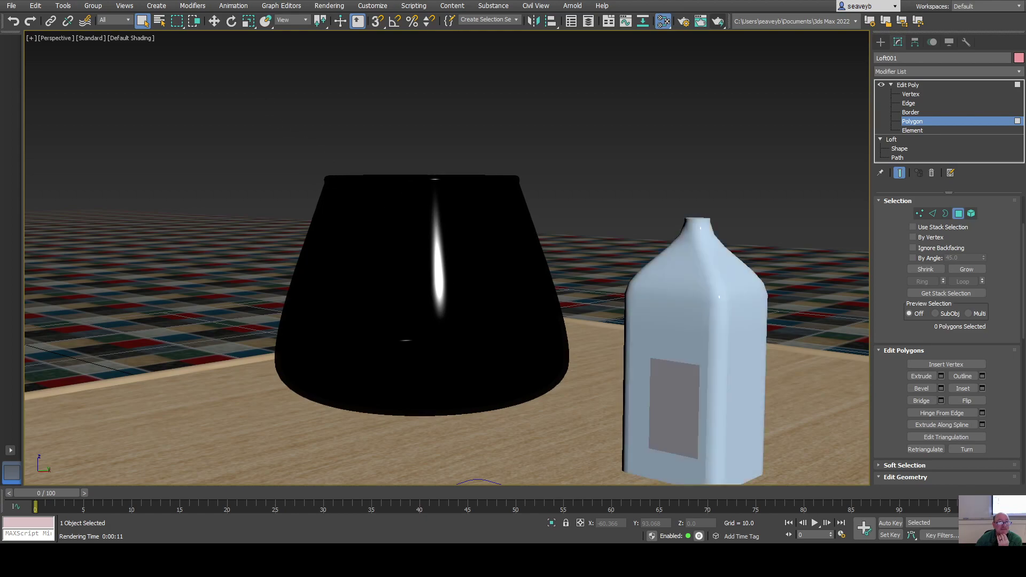
left_click(13, 22)
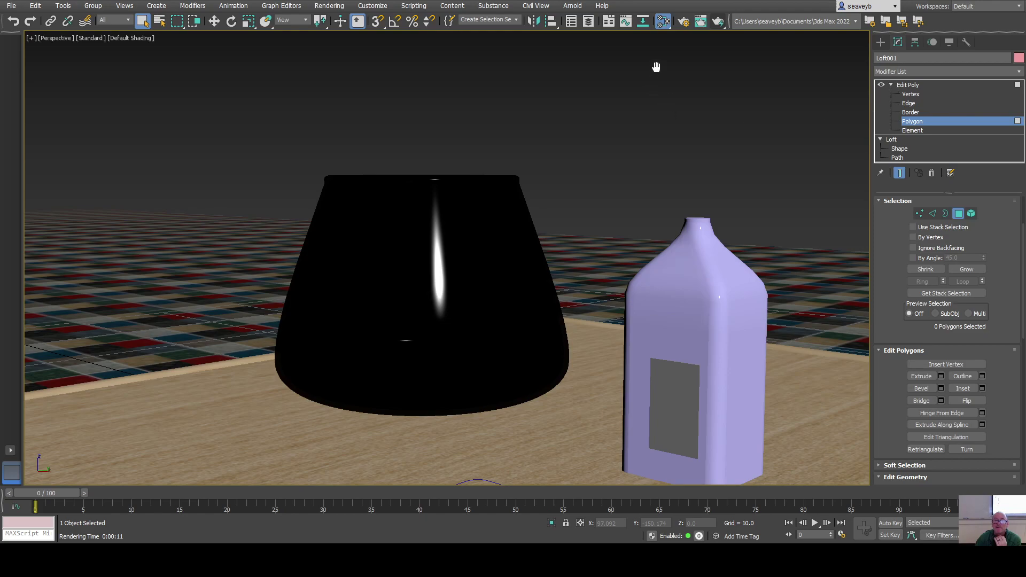
Collapse the bottle's modifier sub-levels and return its Edit Poly modifier from polygon selection to whole-object level.
left_click(890, 85)
left_click(881, 94)
left_click(902, 94)
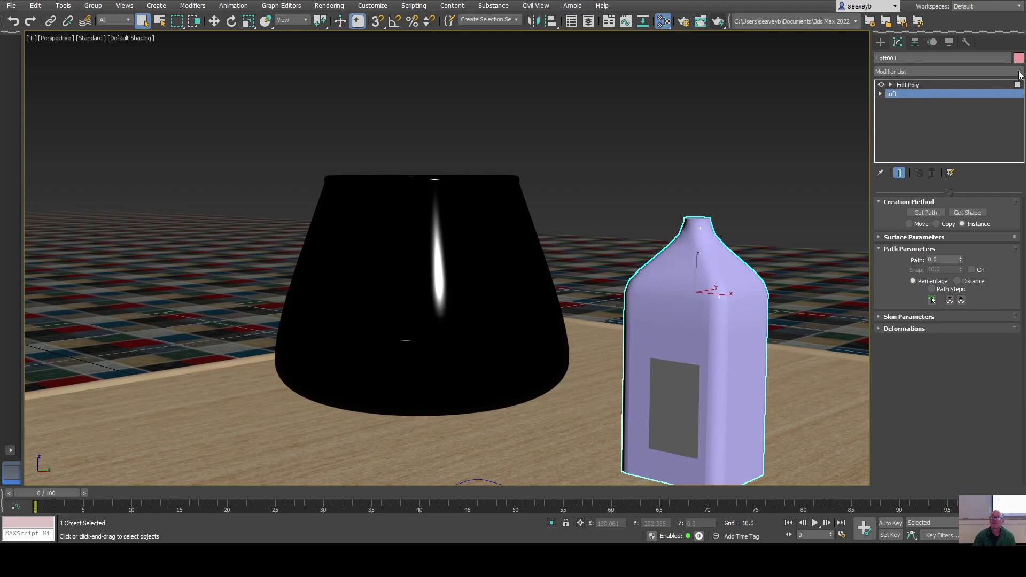
left_click(912, 84)
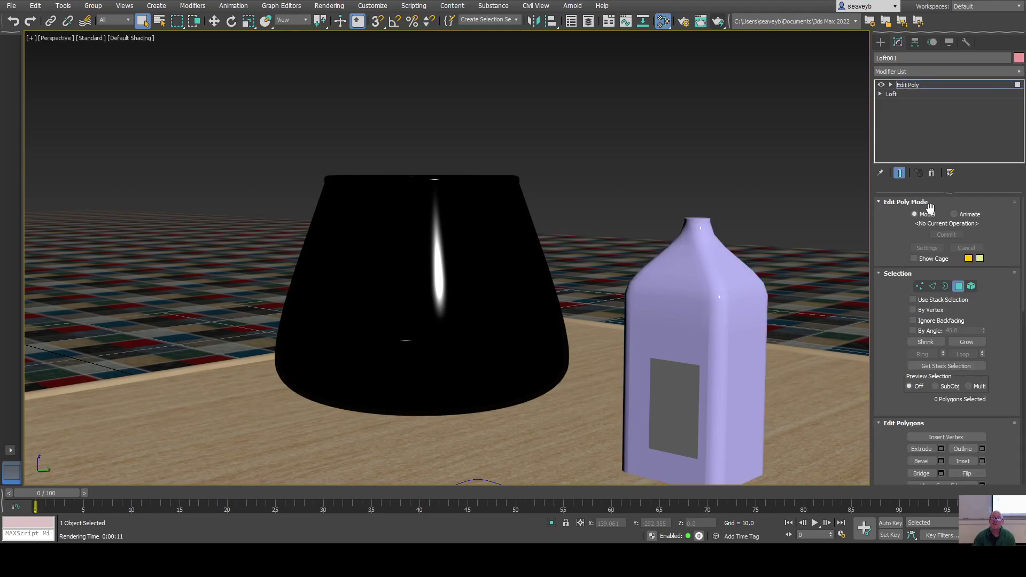
left_click(958, 287)
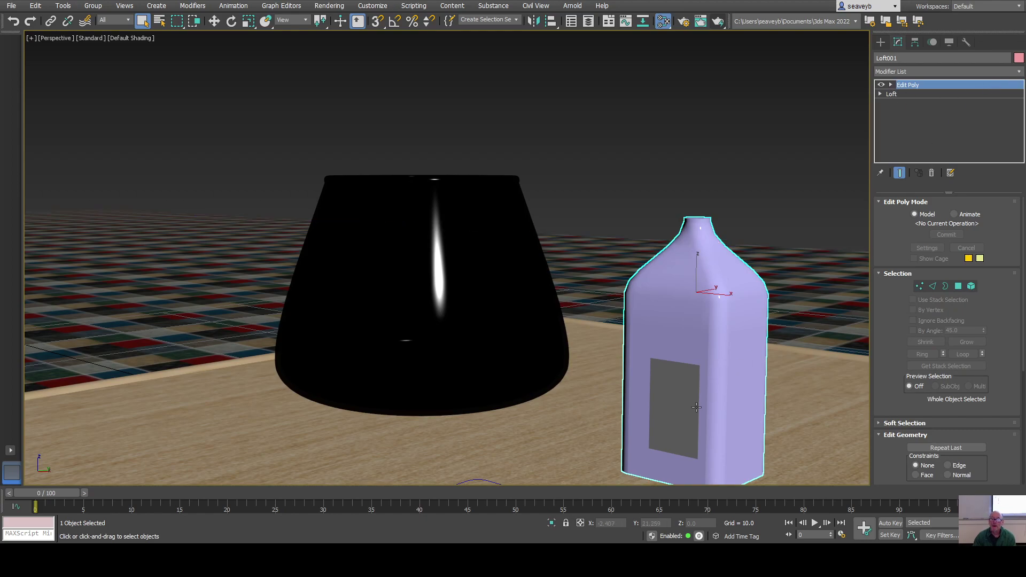
Add a UVW Map modifier to the bottle, set its map channel to 5, and render the perspective view.
left_click(1018, 72)
type("uvw")
key("Return")
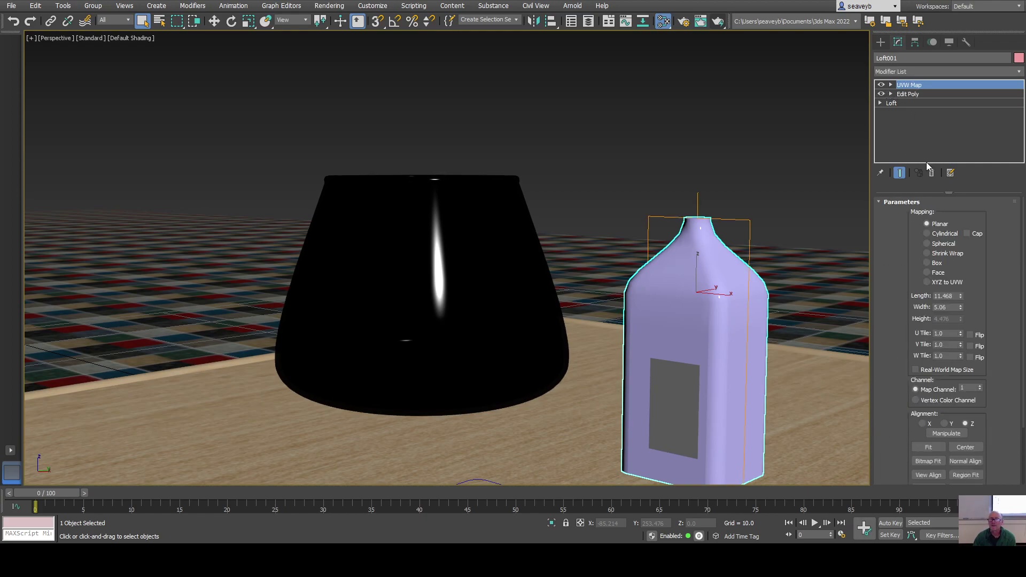
left_click(964, 388)
type("5")
key("Return")
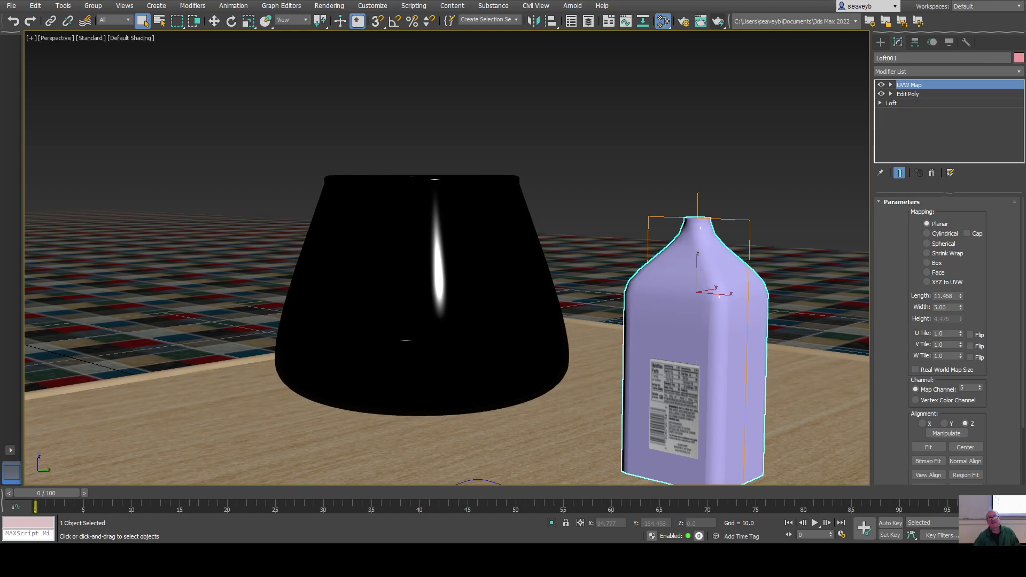
left_click(719, 20)
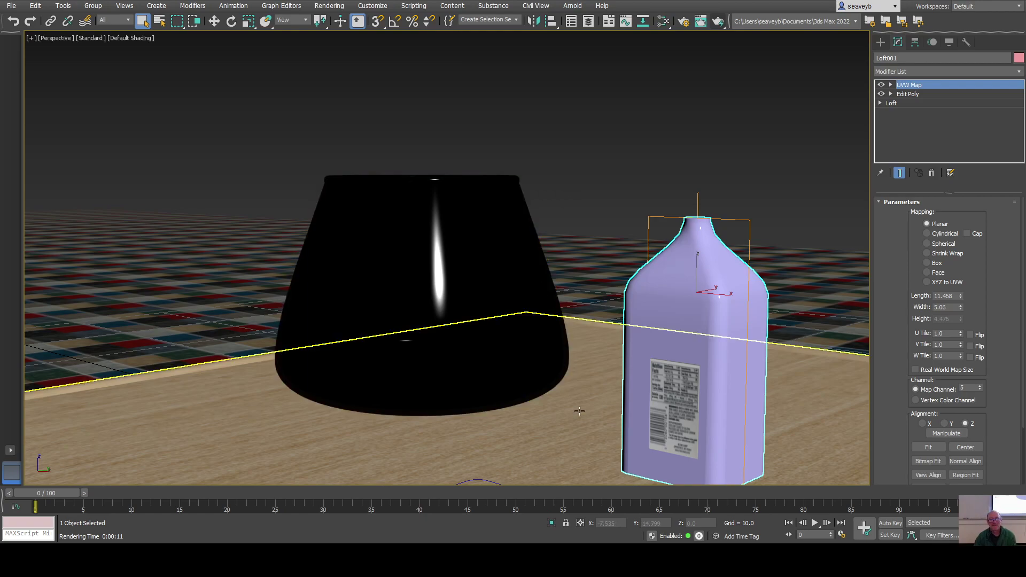
Draw a curved flower-stem line in the front view, rising from inside the vase and bending toward the bottle's side.
scroll(579, 425, "down", 6)
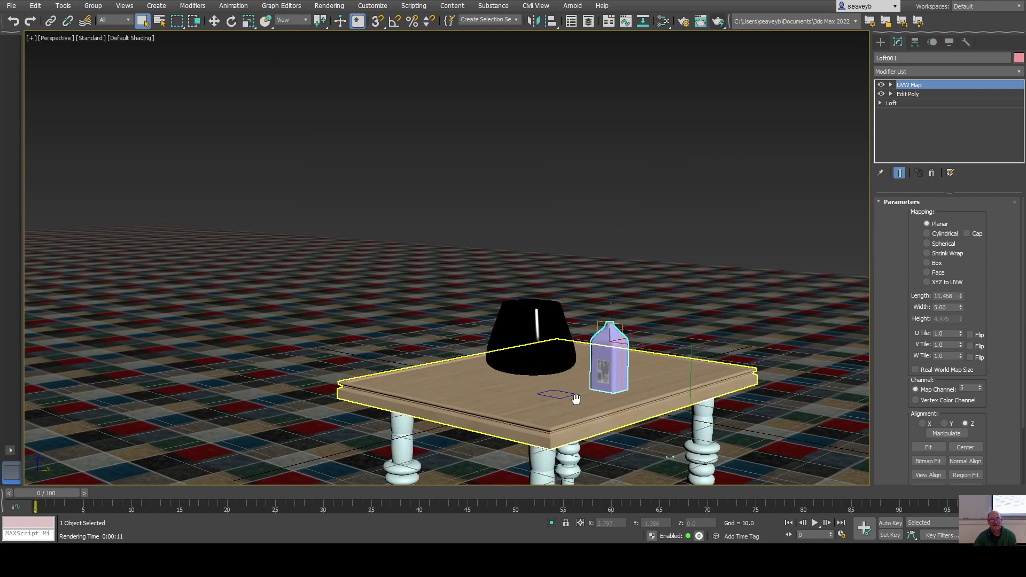
middle_click_drag(569, 427, 541, 385, "alt")
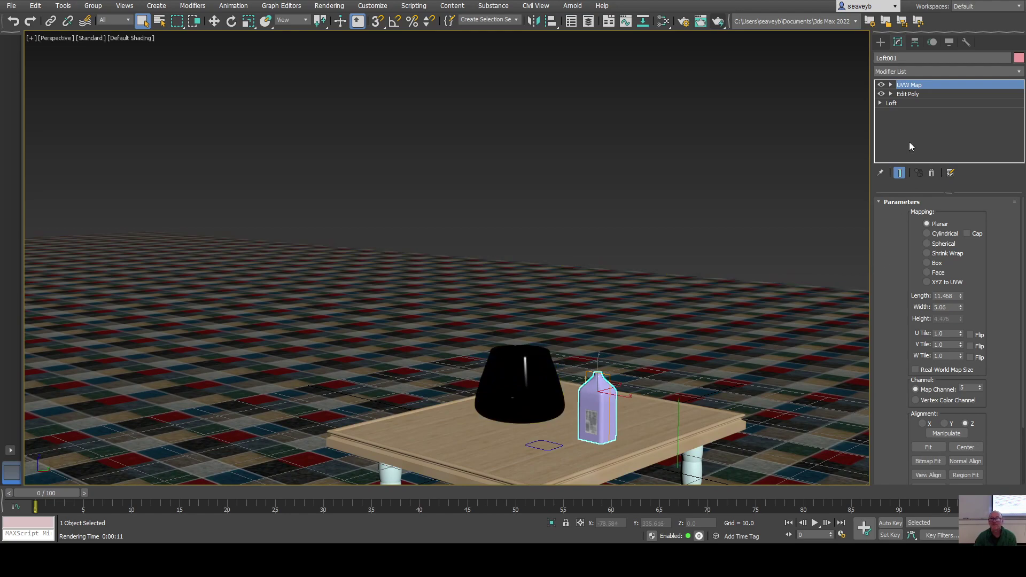
left_click(883, 44)
left_click(895, 59)
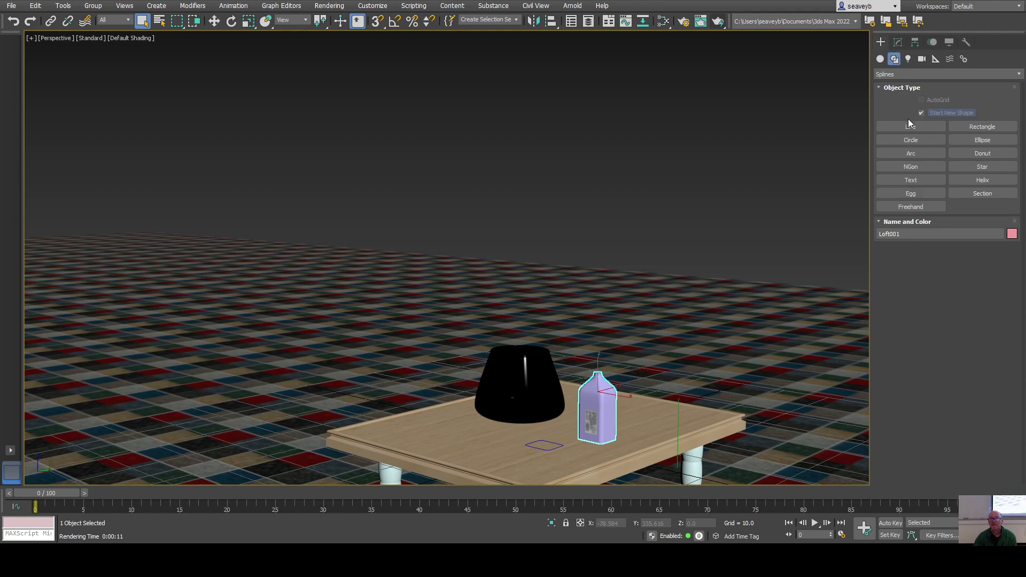
left_click(911, 126)
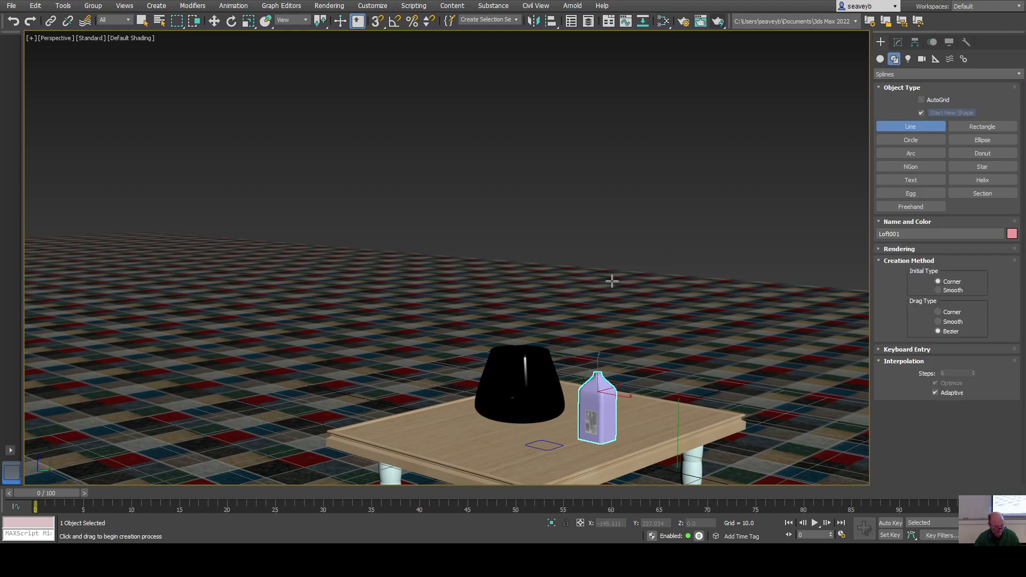
key("alt+w")
scroll(665, 194, "up", 4)
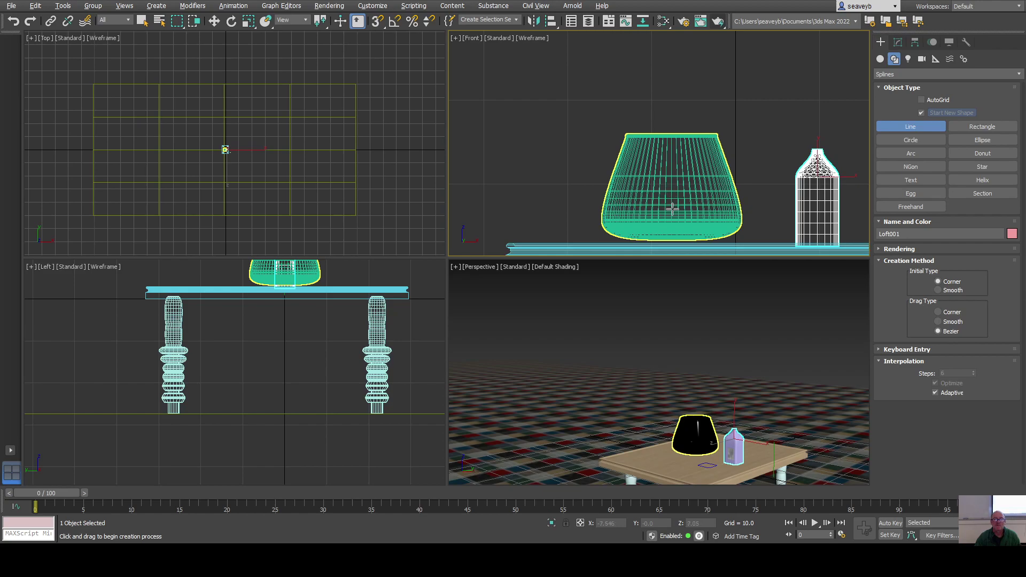
left_click(672, 210)
middle_click_drag(701, 45, 650, 131)
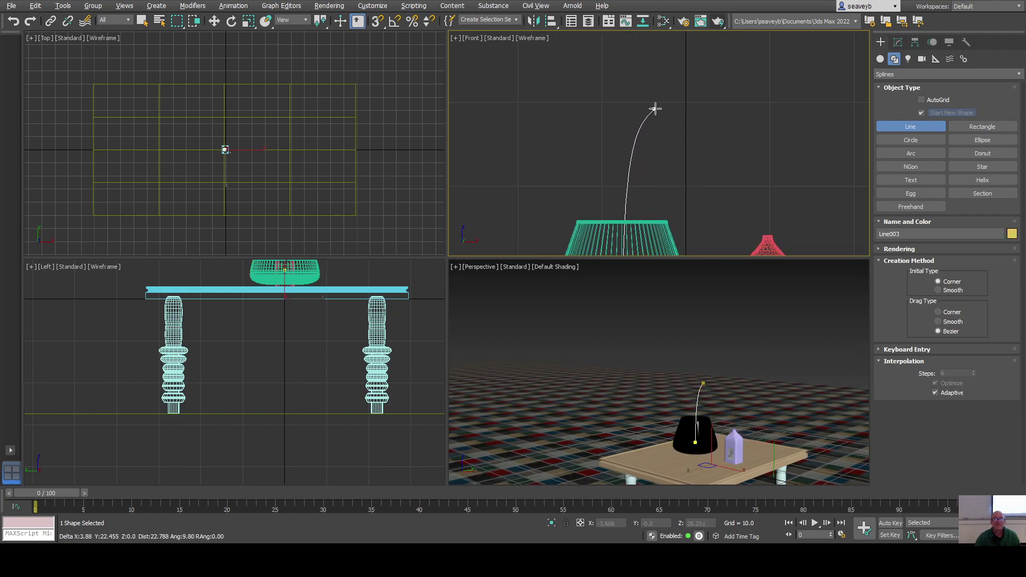
left_click(692, 62)
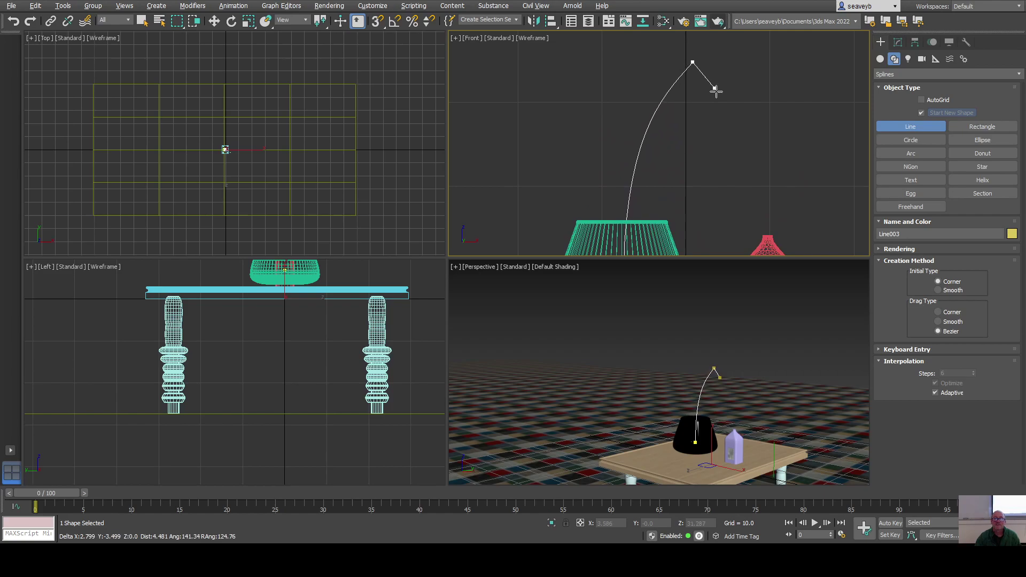
left_click(733, 114)
right_click(734, 119)
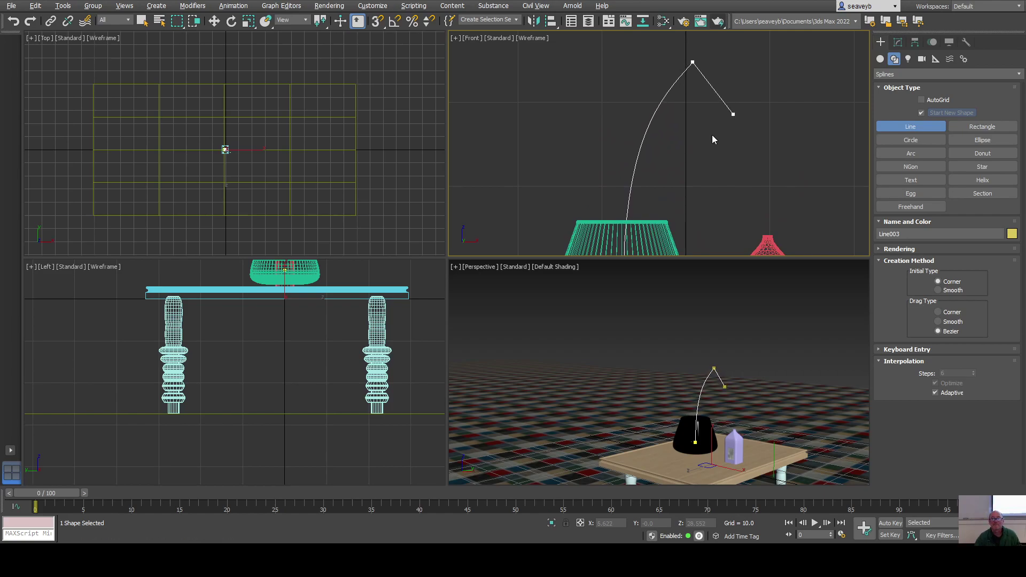
key("q")
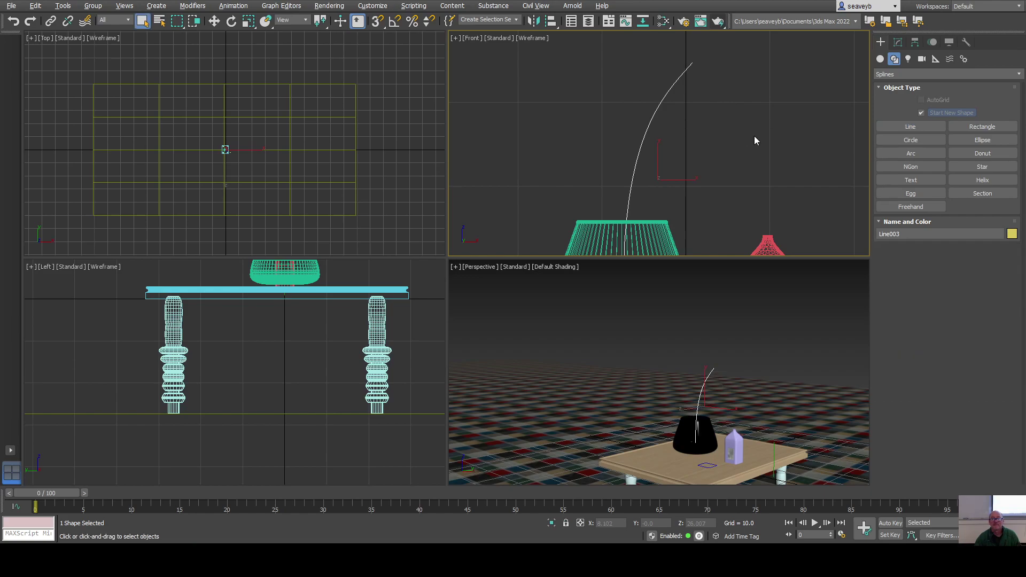
Enable the stem line's thickness in both the renderer and the viewport.
middle_click_drag(694, 169, 701, 204)
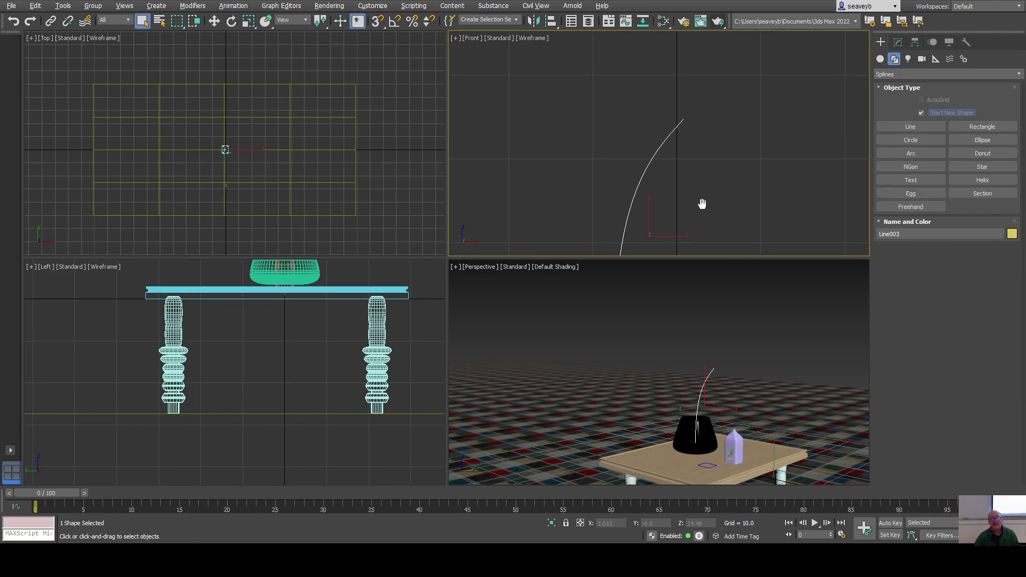
left_click(898, 43)
scroll(901, 255, "up", 3)
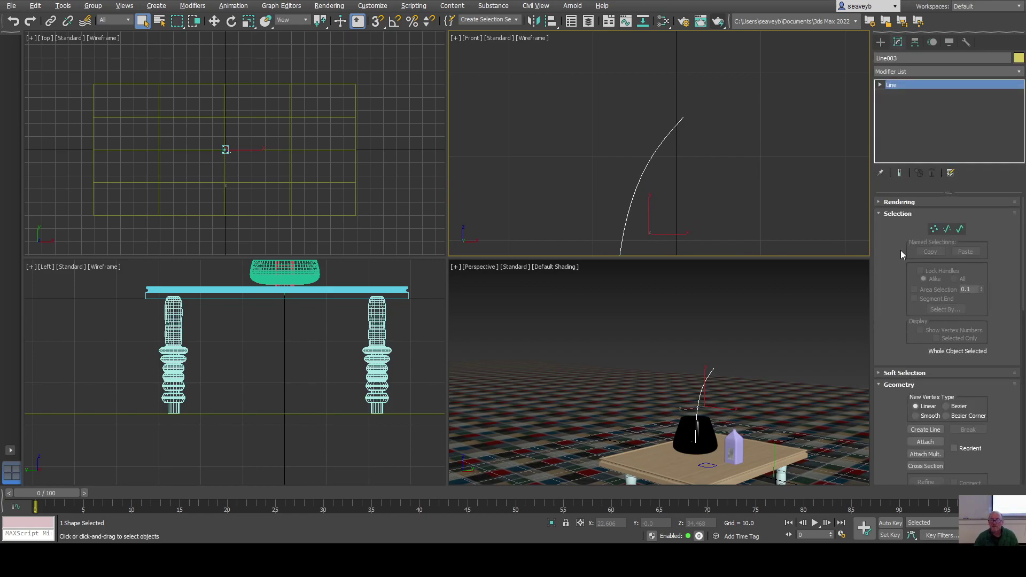
left_click(877, 202)
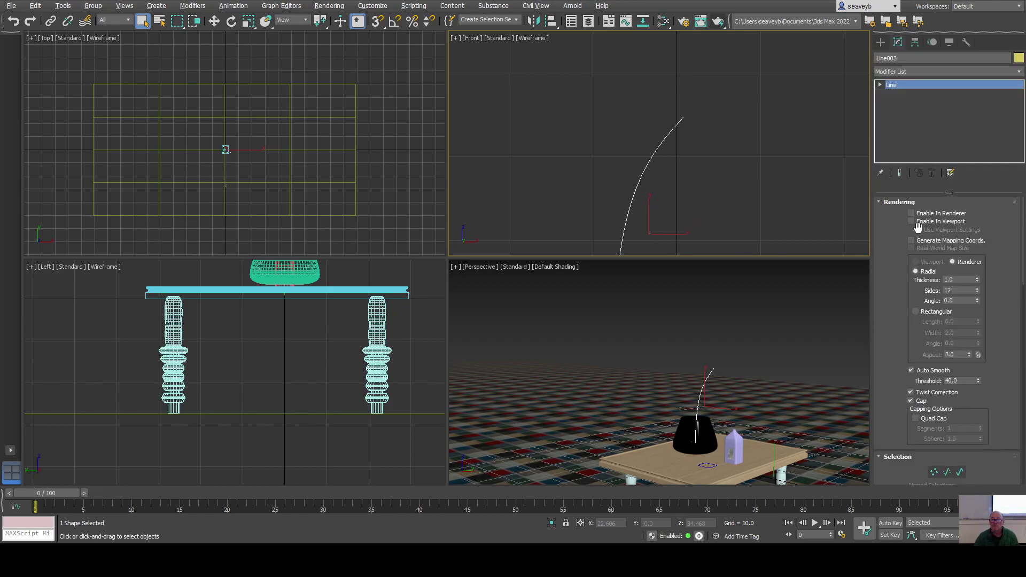
left_click(912, 213)
left_click(912, 221)
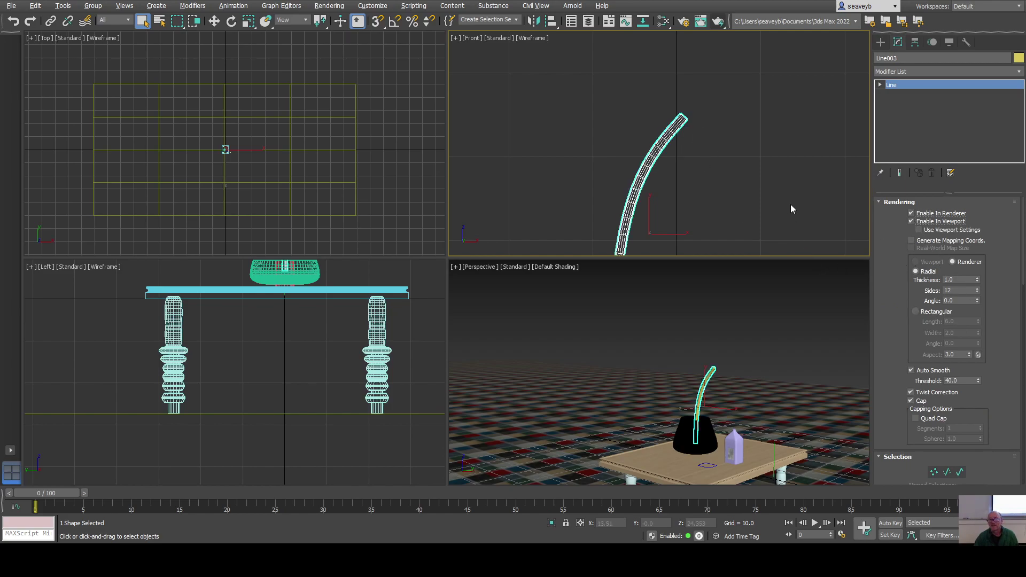
Turn on AutoGrid for sphere creation and try to align a sphere with the stem's end cap in the perspective view.
middle_click_drag(712, 146, 648, 199)
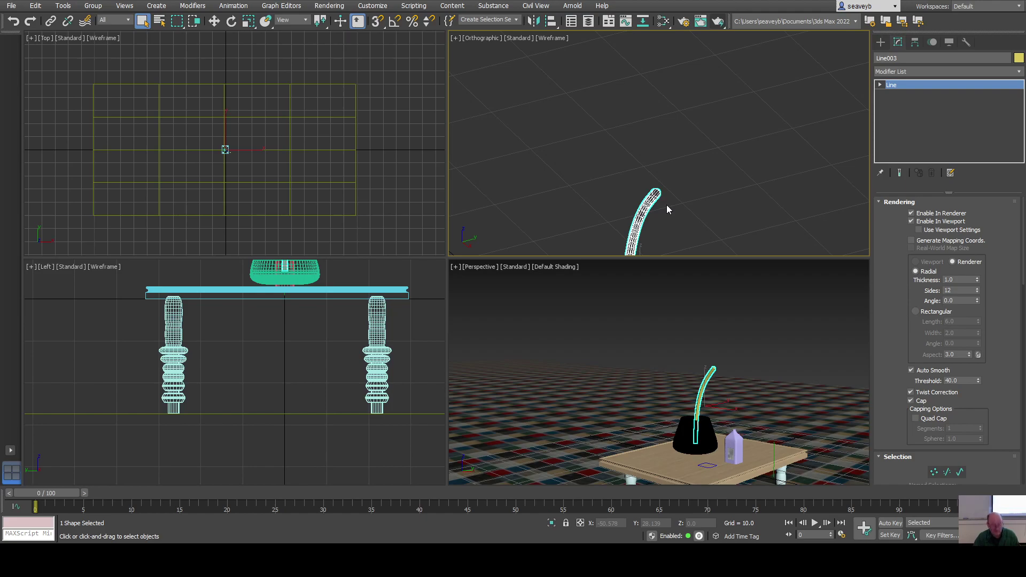
key("f")
middle_click_drag(690, 337, 647, 420, "alt")
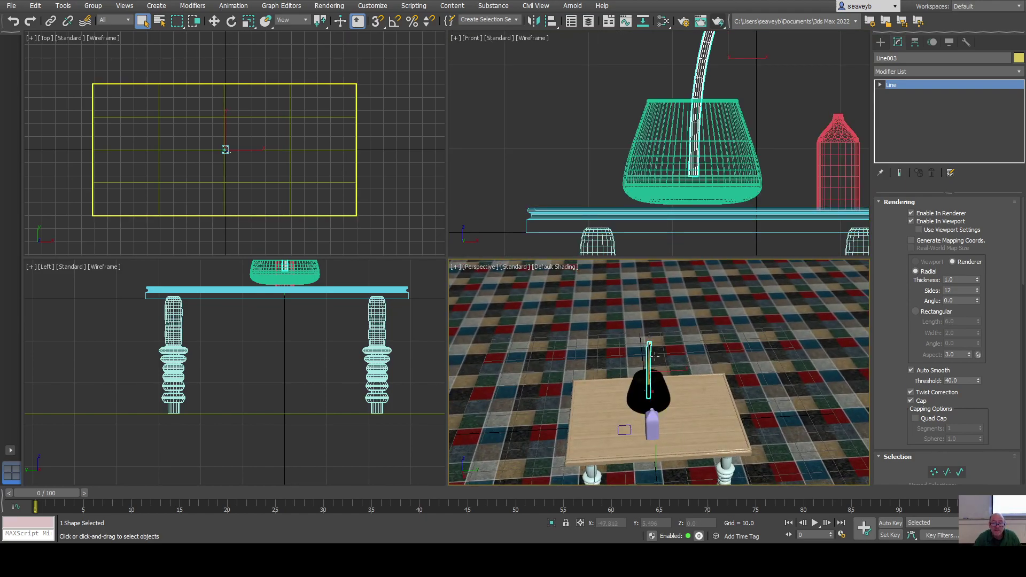
scroll(653, 356, "up", 10)
middle_click_drag(657, 356, 700, 372)
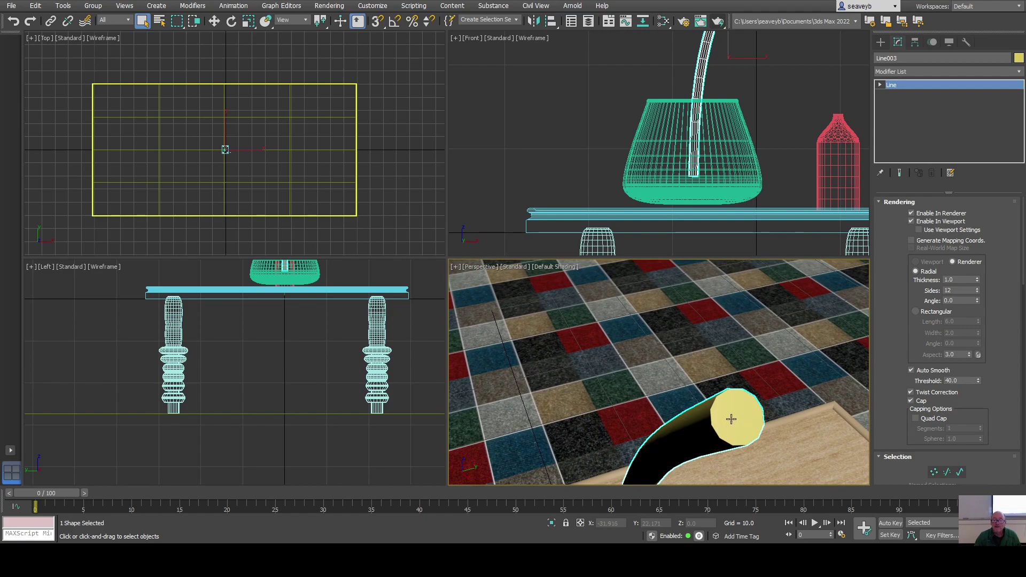
left_click(881, 43)
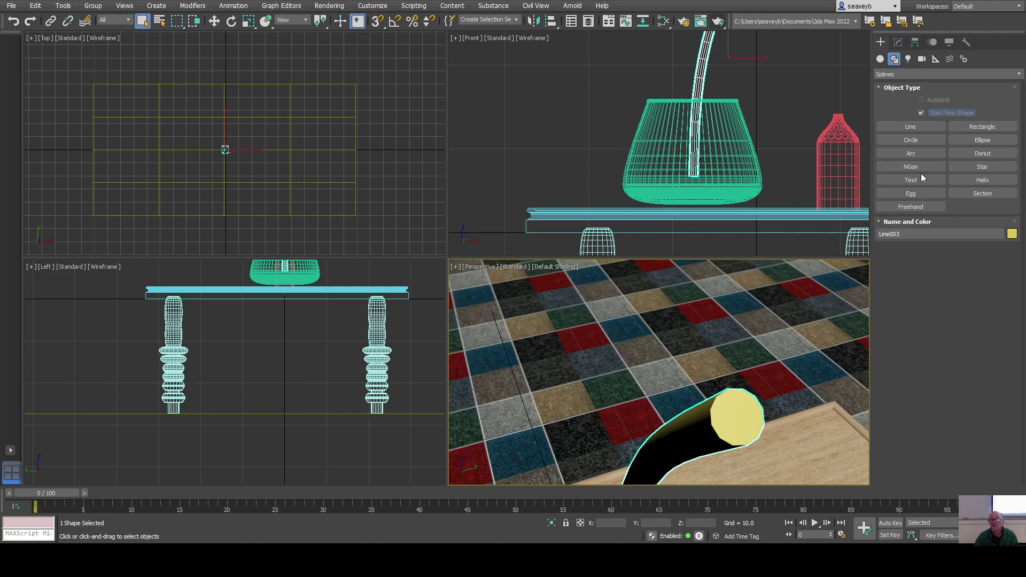
left_click(880, 59)
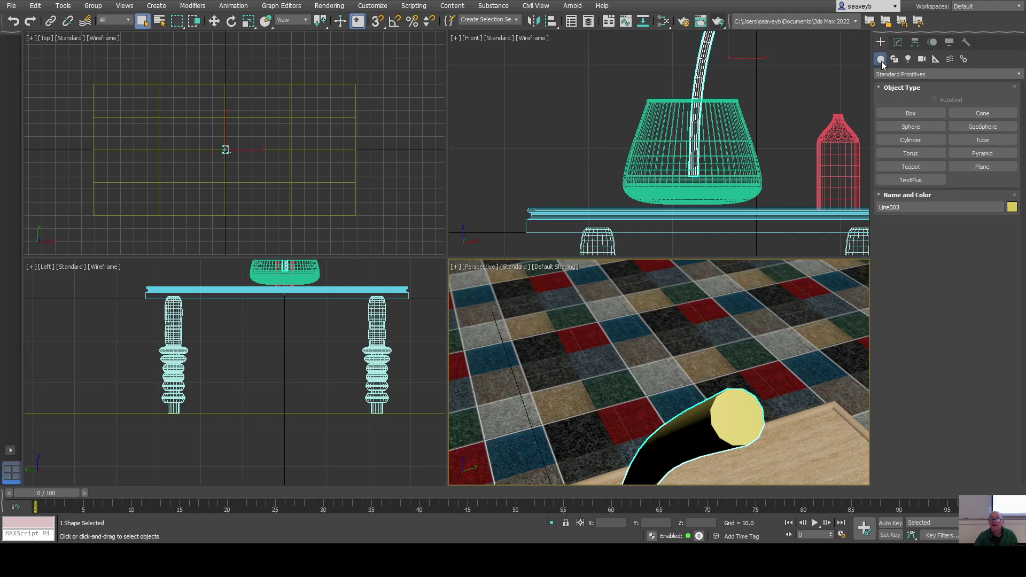
left_click(910, 126)
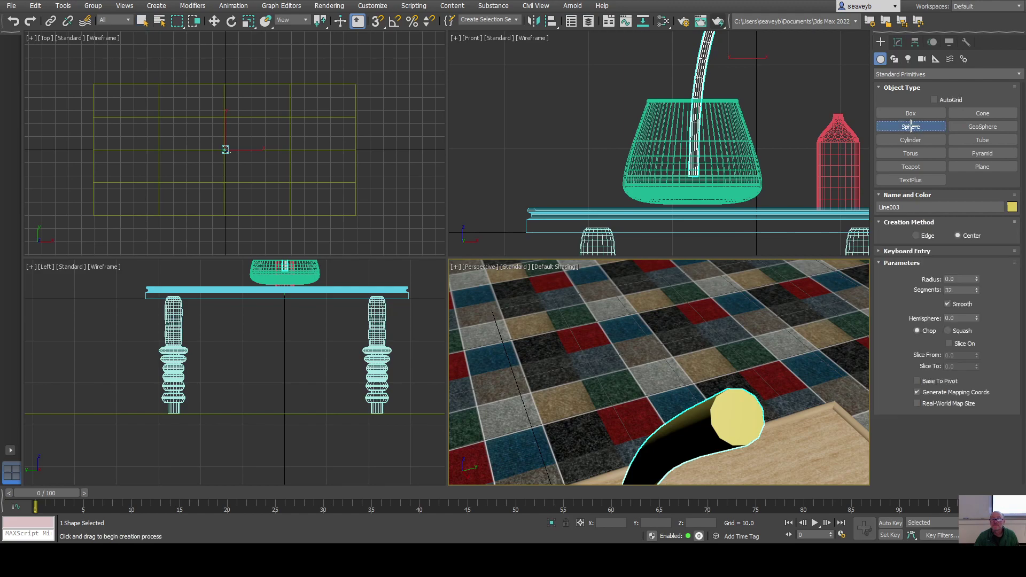
left_click(935, 100)
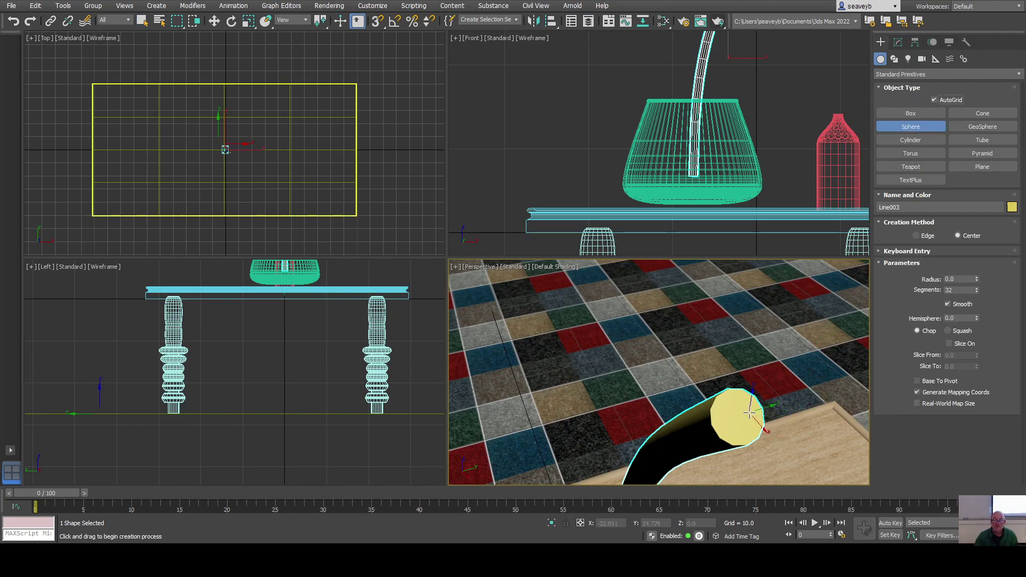
mouse_move(740, 415)
left_mouse_down()
mouse_move(842, 471)
mouse_move(741, 416)
left_mouse_up()
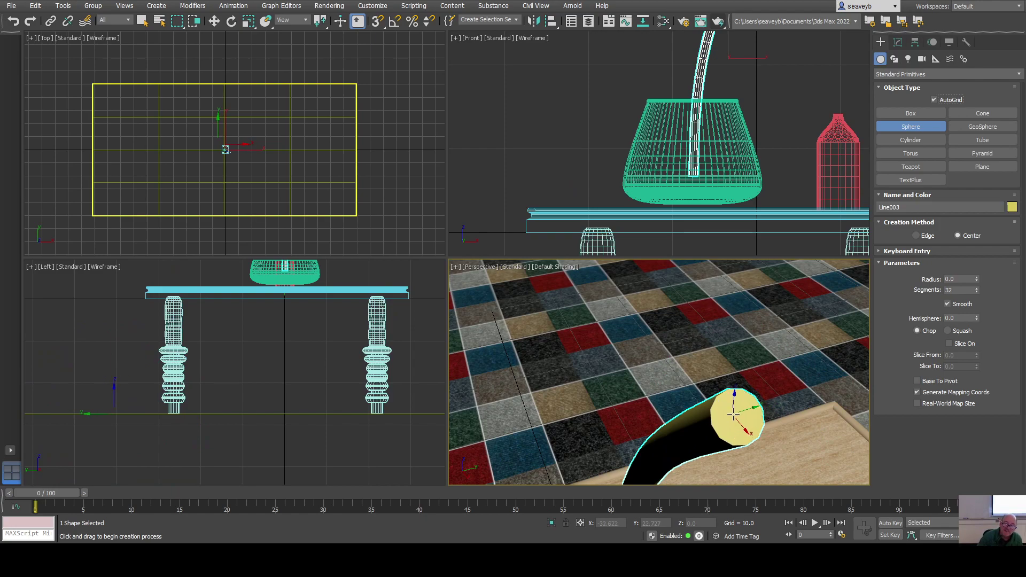
right_click(713, 425)
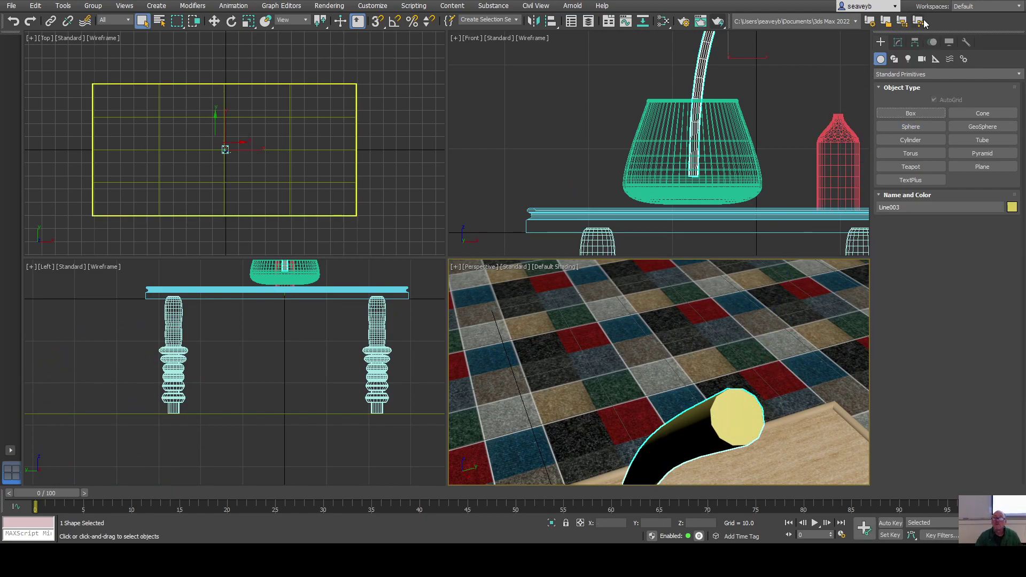
Add an Edit Poly modifier to the stem line.
left_click(898, 42)
left_click(1019, 73)
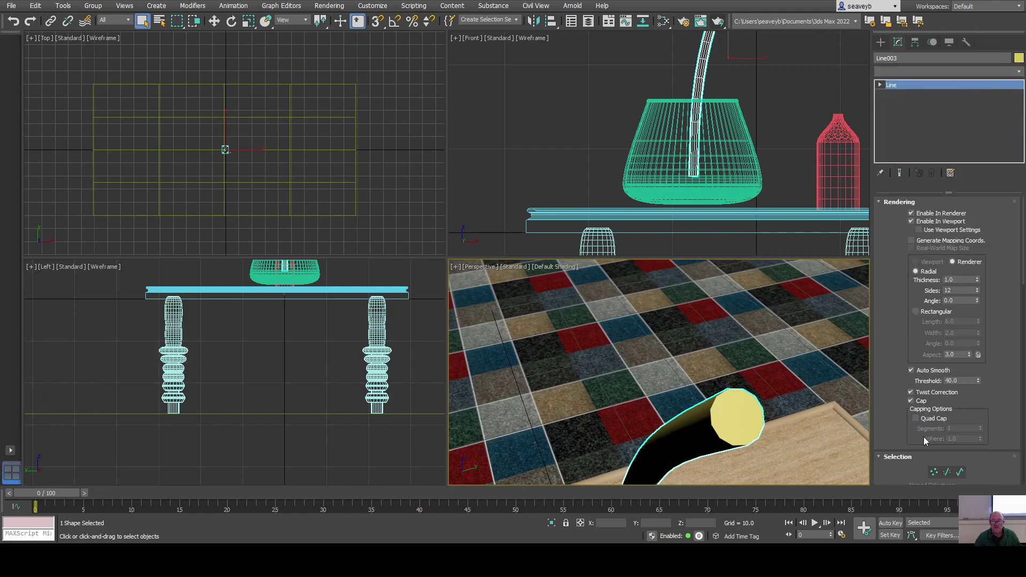
left_click(902, 463)
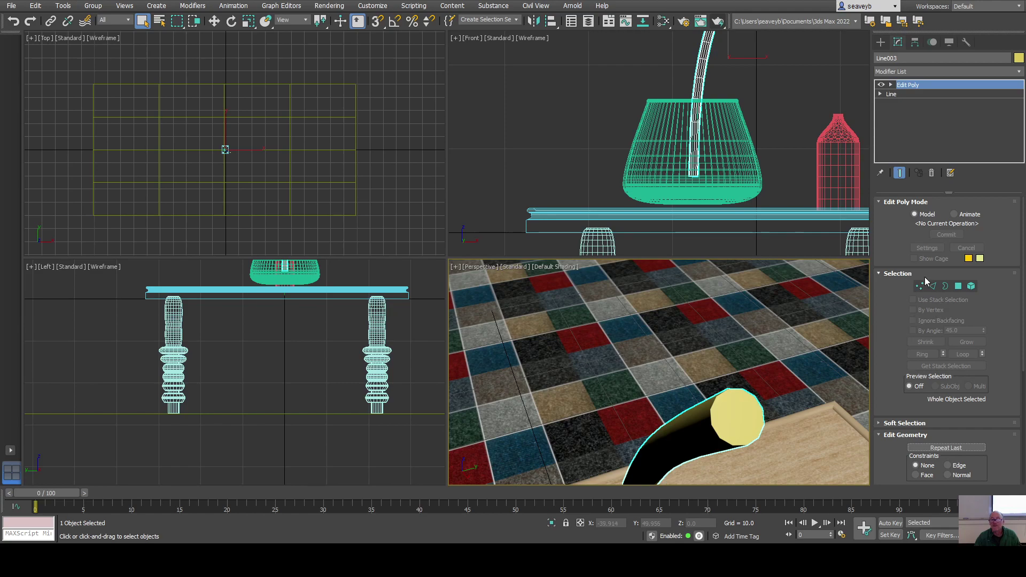
Create a sphere with a radius of about 1.19 centred on the stem's end cap, using AutoGrid.
left_click(881, 42)
left_click(912, 128)
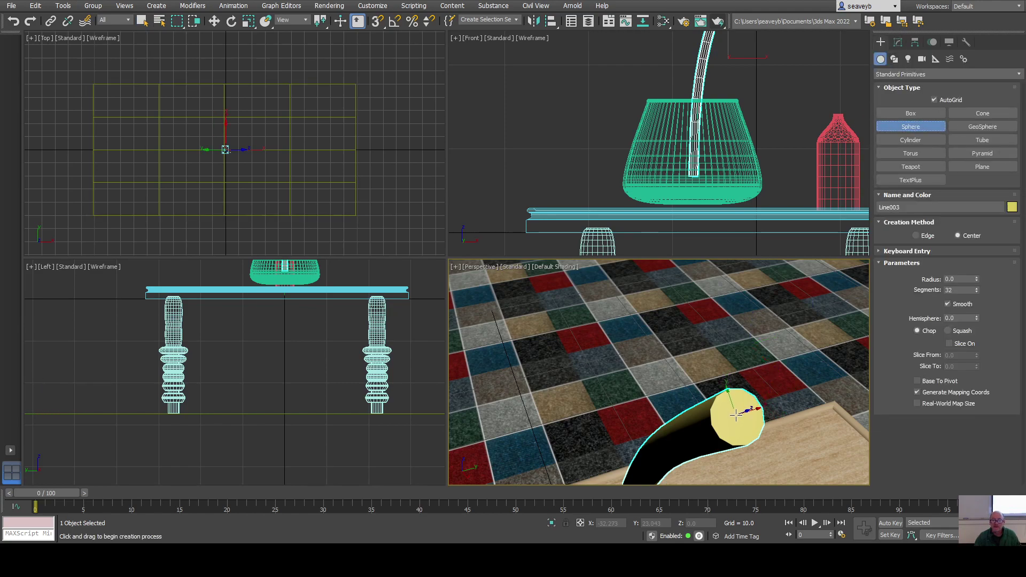
left_click_drag(740, 412, 785, 436)
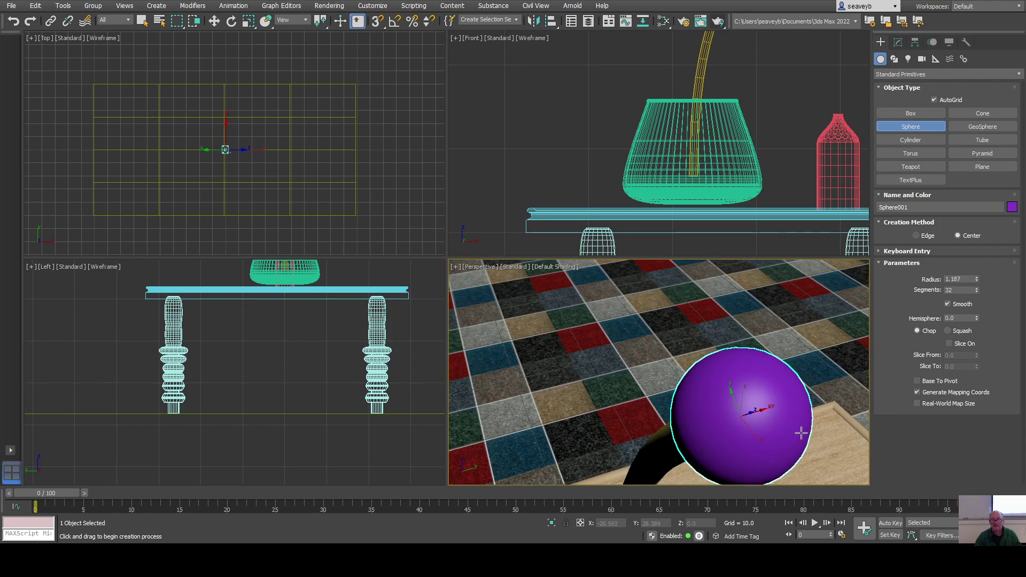
right_click(764, 422)
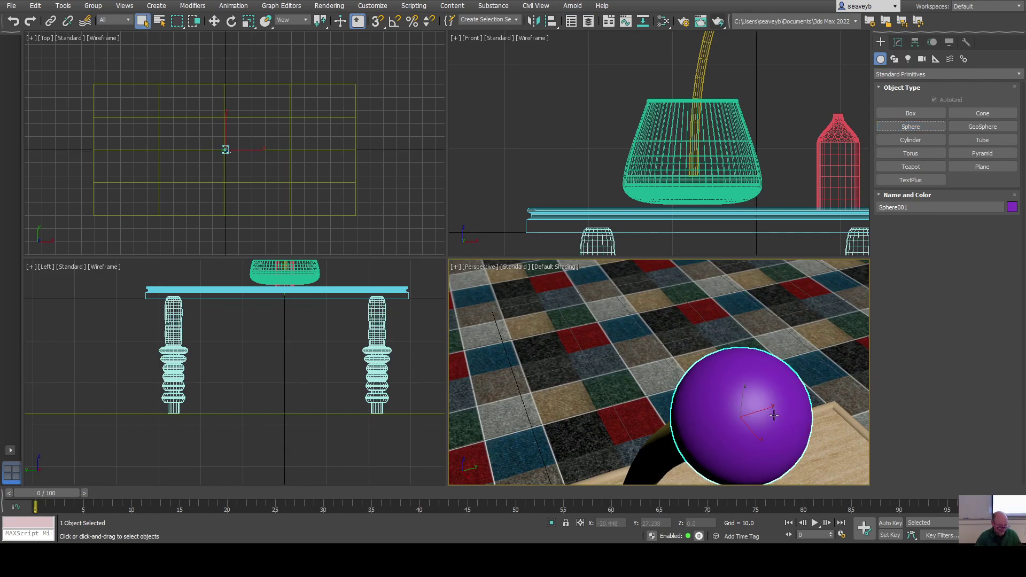
Set the Scale tool to the Local coordinate system and try squashing the sphere along its Z axis.
middle_click_drag(774, 414, 778, 417, "alt")
scroll(778, 417, "down", 10)
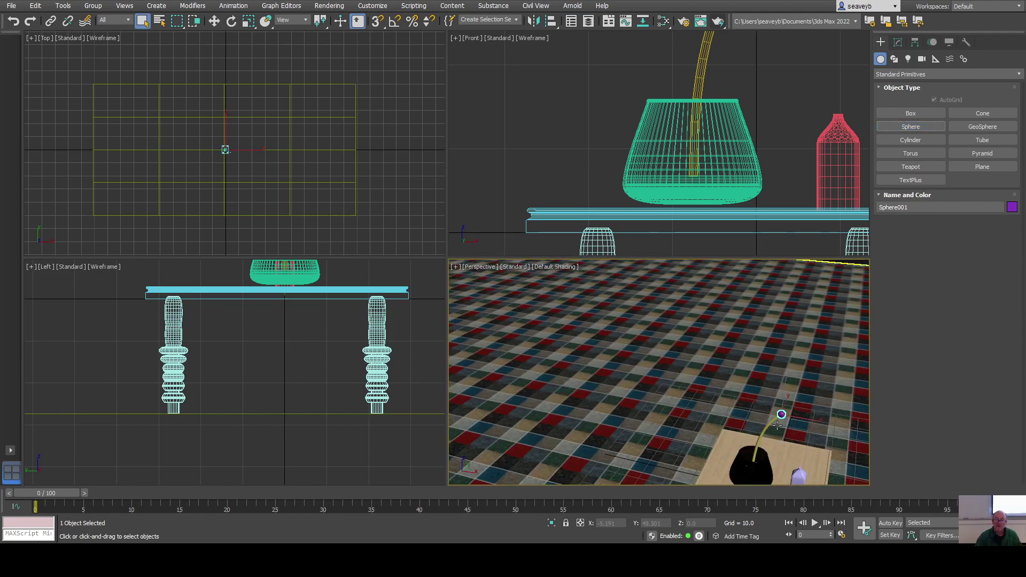
key("z")
scroll(722, 426, "down", 6)
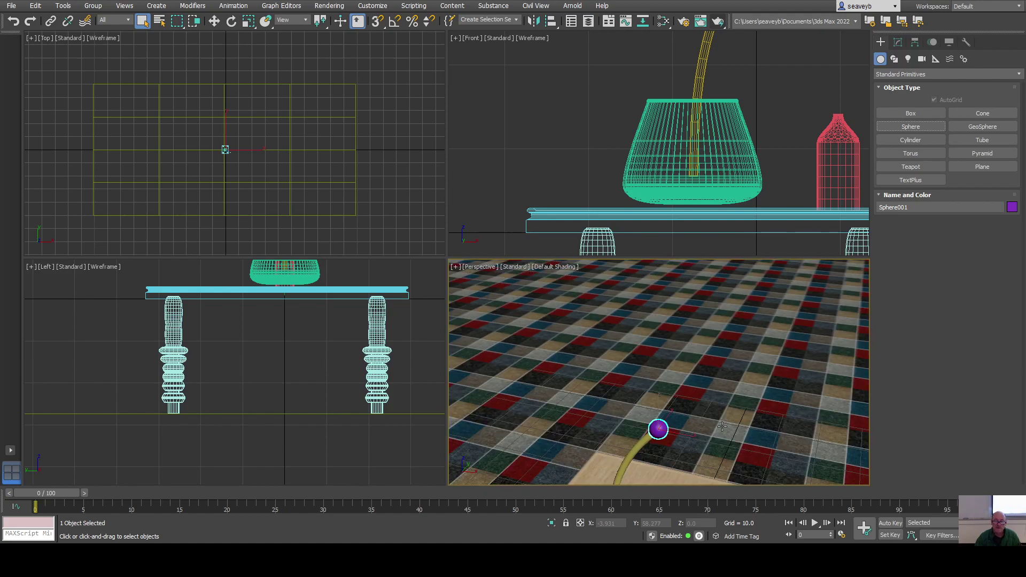
middle_click_drag(696, 439, 696, 369, "alt")
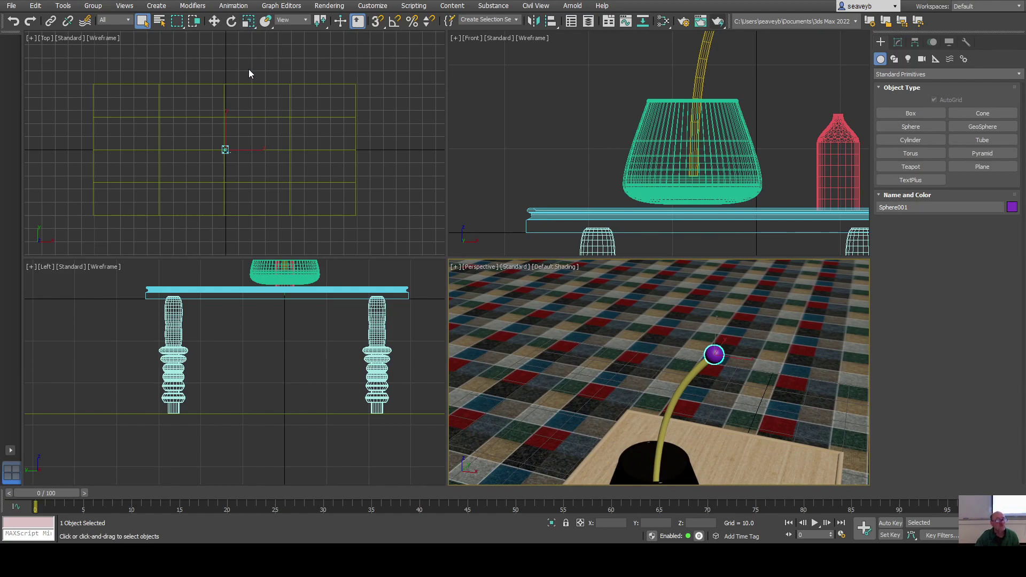
key("r")
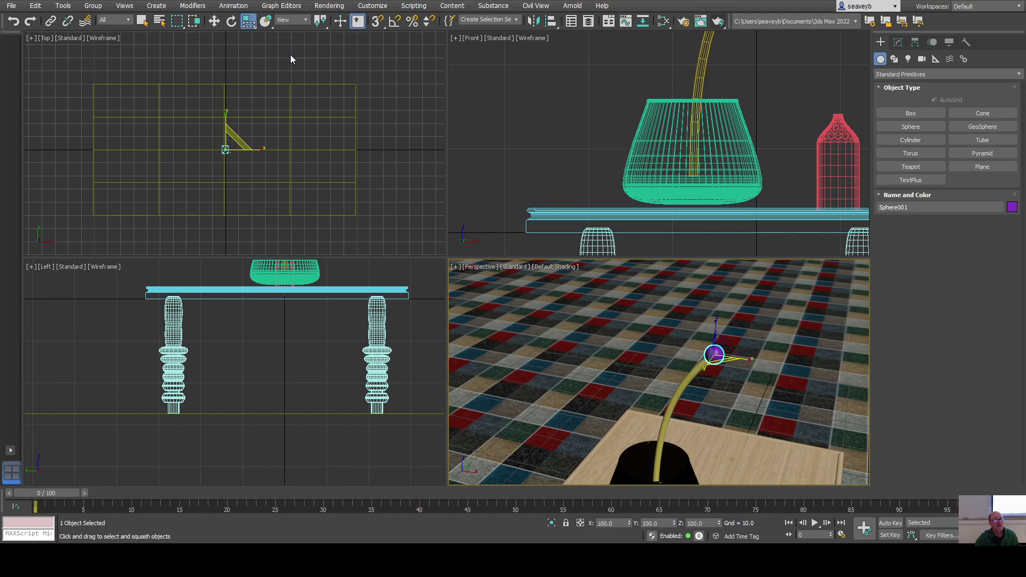
key("l")
scroll(719, 350, "up", 6)
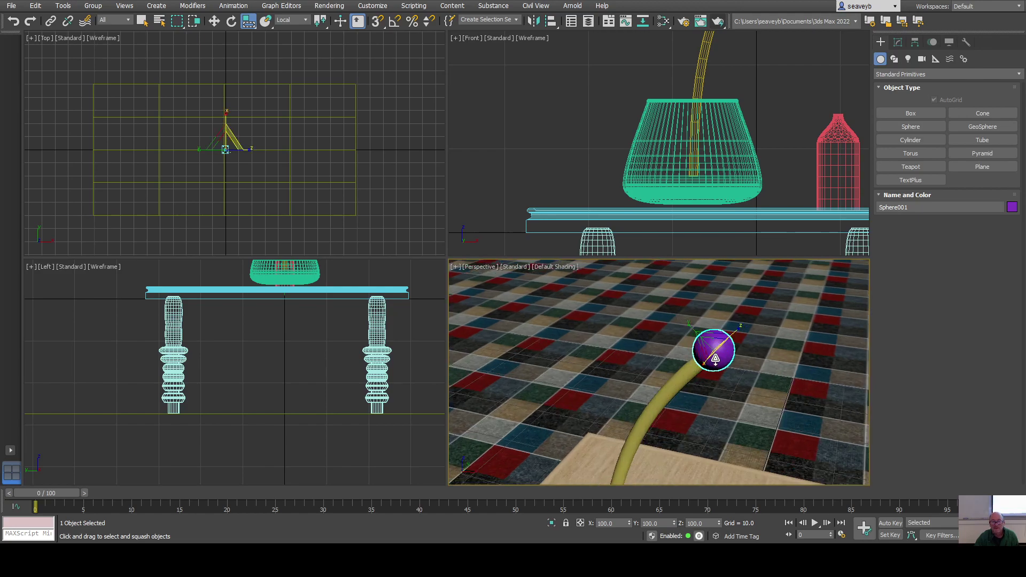
left_click_drag(739, 321, 714, 347)
right_click(714, 346)
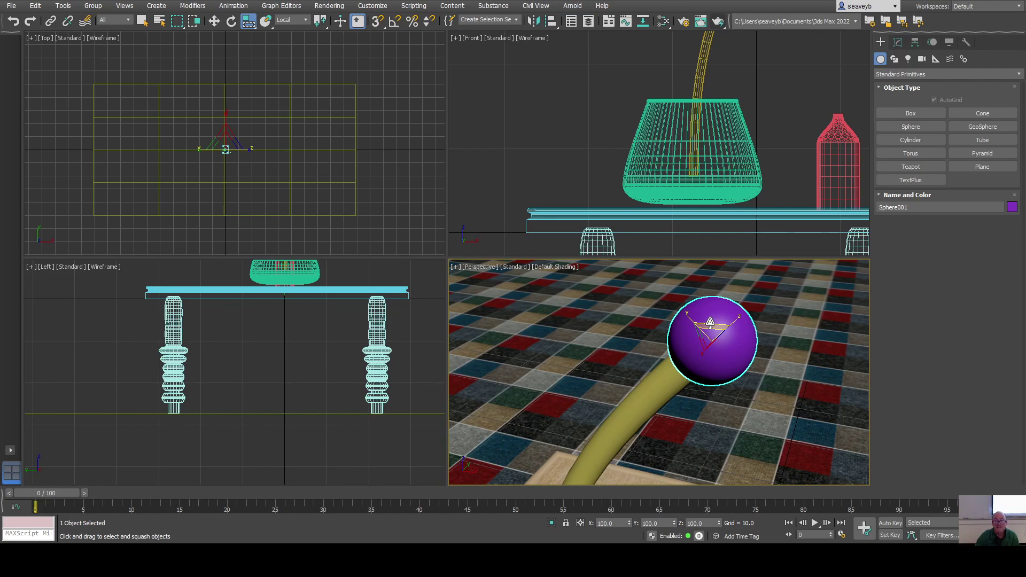
Scale the sphere into a flat disc facing along the stem, about 215% in local X and Y and 47% in Z.
left_click_drag(710, 323, 724, 338)
right_click(734, 322)
middle_click_drag(726, 381, 738, 320, "alt")
left_click_drag(736, 316, 729, 327)
middle_click_drag(771, 443, 742, 450, "alt")
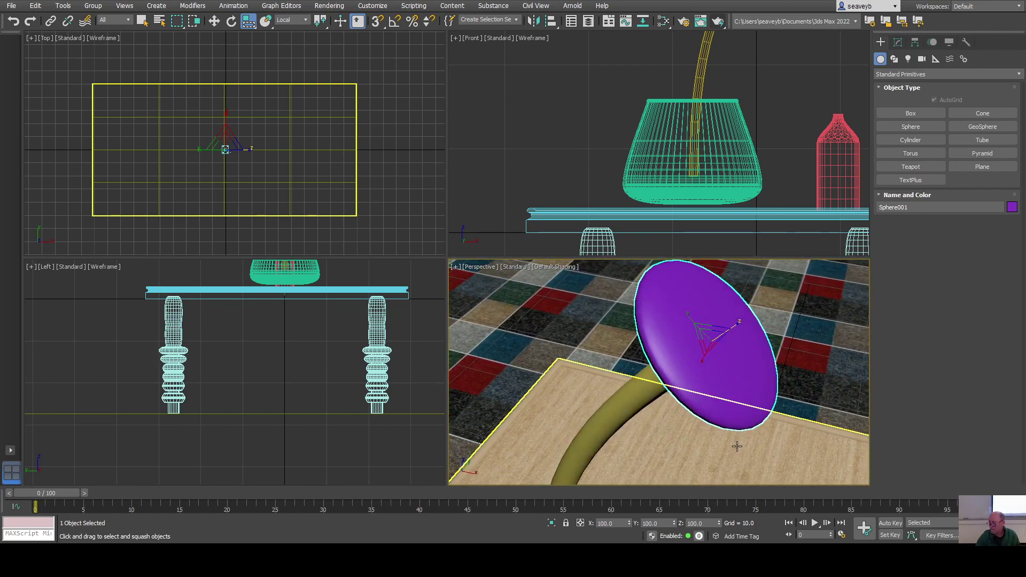
scroll(737, 446, "down", 5)
middle_click_drag(737, 446, 666, 431)
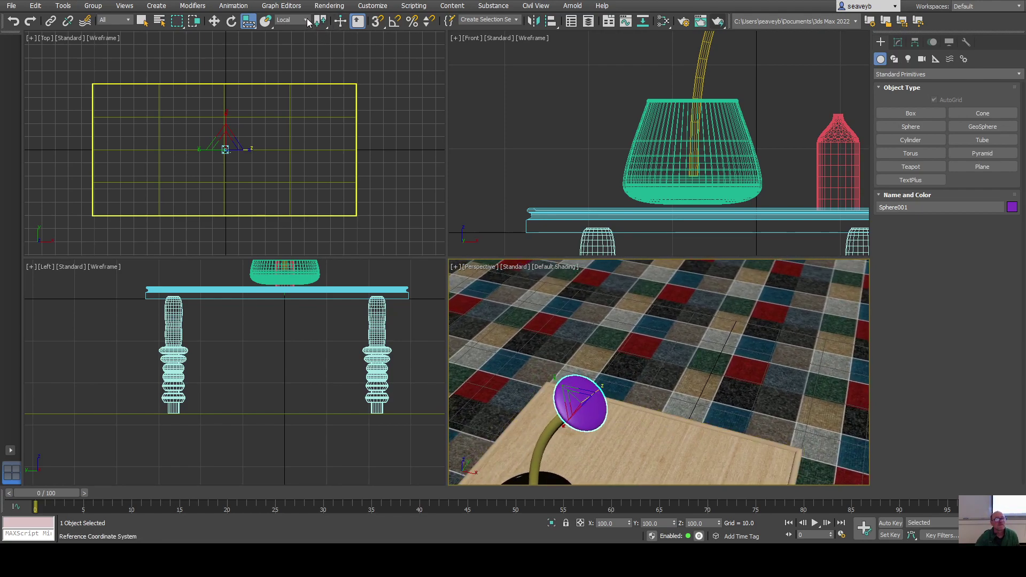
Pick the flattened sphere as the reference coordinate system and rename it eyeFlower.
left_click(290, 101)
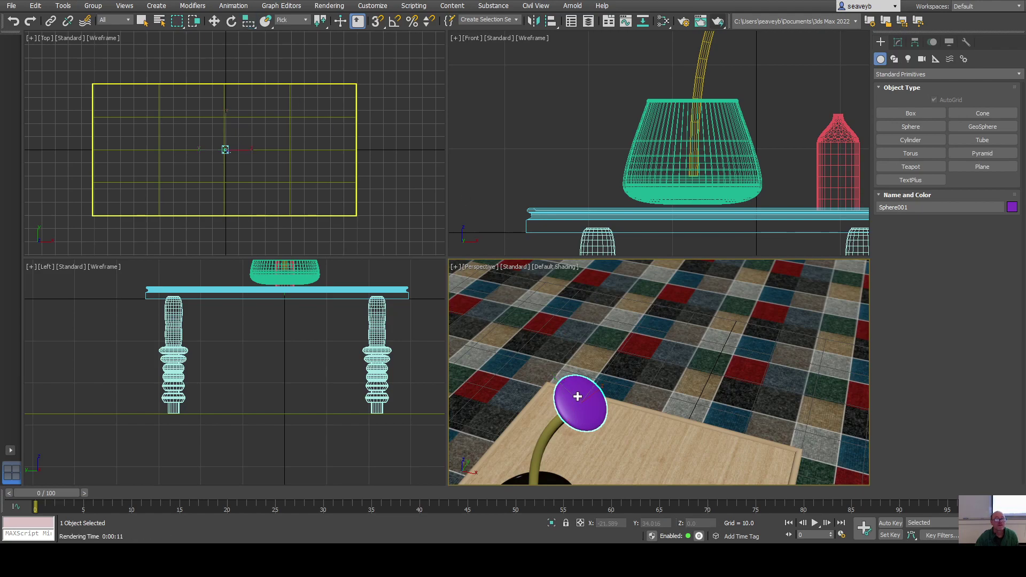
left_click(577, 397)
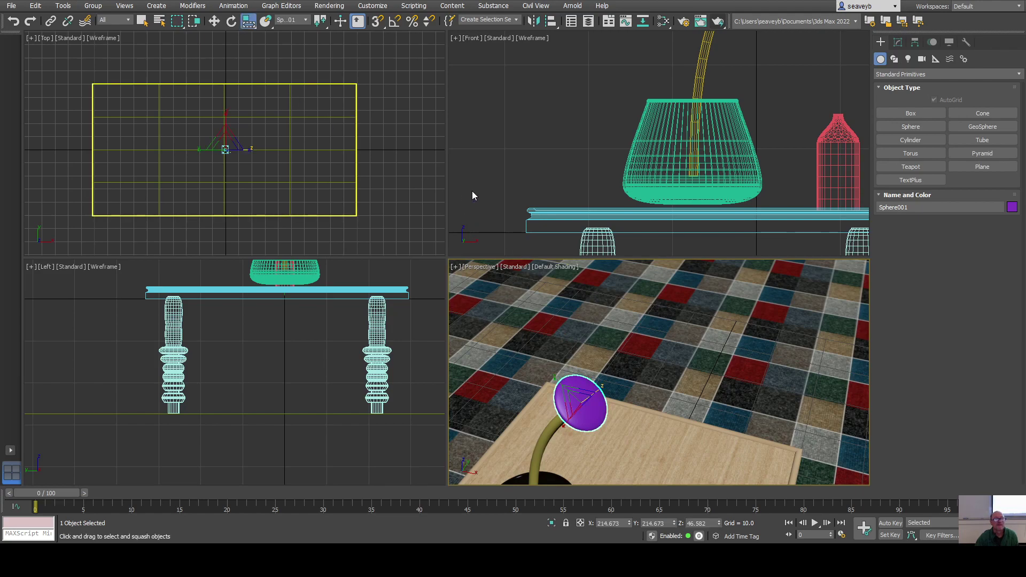
left_click(888, 208)
left_click_drag(921, 210, 869, 203)
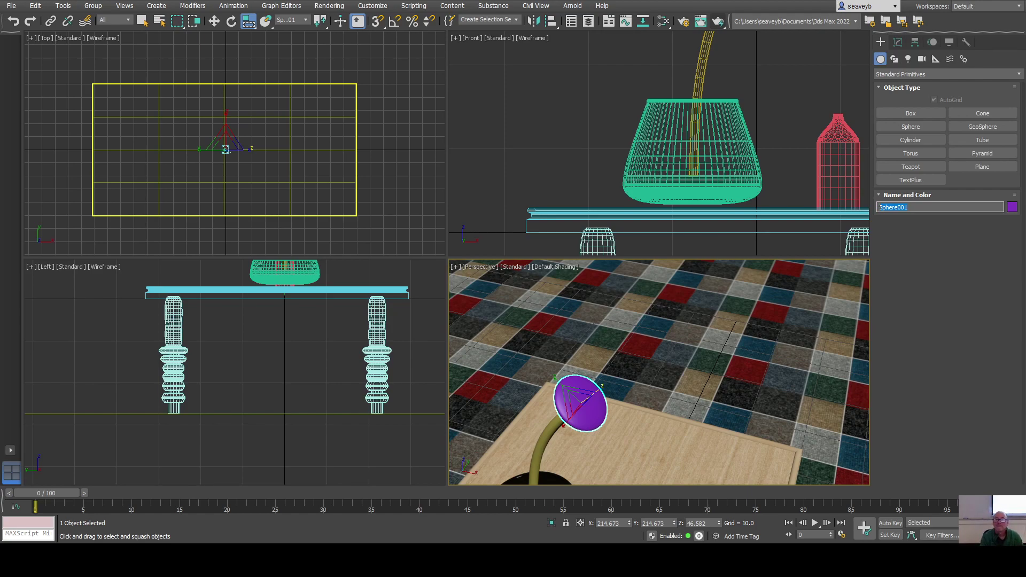
type("eyeFlower")
key("Return")
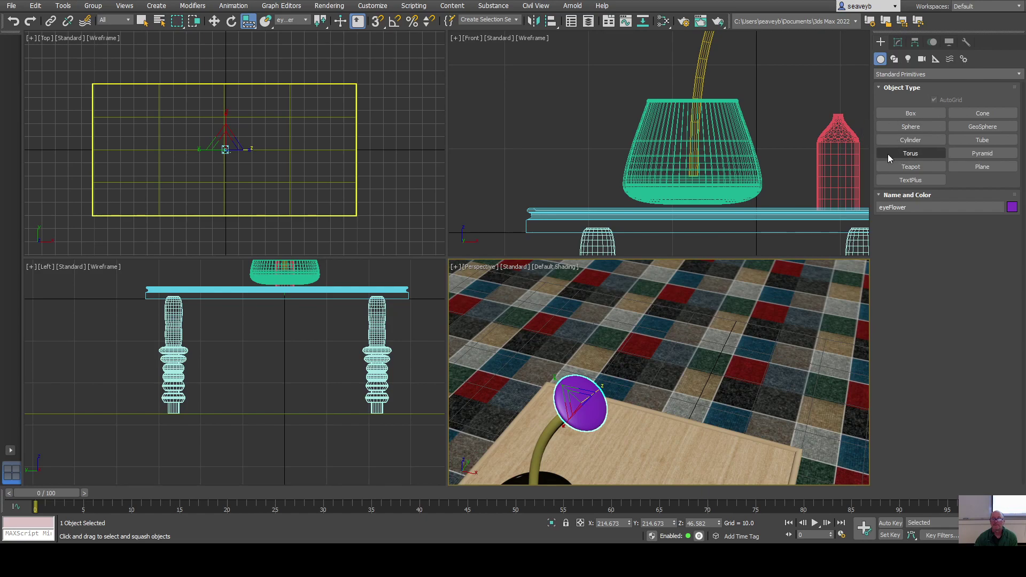
Create a plane with AutoGrid off in the top view, about 1.34 long and 3.63 wide, between the vase and bottle.
left_click(967, 166)
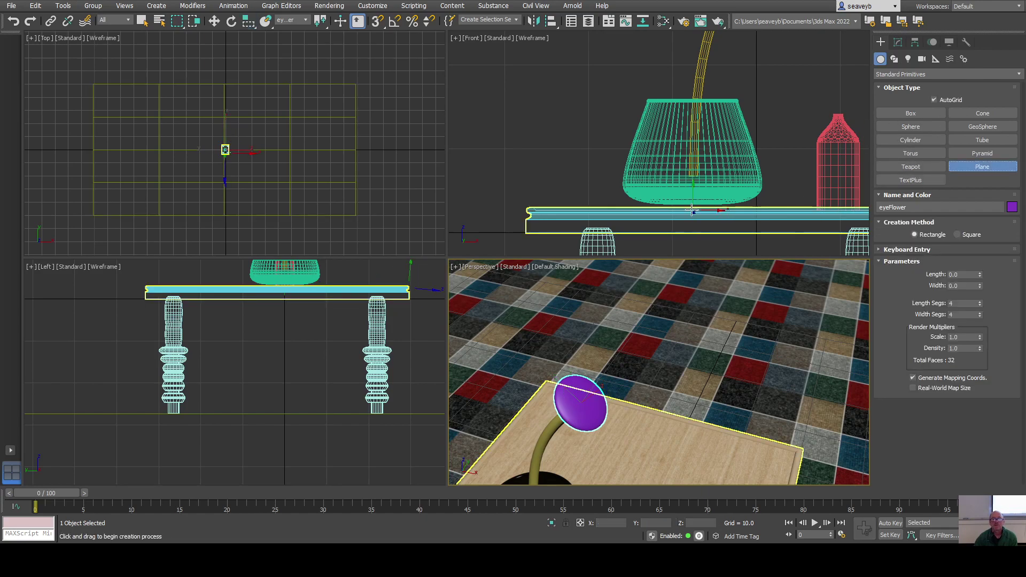
left_click(934, 99)
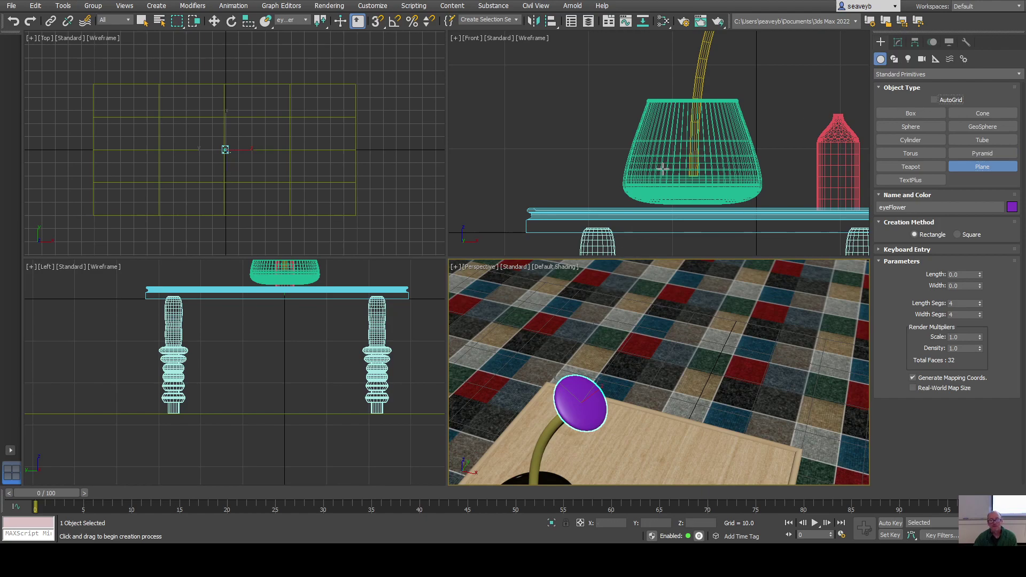
middle_click_drag(696, 127, 652, 152)
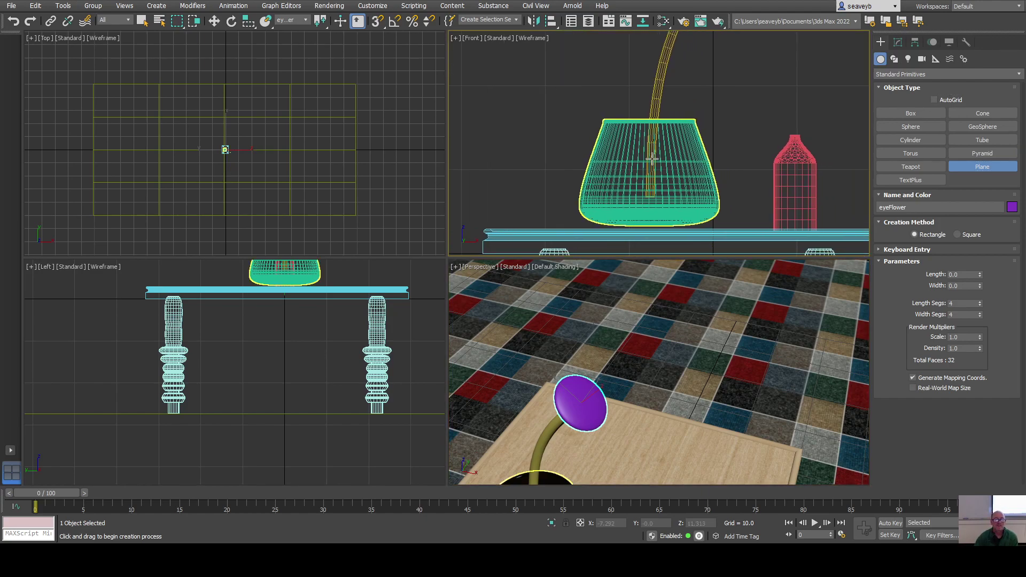
scroll(227, 151, "down", 5)
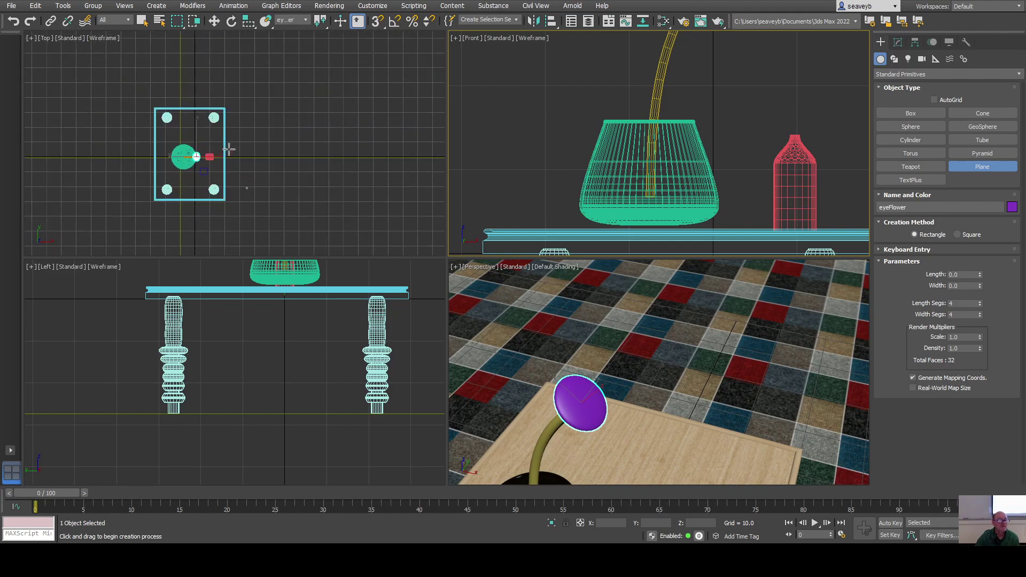
scroll(189, 162, "up", 8)
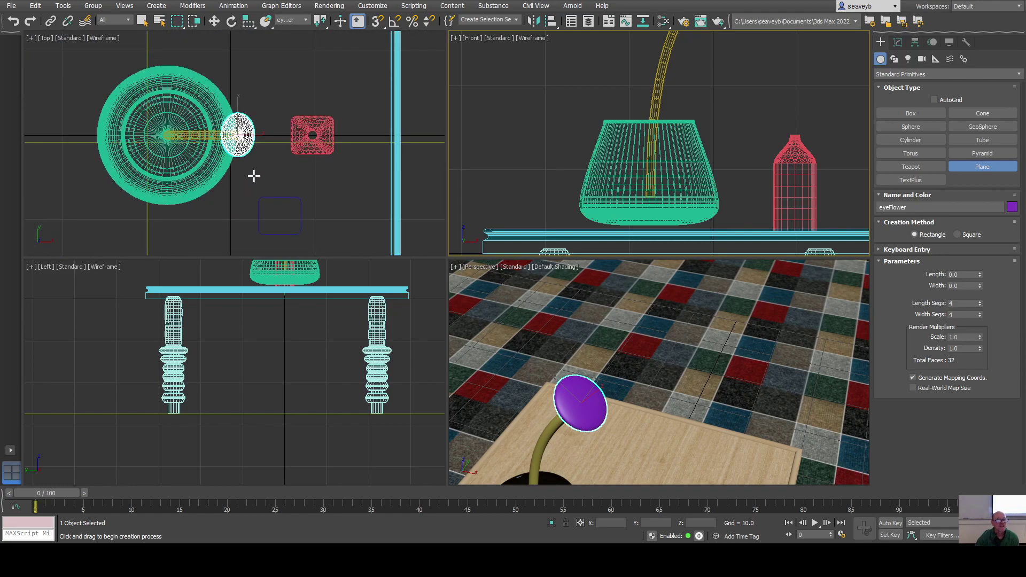
middle_click_drag(259, 149, 252, 200)
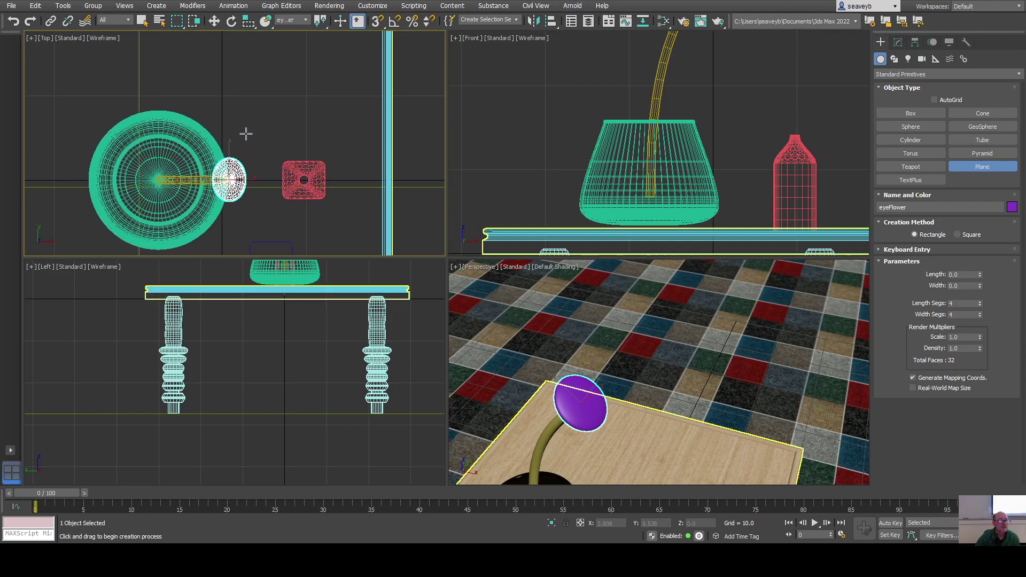
left_click_drag(245, 133, 276, 145)
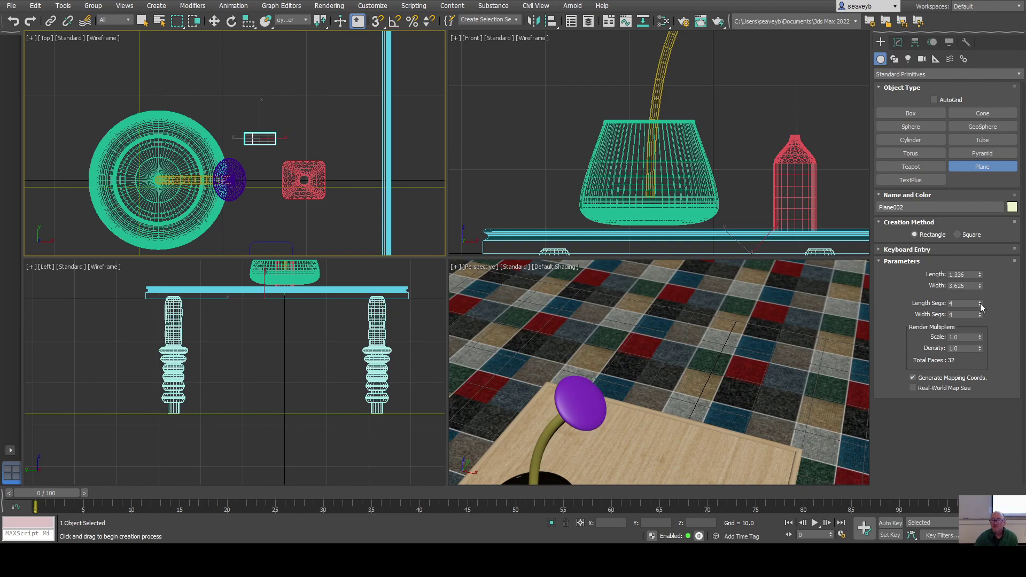
Set the new plane's length segments to 8 and width segments to 19.
mouse_move(981, 303)
left_mouse_down()
mouse_move(982, 320)
mouse_move(980, 308)
left_mouse_up()
left_click(980, 313)
left_click(981, 314)
left_click(980, 313)
left_click(981, 313)
left_click(981, 301)
left_click_drag(980, 314, 979, 309)
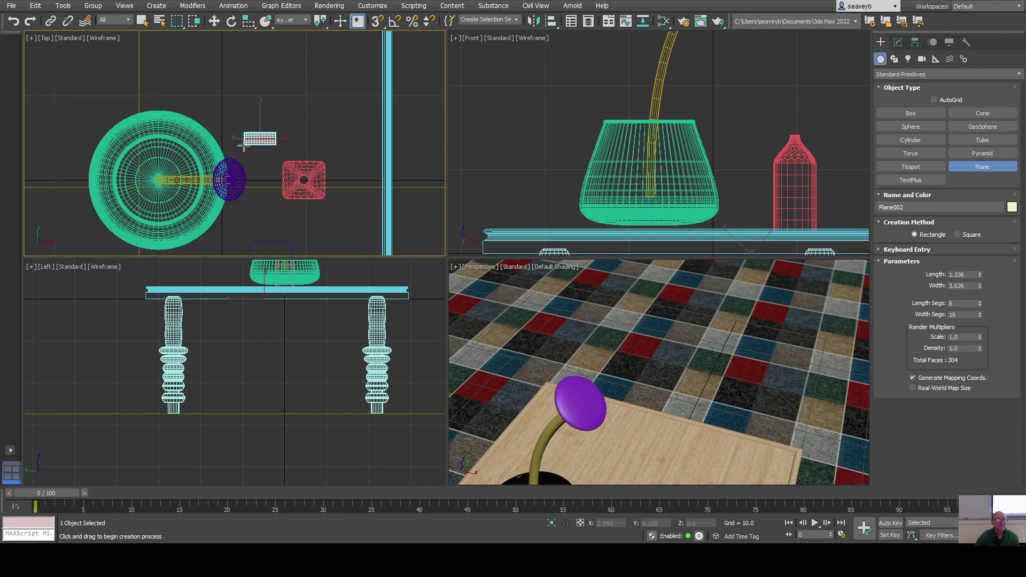
Raise the small petal plane by about 3.13 units in the front view so it sits above the tabletop.
key("r")
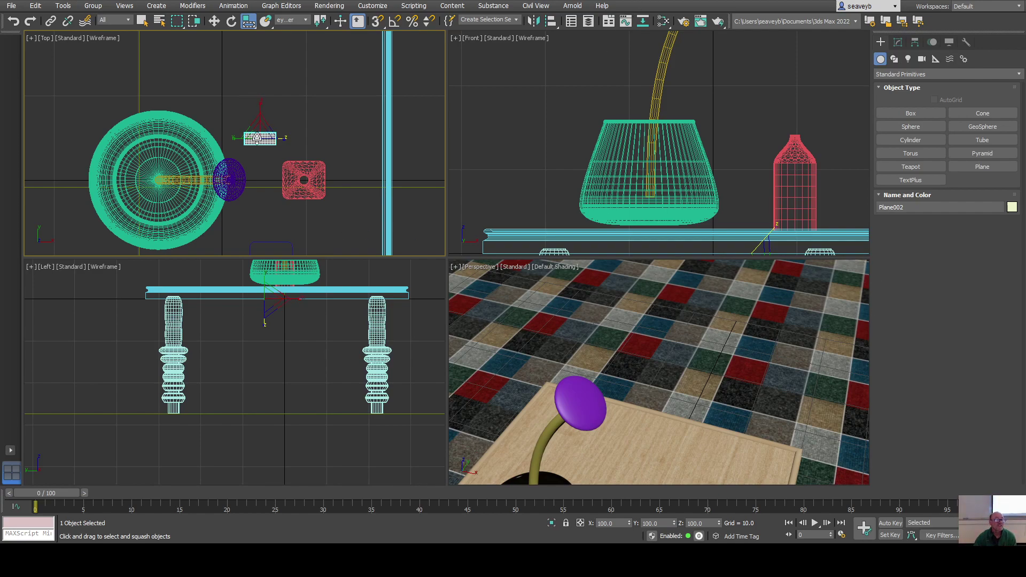
right_click(495, 242)
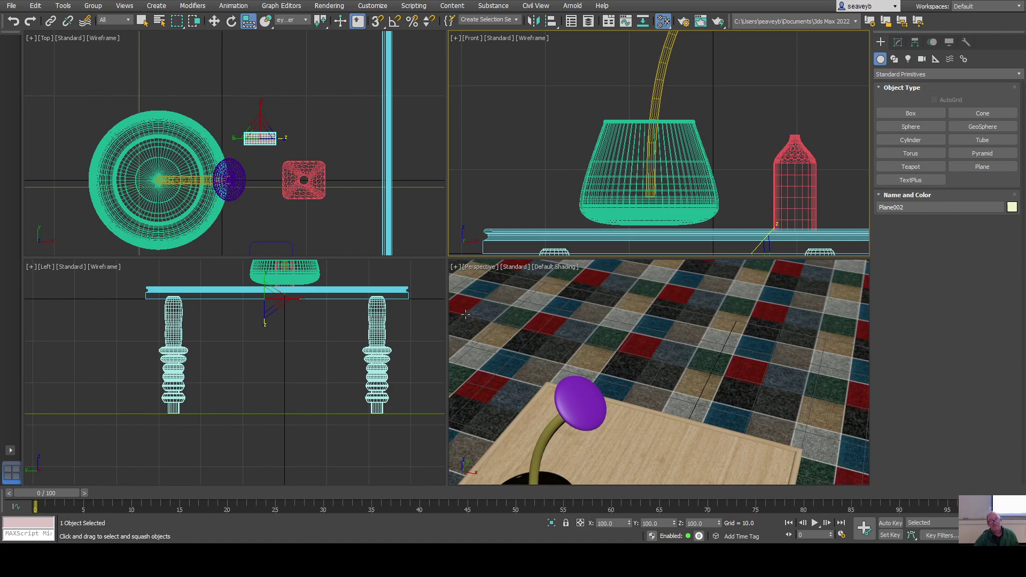
middle_click_drag(545, 415, 710, 364)
scroll(711, 363, "down", 10)
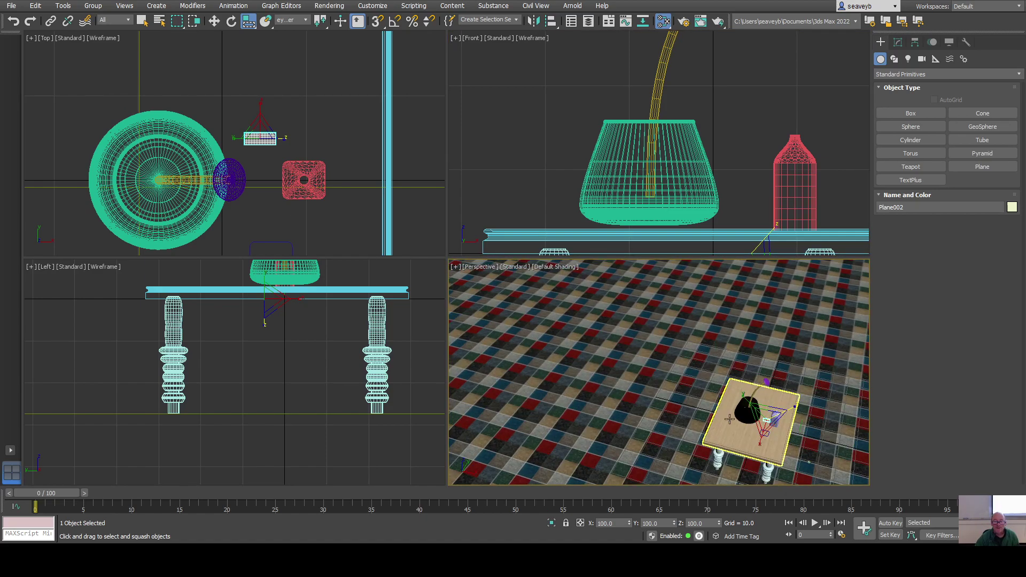
middle_click_drag(727, 449, 579, 438)
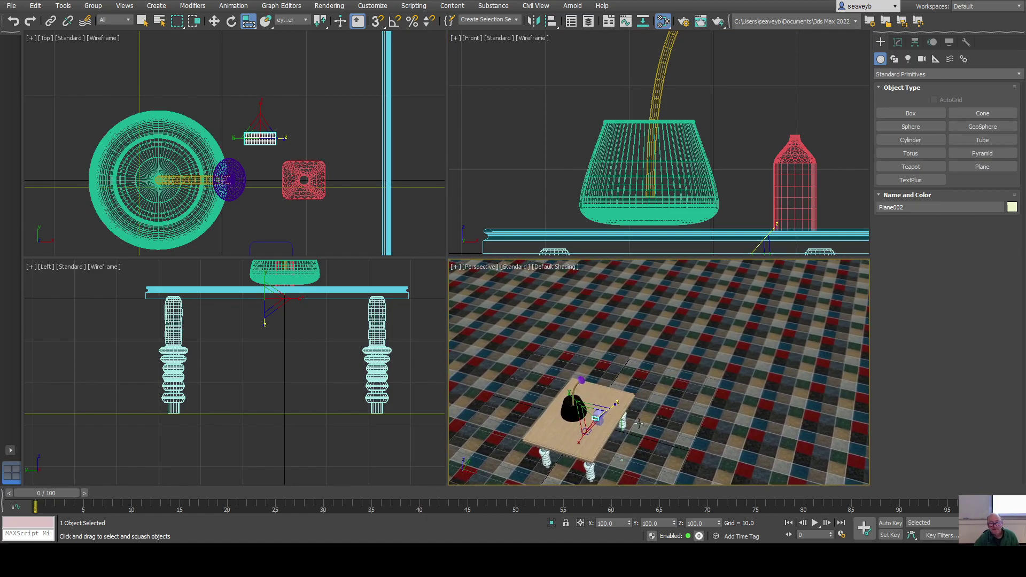
left_click(579, 439)
scroll(579, 438, "up", 3)
scroll(579, 438, "up", 6)
middle_click_drag(630, 417, 920, 442, "alt")
scroll(639, 413, "up", 3)
scroll(639, 413, "up", 8)
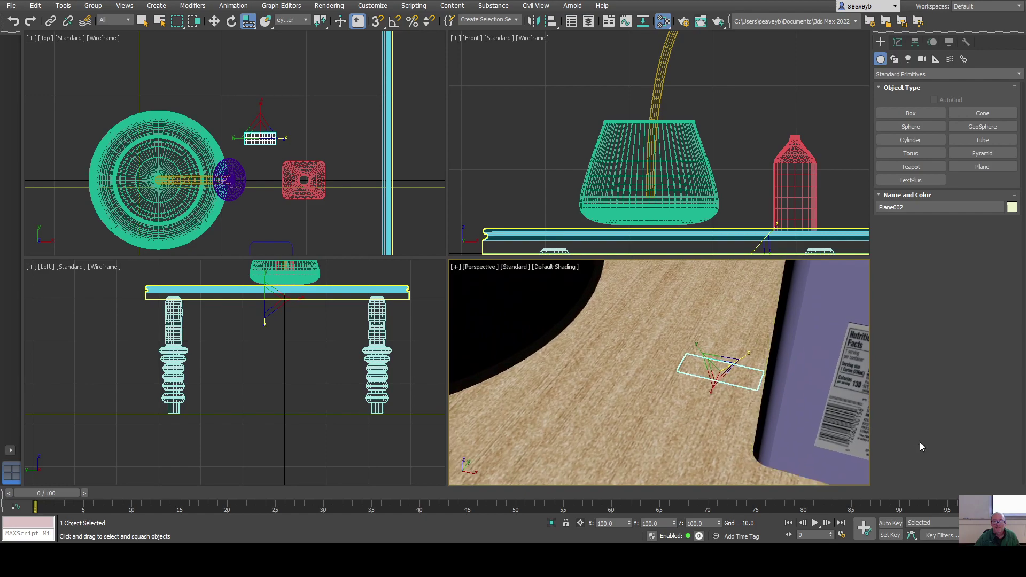
middle_click_drag(749, 246, 690, 161)
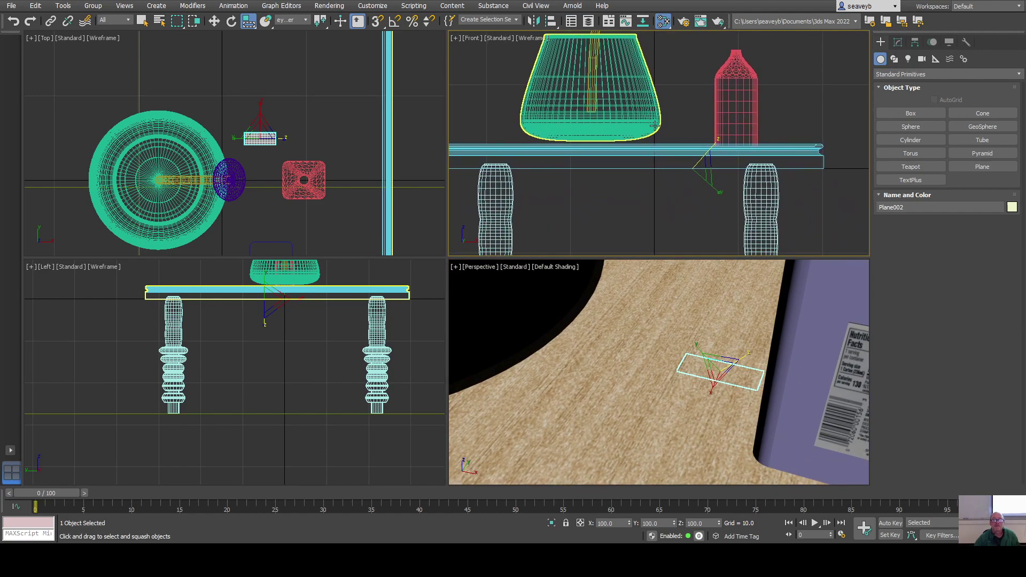
key("w")
left_click_drag(692, 143, 691, 117)
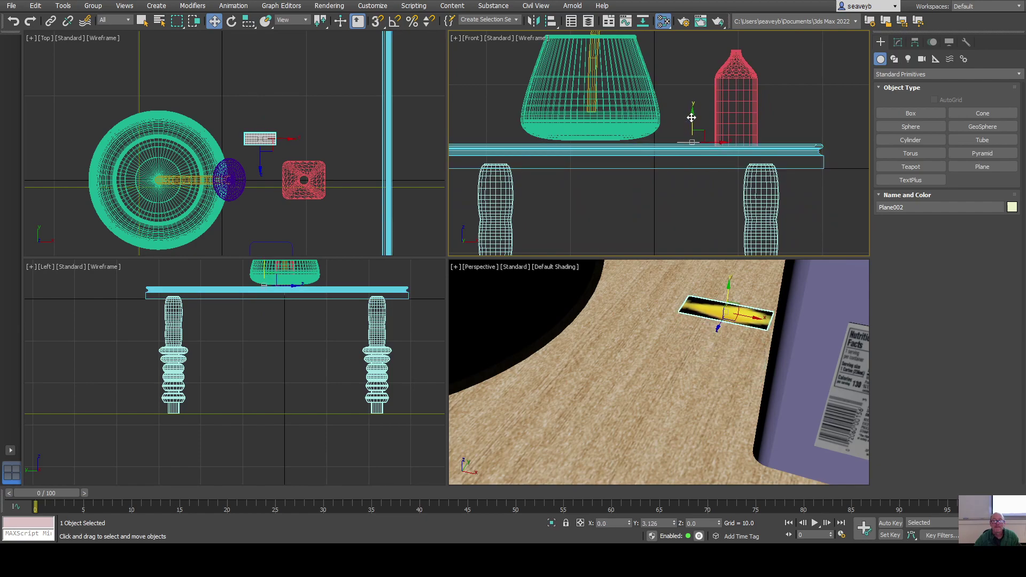
Render a close-up perspective view of the petal plane on the table to check its transparency.
middle_click_drag(724, 386, 694, 395, "alt")
left_click(719, 24)
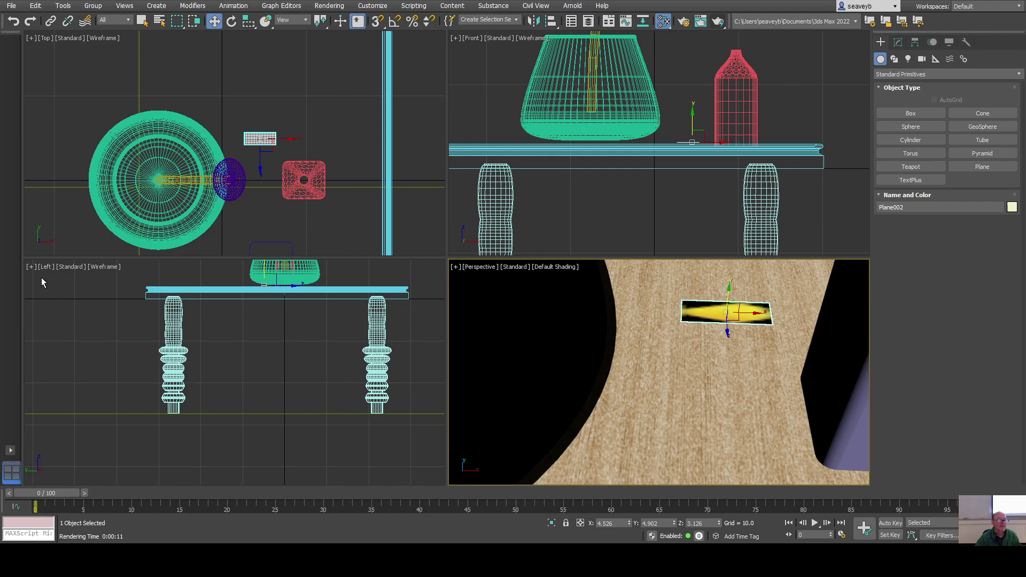
left_click(745, 315)
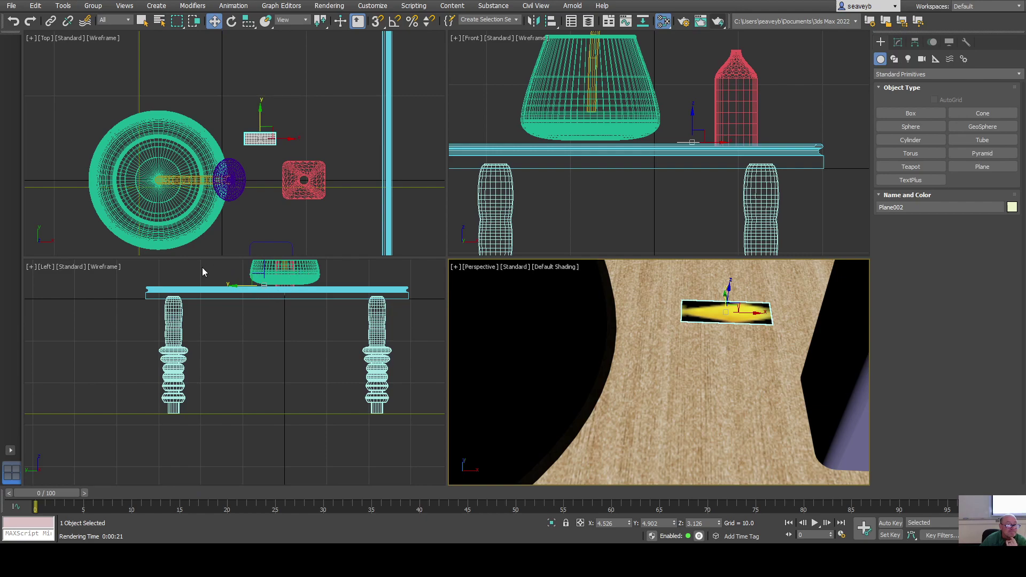
left_click(718, 21)
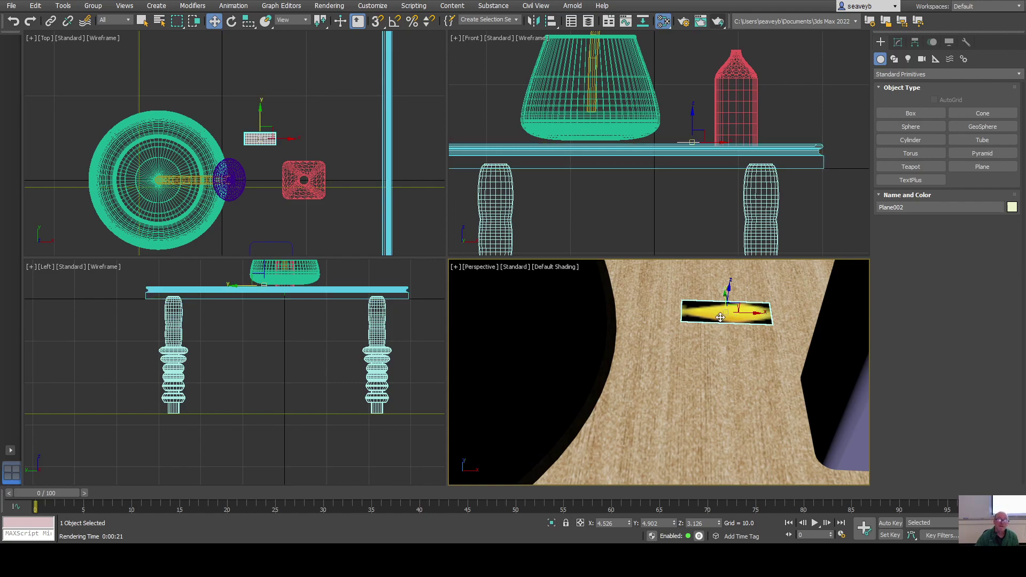
Align the petal plane's position and orientation to the purple flower disc at the end of the stem.
scroll(719, 319, "down", 8)
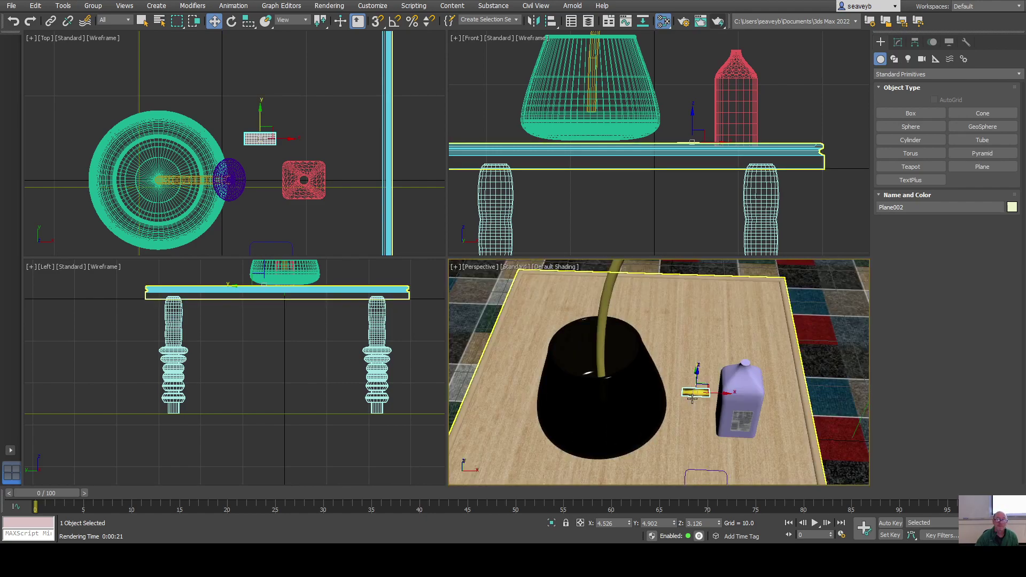
middle_click_drag(679, 351, 654, 378)
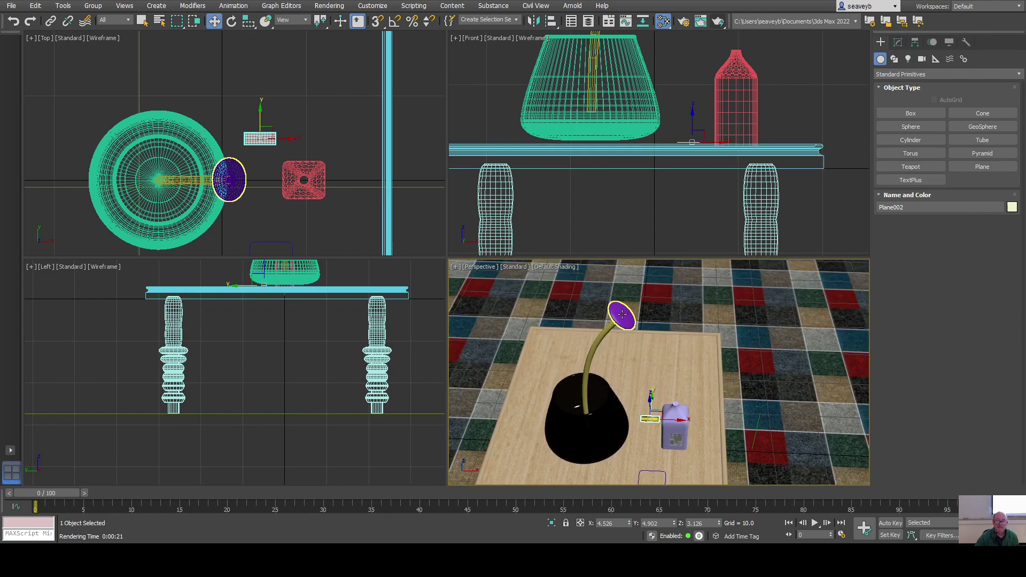
left_click(552, 21)
left_click(623, 319)
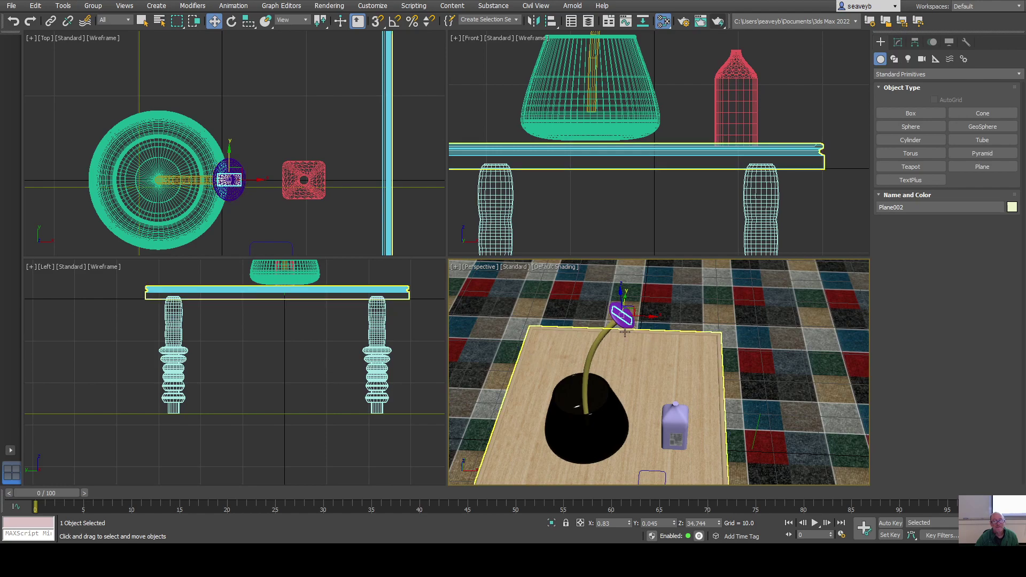
Set the Move tool to Local coordinates and change the perspective view to orthographic, framed closely on the flower head.
left_click(293, 56)
scroll(628, 321, "up", 8)
middle_click_drag(628, 321, 587, 357)
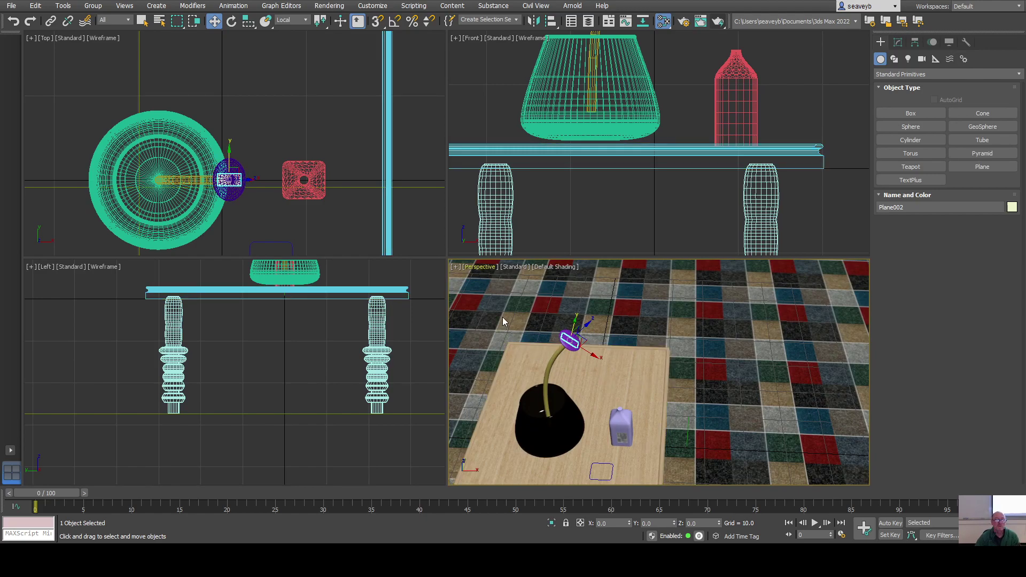
key("u")
scroll(597, 351, "up", 8)
scroll(597, 351, "up", 4)
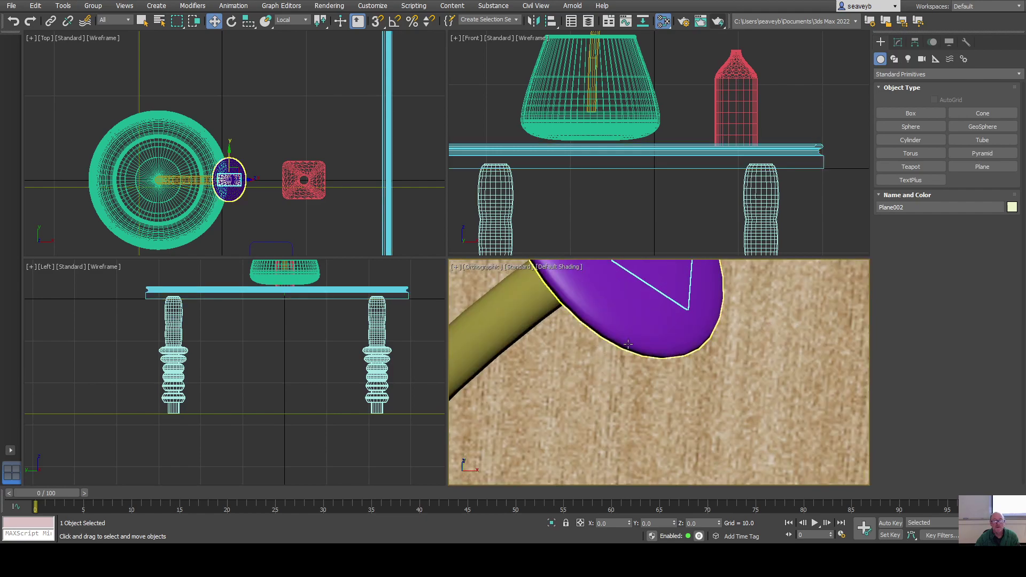
Move the petal plane along its local X axis until its inner end meets the purple disc's edge.
middle_click_drag(614, 323, 613, 371)
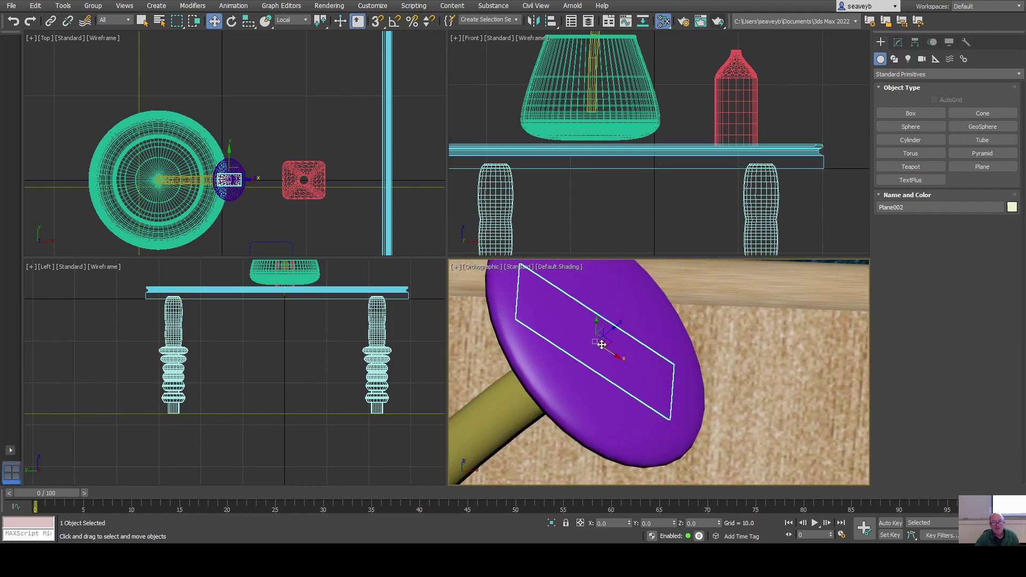
left_click_drag(618, 354, 370, 286)
middle_click_drag(644, 363, 739, 462)
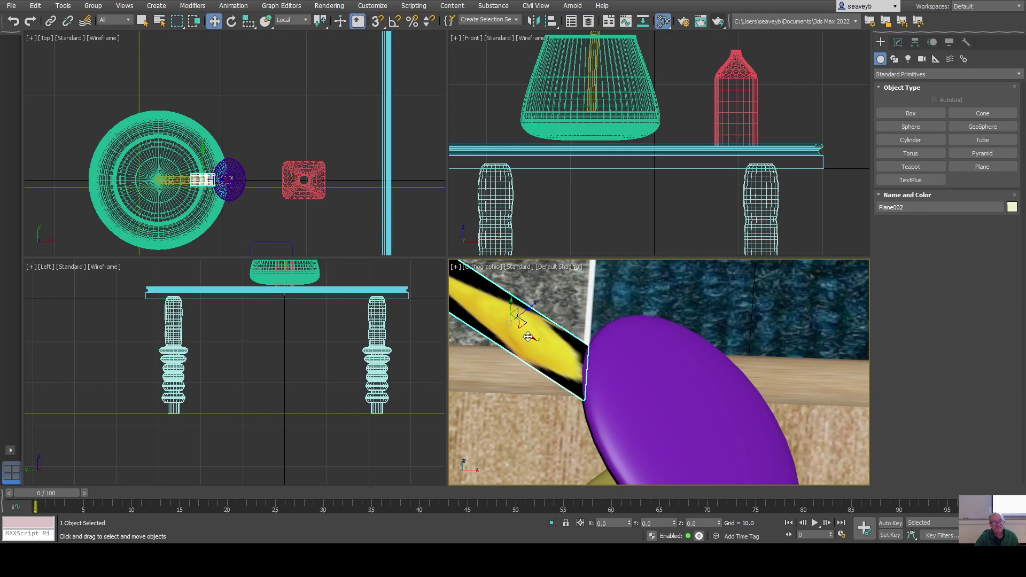
mouse_move(532, 336)
left_mouse_down()
mouse_move(540, 340)
mouse_move(529, 335)
left_mouse_up()
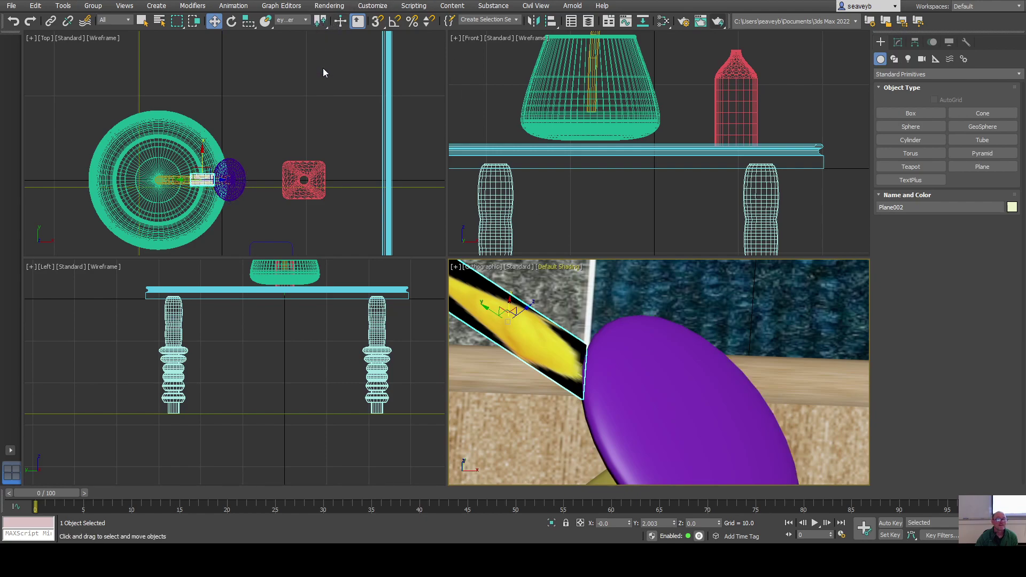
Use the purple disc as the reference coordinate system for moving and rotating the petal, with the rotation centered on the disc.
left_click(666, 345)
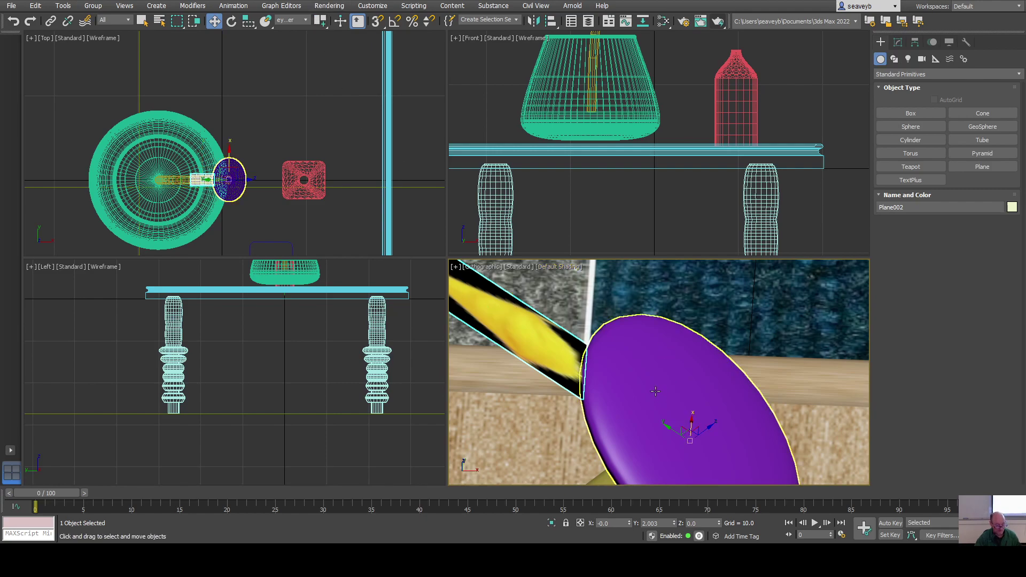
key("e")
key("Page_Up")
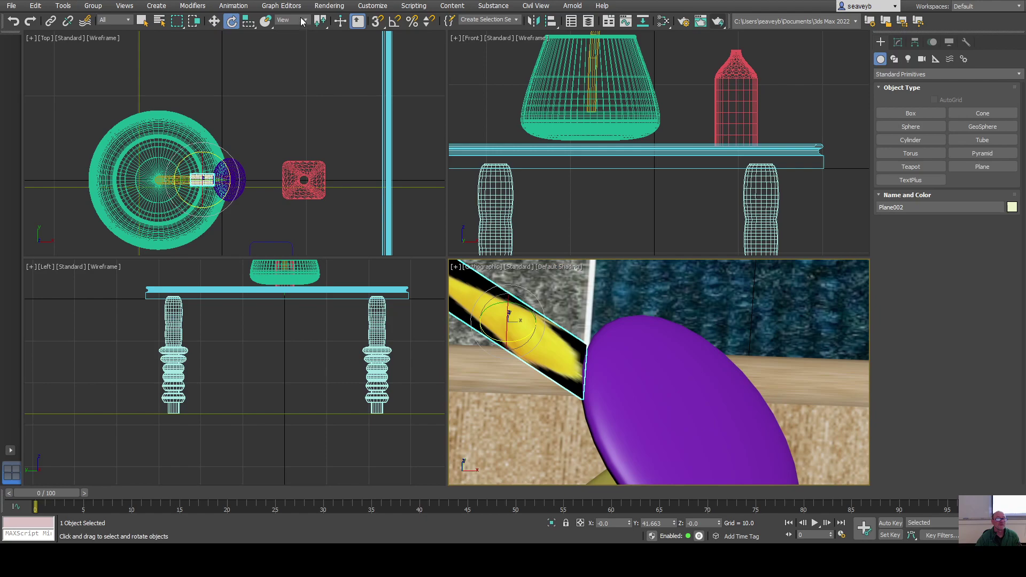
left_click(293, 109)
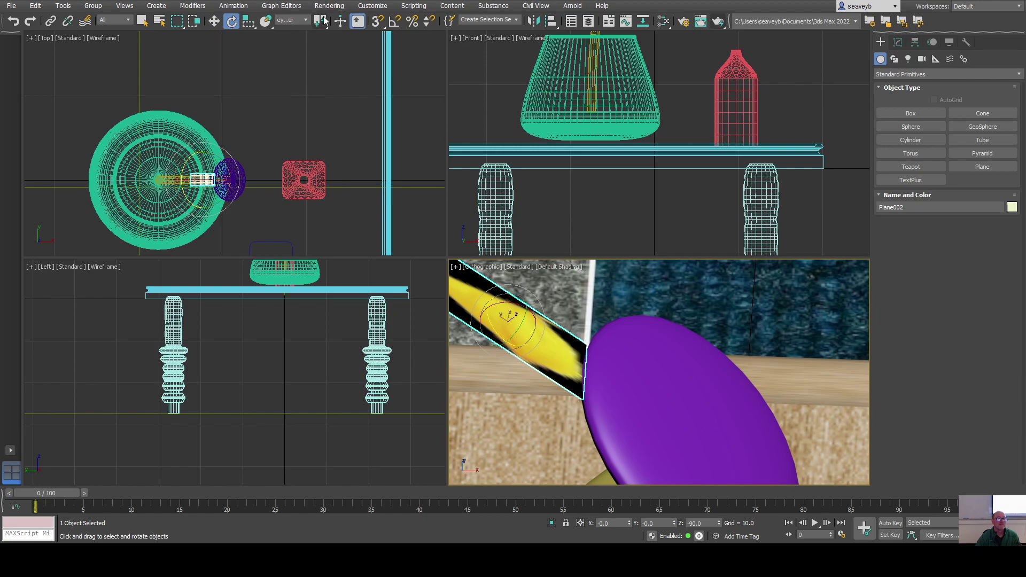
left_click_drag(320, 21, 322, 69)
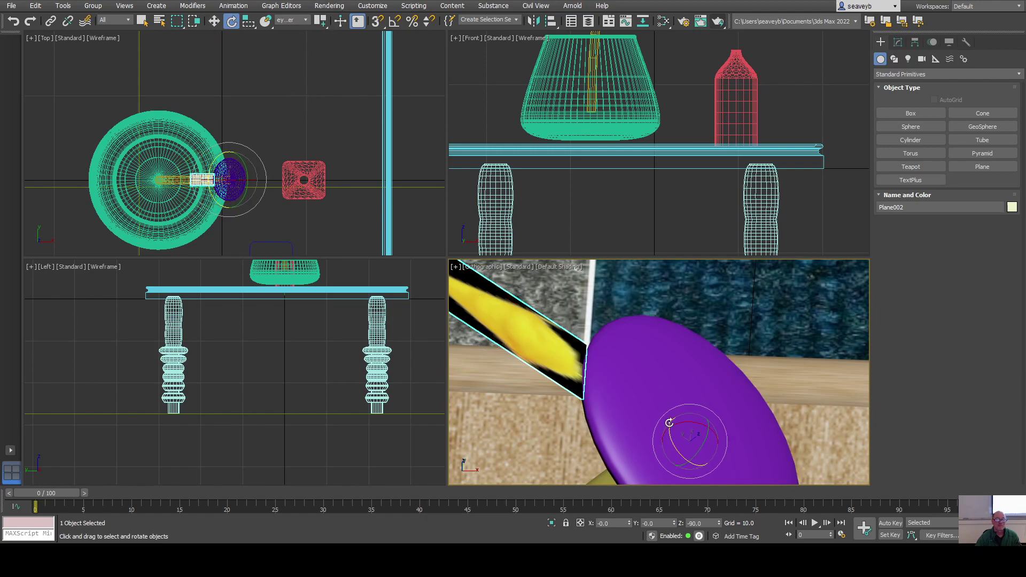
Try to clone the petal by rotating it about 18 degrees around the disc's center in a maximized view.
left_click_drag(678, 453, 655, 432)
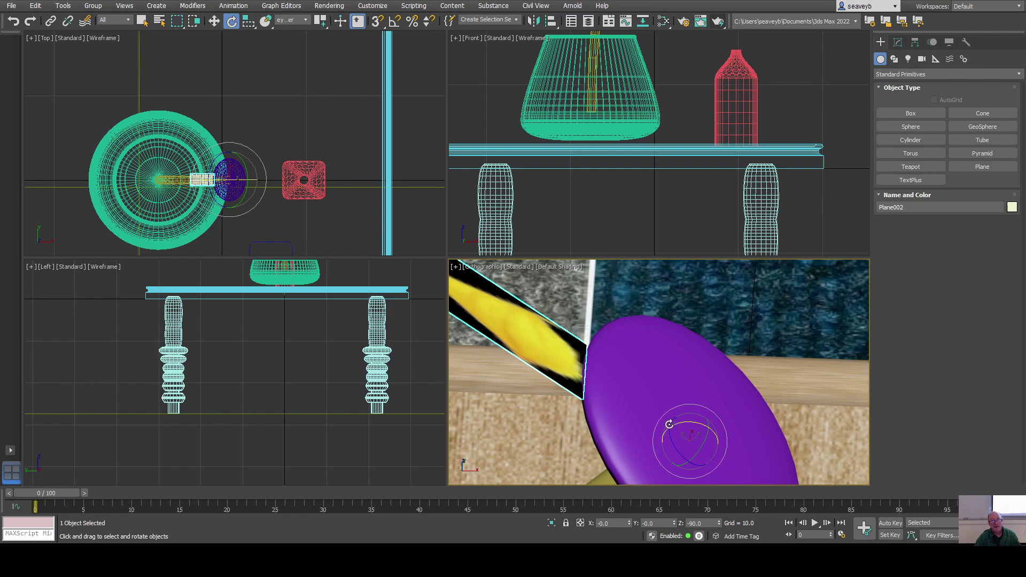
middle_click_drag(706, 440, 521, 379, "alt")
key("alt+w")
scroll(664, 384, "down", 2)
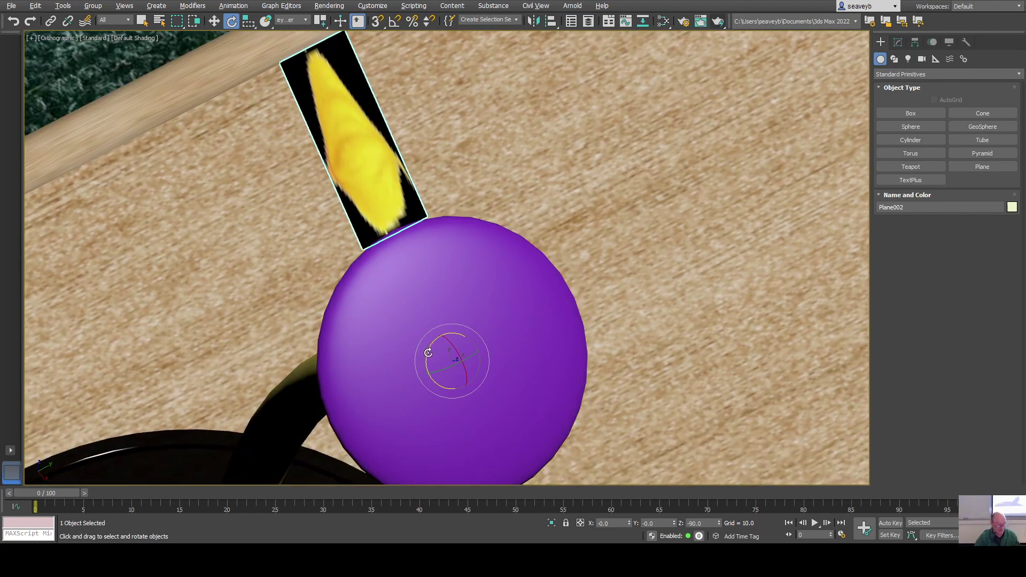
left_click_drag(426, 354, 432, 335, "shift")
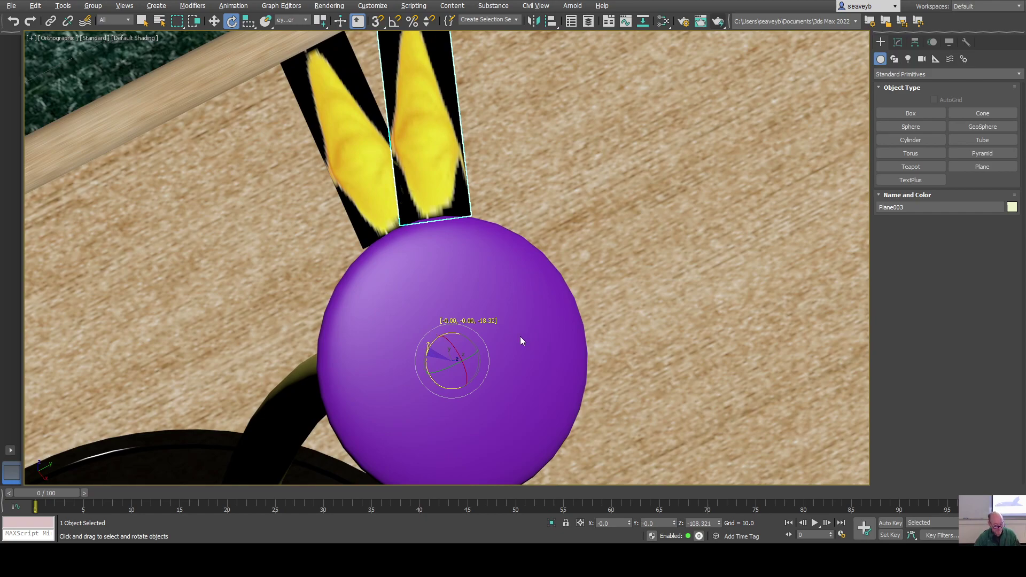
key("ctrl+z")
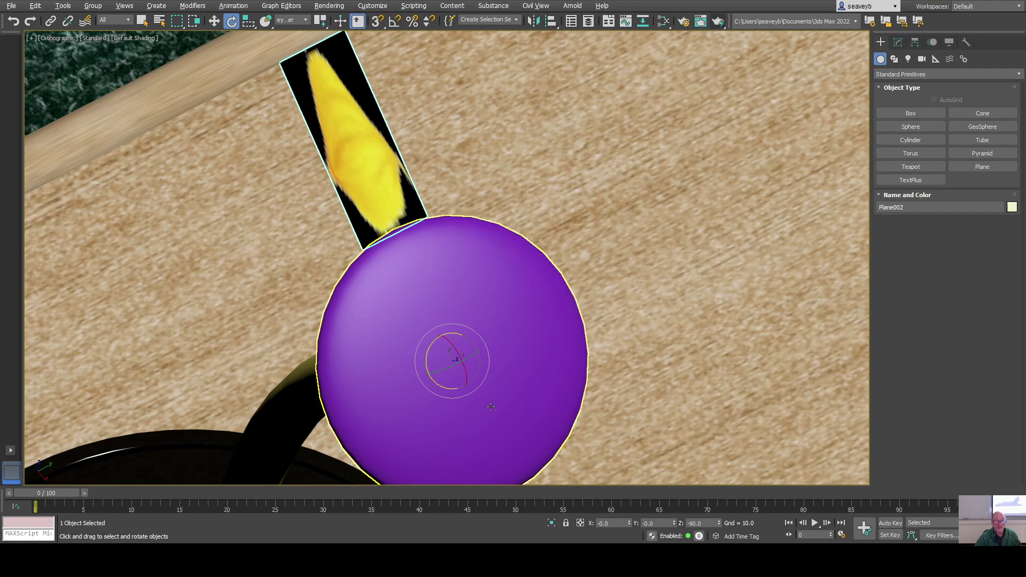
Turn on Angle Snap and clone the petal in 15-degree steps to form a full ring around the disc.
key("a")
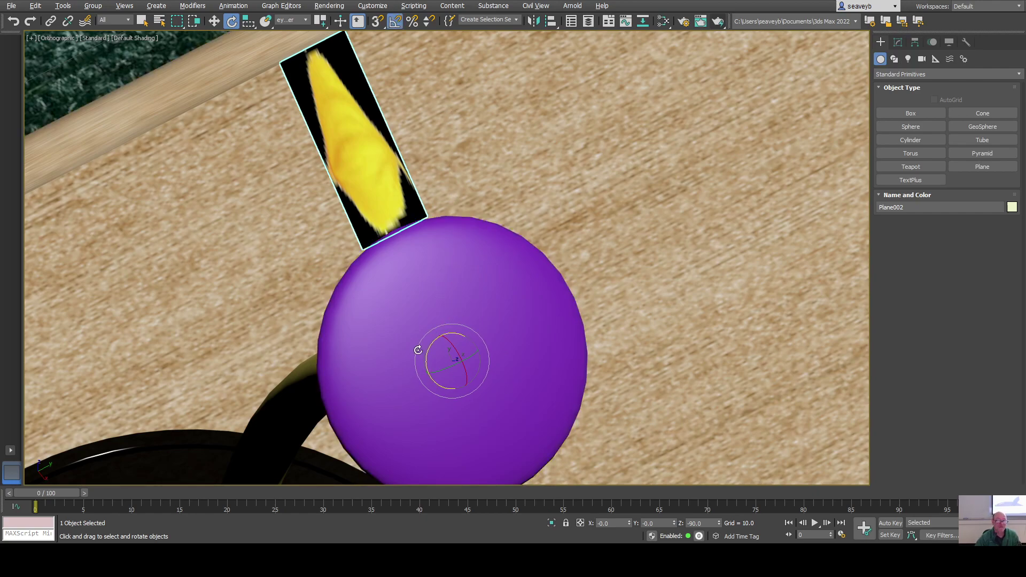
left_click_drag(426, 358, 428, 353, "shift")
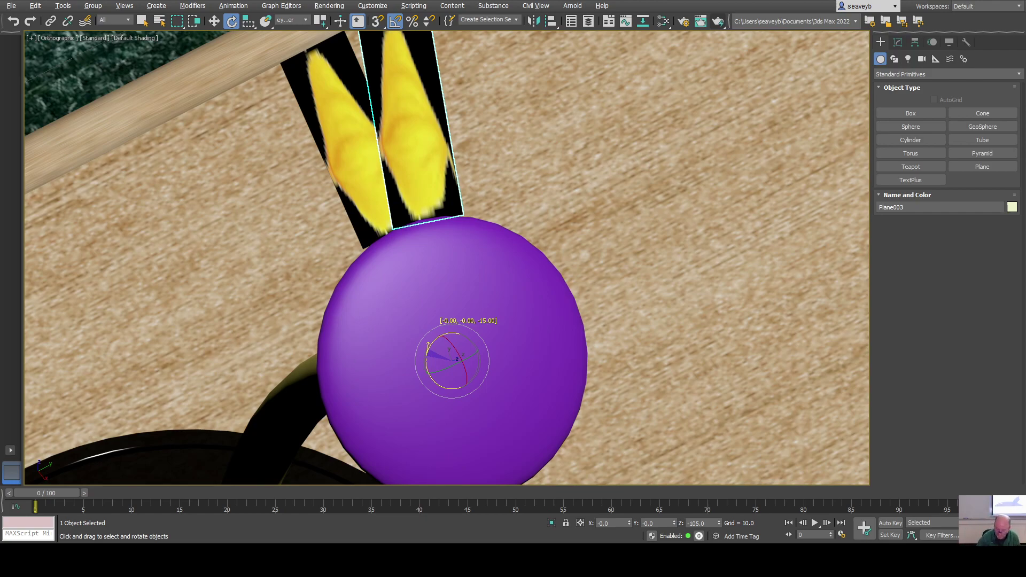
left_click_drag(516, 314, 518, 315, "shift")
key("Return")
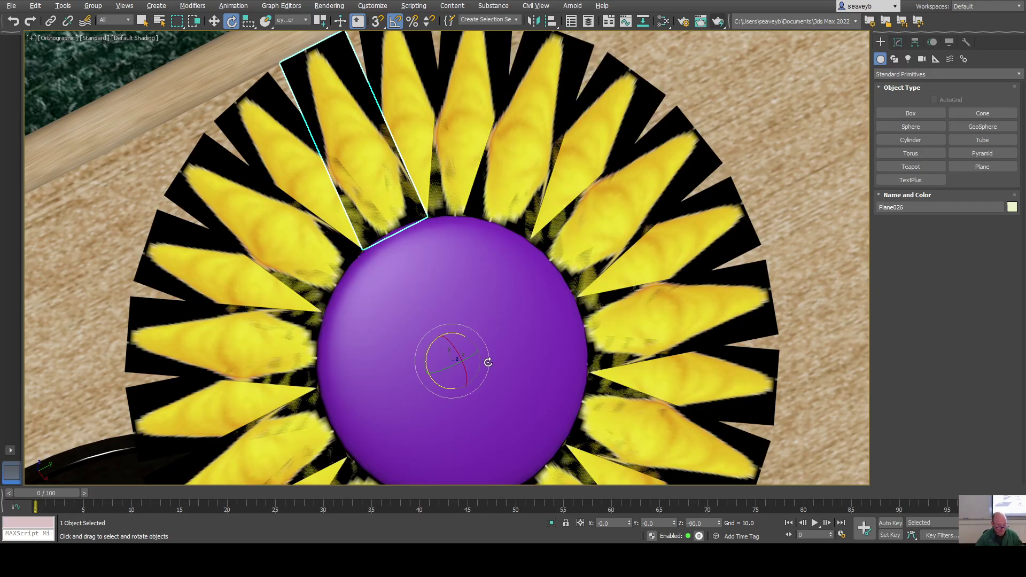
Undo the petal clones and recreate the full ring around the disc as linked instances of the petal at 15-degree spacing.
scroll(488, 355, "down", 6)
middle_click_drag(489, 377, 530, 358, "alt")
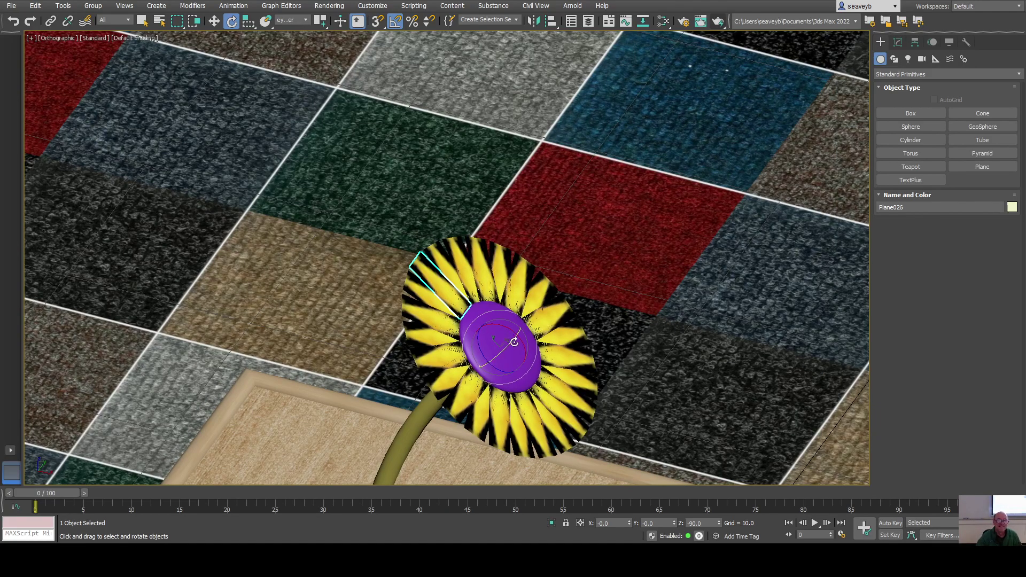
left_click_drag(479, 348, 480, 335)
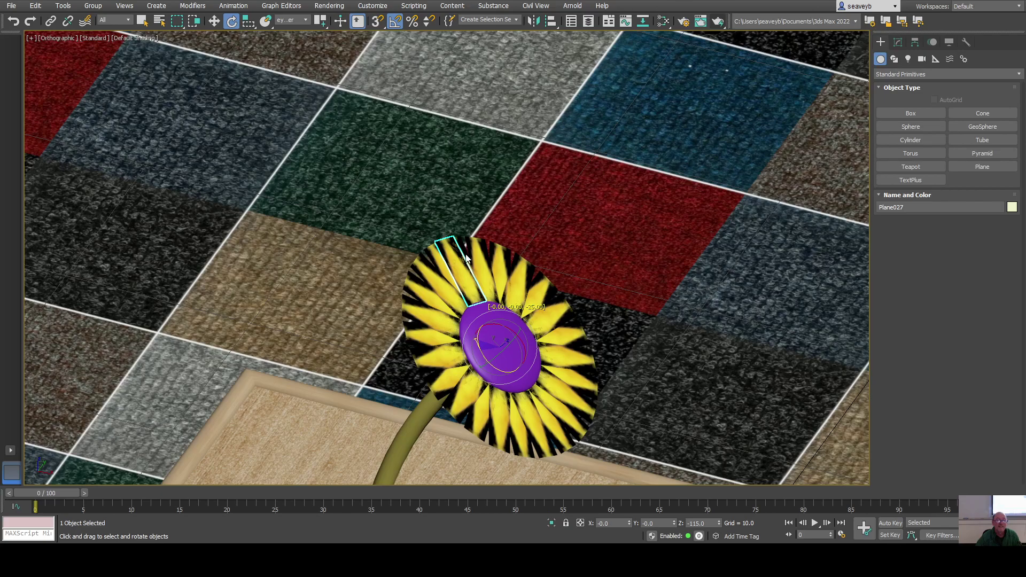
key("ctrl+z")
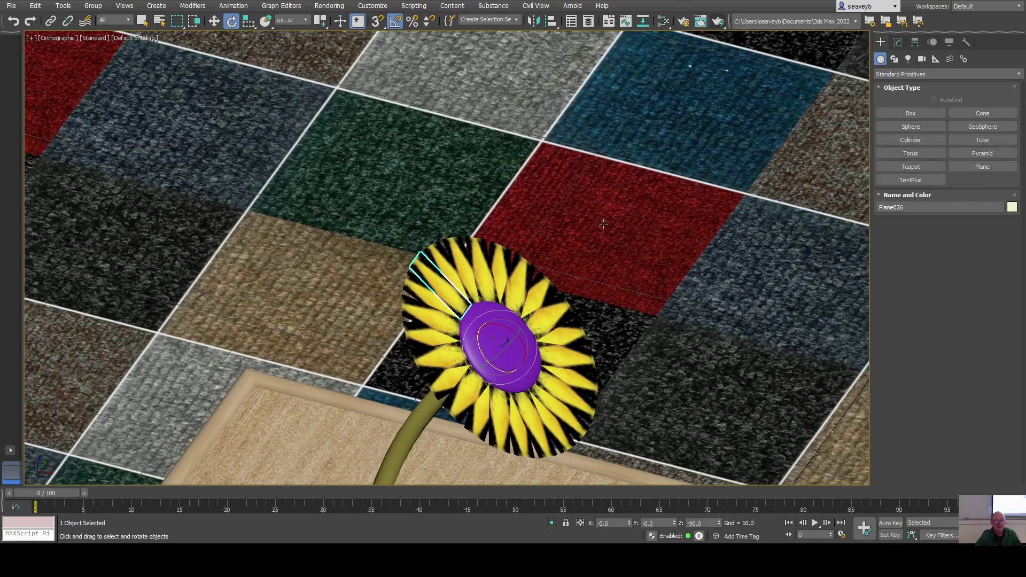
key("ctrl+z")
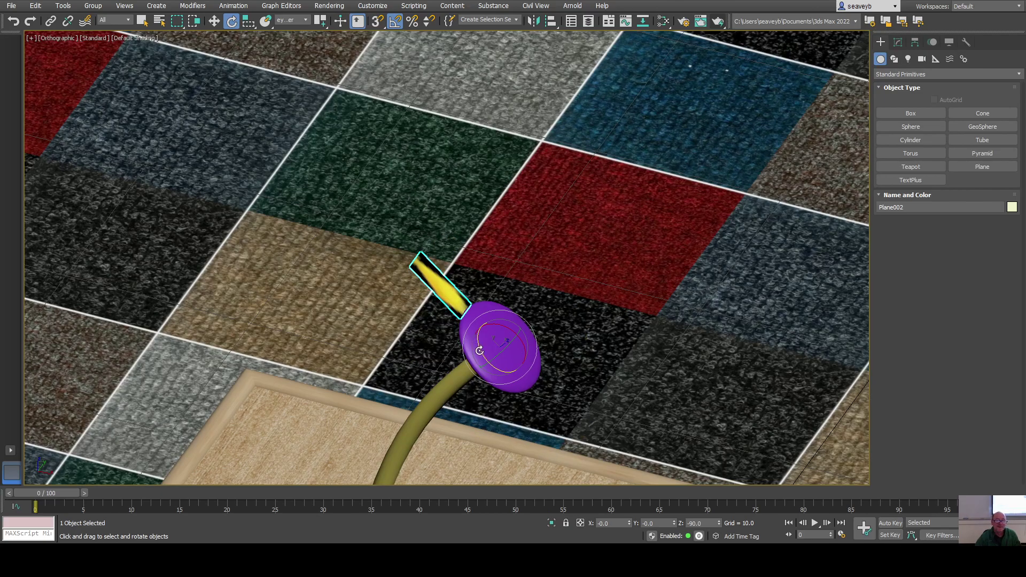
left_click_drag(479, 350, 480, 345, "shift")
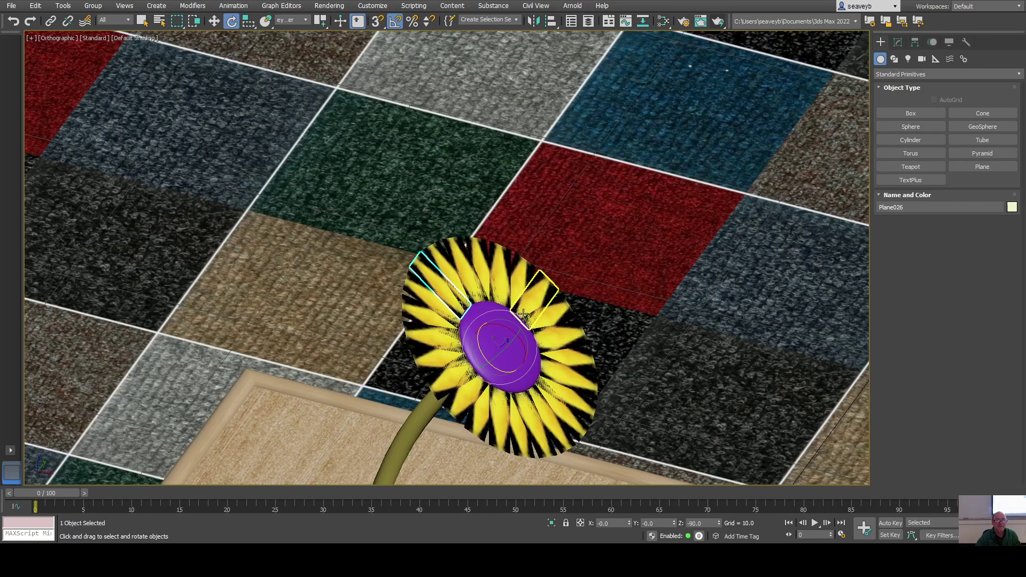
Add a Bend modifier to the instanced petals with an angle of -84 on the X axis.
left_click(898, 42)
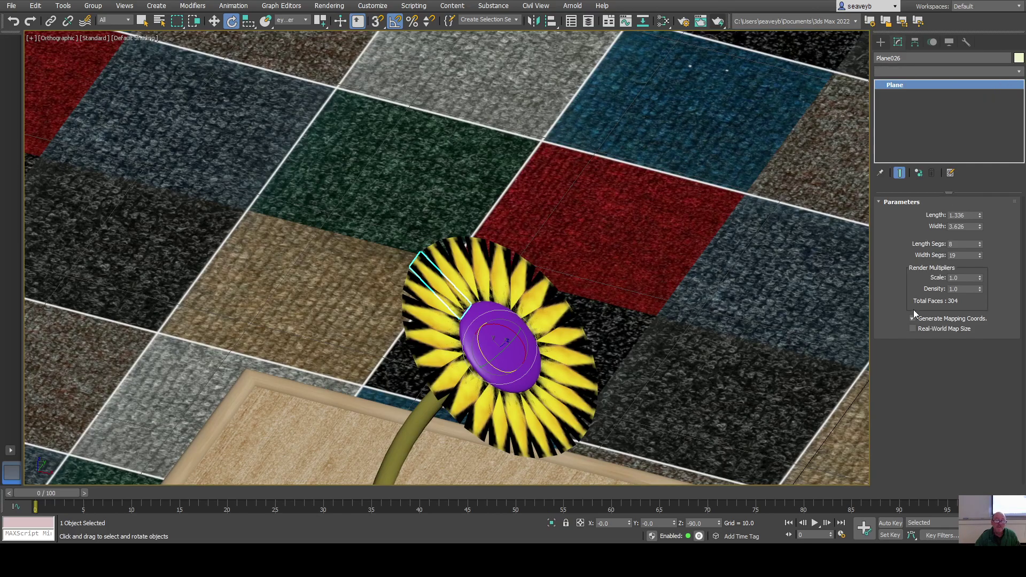
left_click(895, 285)
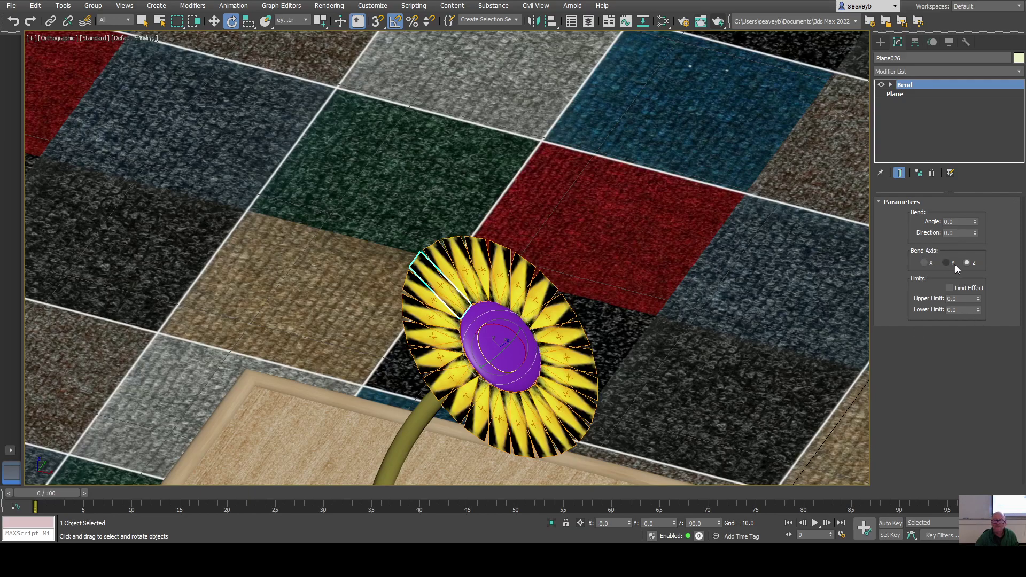
left_click_drag(975, 222, 971, 311)
left_click(924, 263)
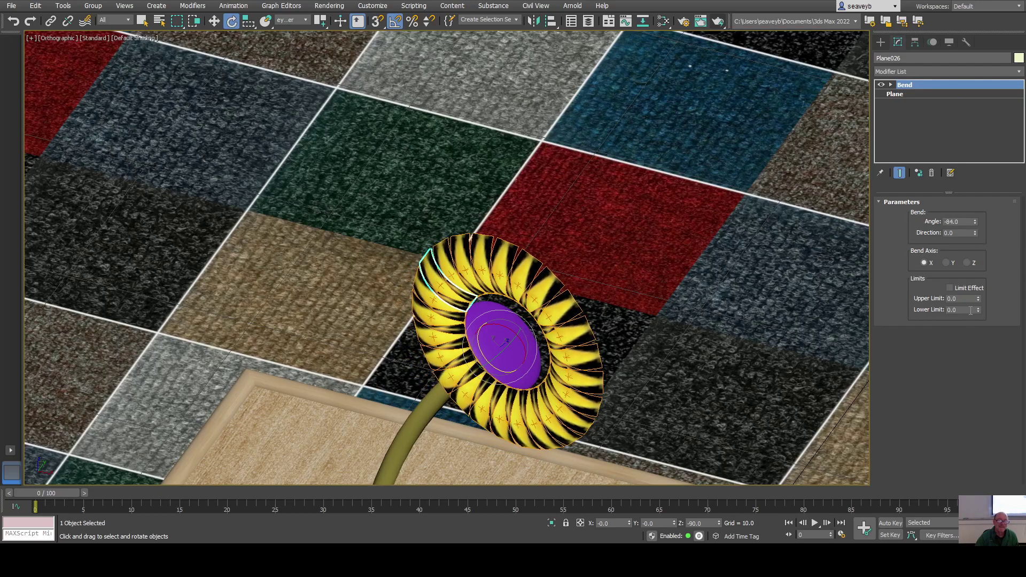
Move the Bend center along its local X axis to the petals' base and set the bend angle to -43.5.
left_click(891, 84)
left_click(912, 104)
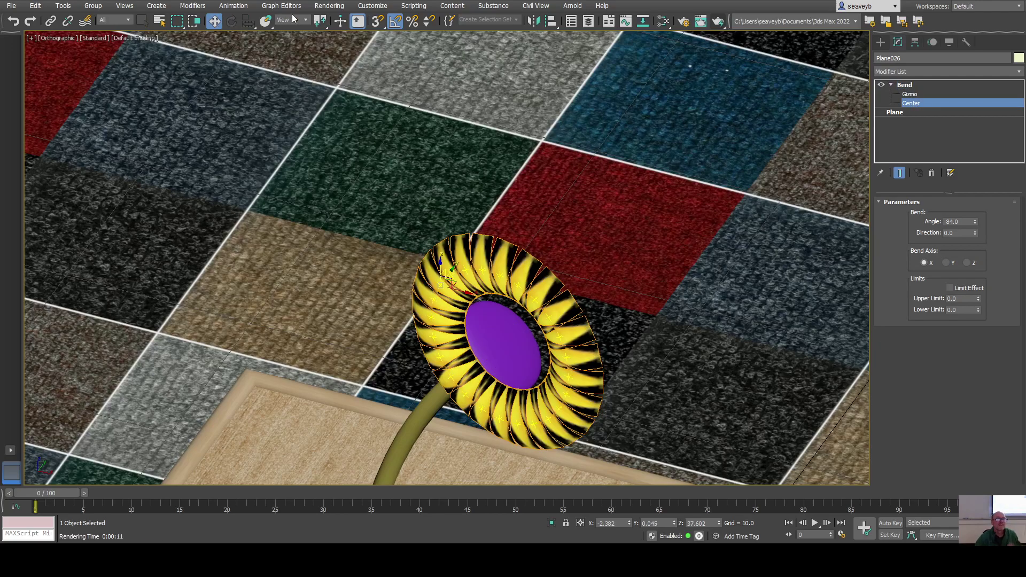
left_click(298, 56)
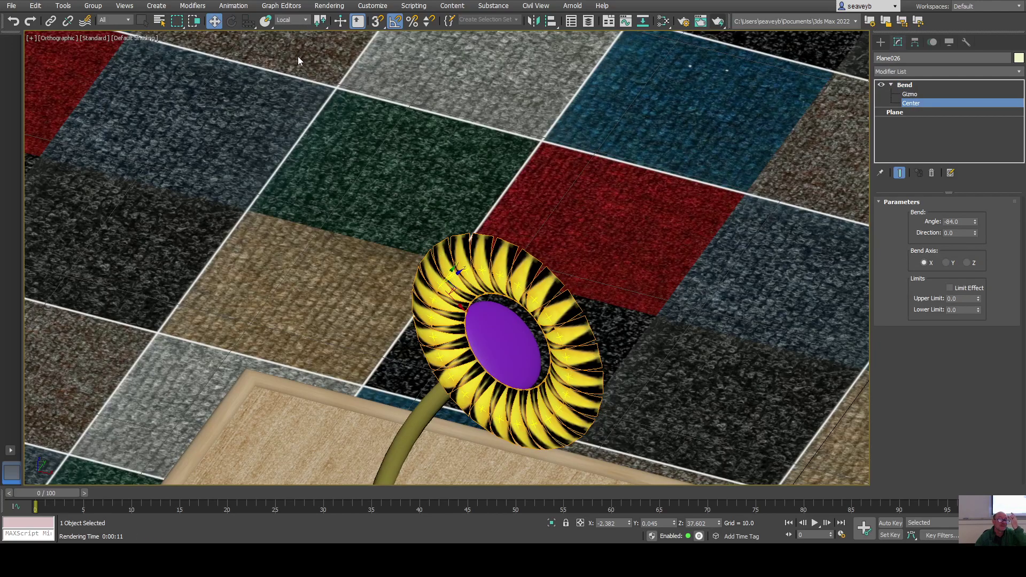
left_click_drag(459, 309, 486, 332)
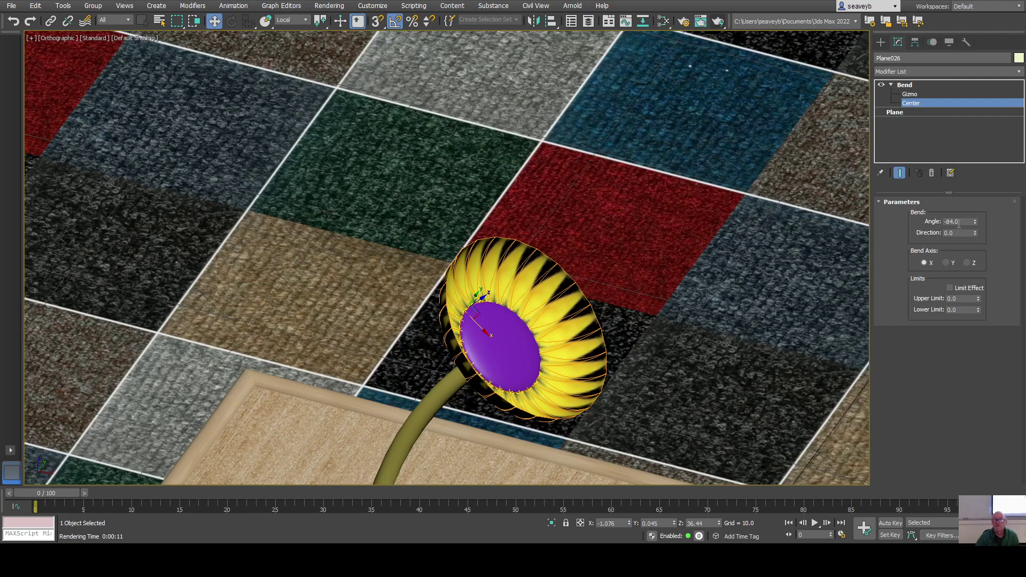
left_click_drag(976, 222, 984, 179)
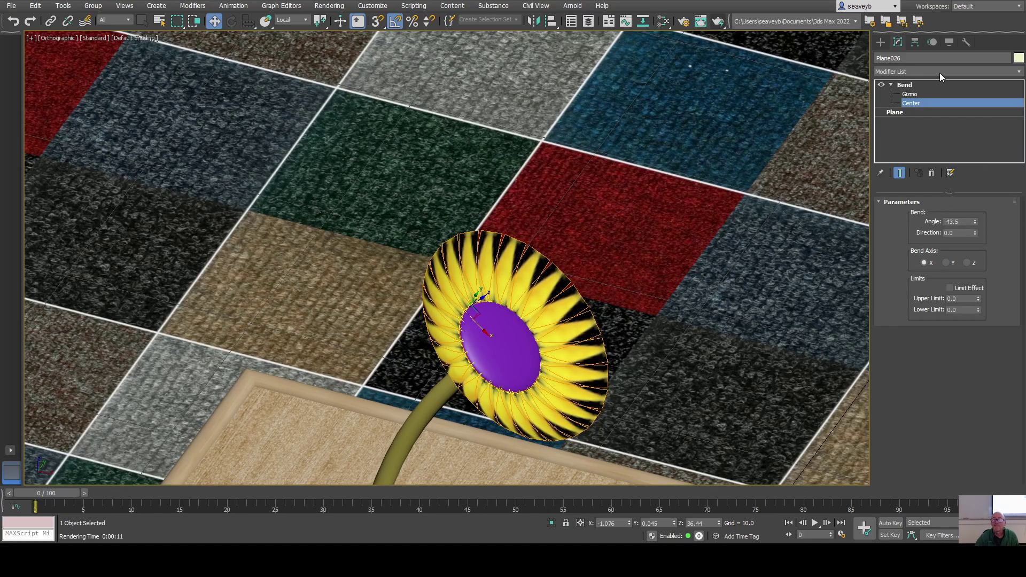
Add a second Bend modifier above the first one, with an angle of -12 on the Y axis.
left_click(909, 85)
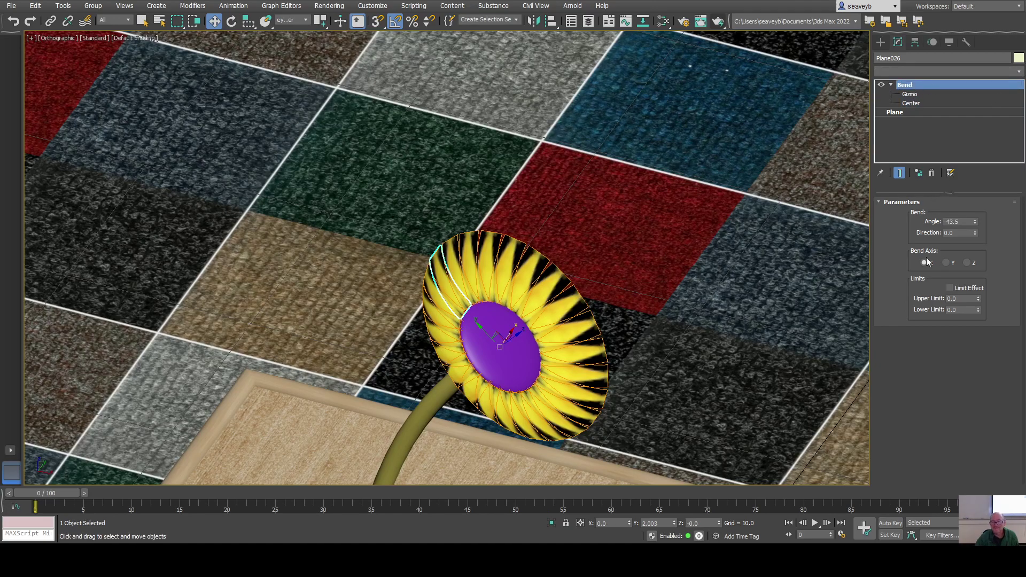
left_click(911, 288)
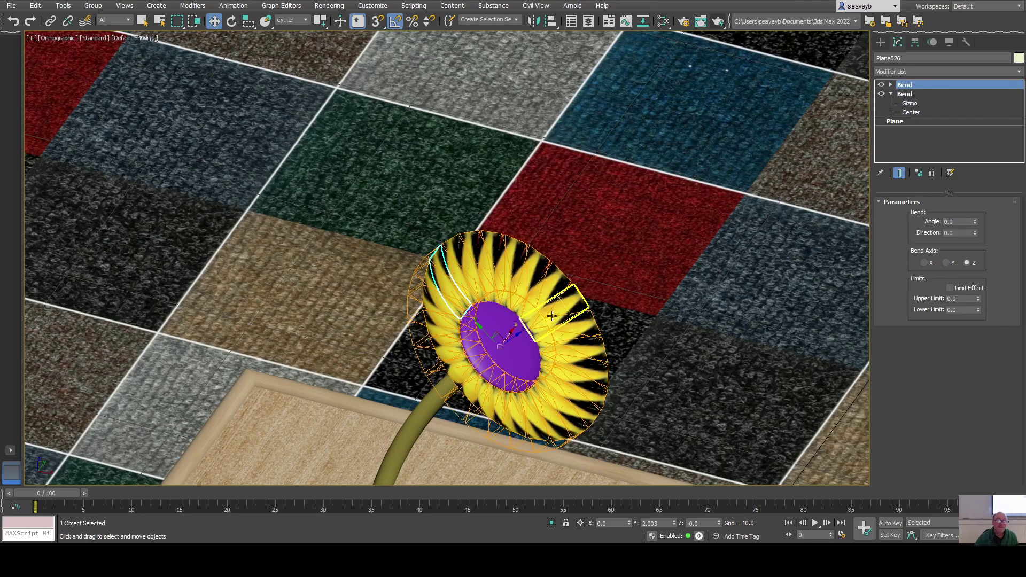
left_click(946, 263)
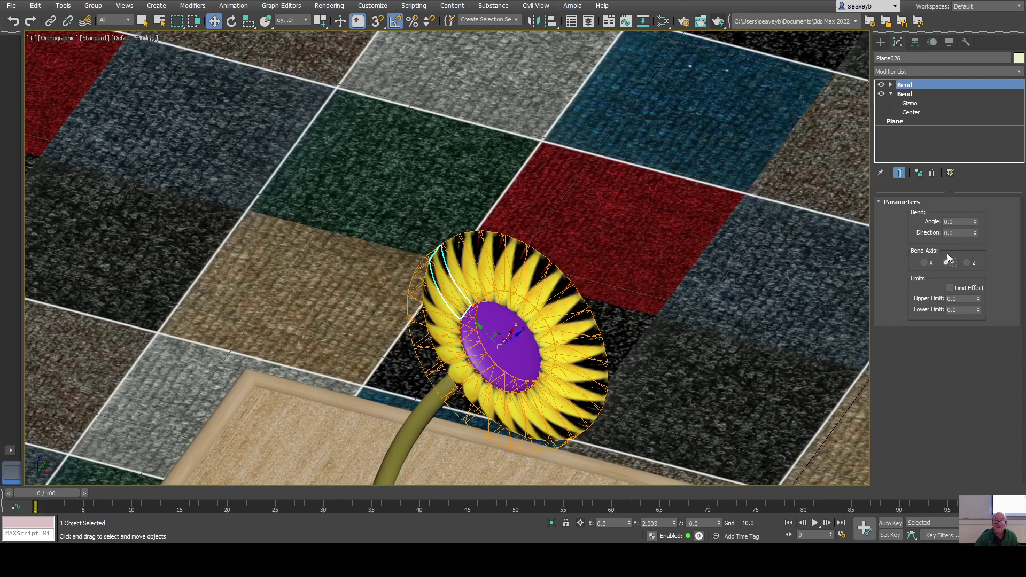
mouse_move(975, 220)
left_mouse_down()
mouse_move(975, 191)
mouse_move(980, 244)
mouse_move(978, 234)
left_mouse_up()
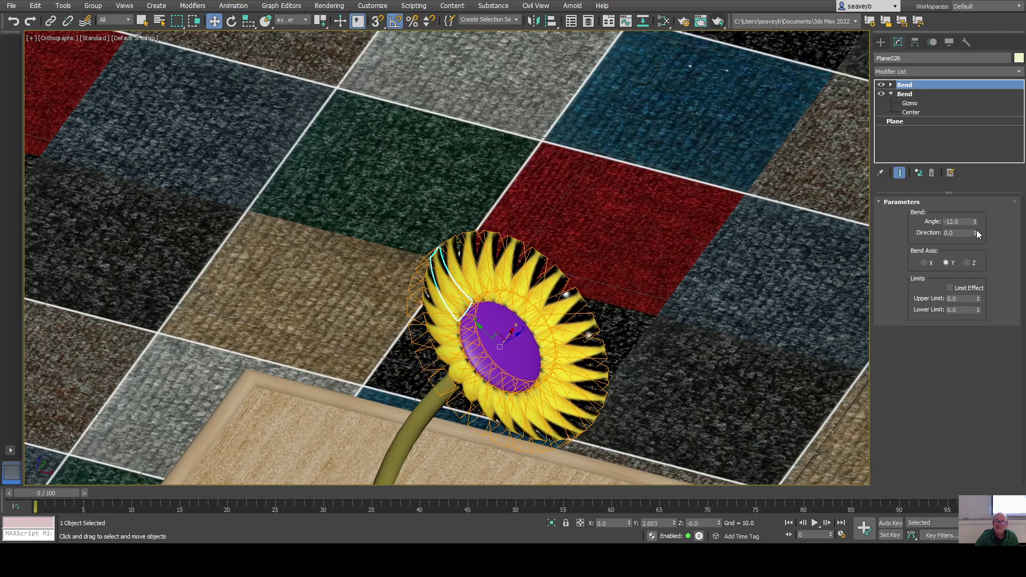
Try a different direction and the Z bend axis on the second Bend modifier.
left_click_drag(977, 233, 975, 47)
right_click(974, 47)
left_click(967, 263)
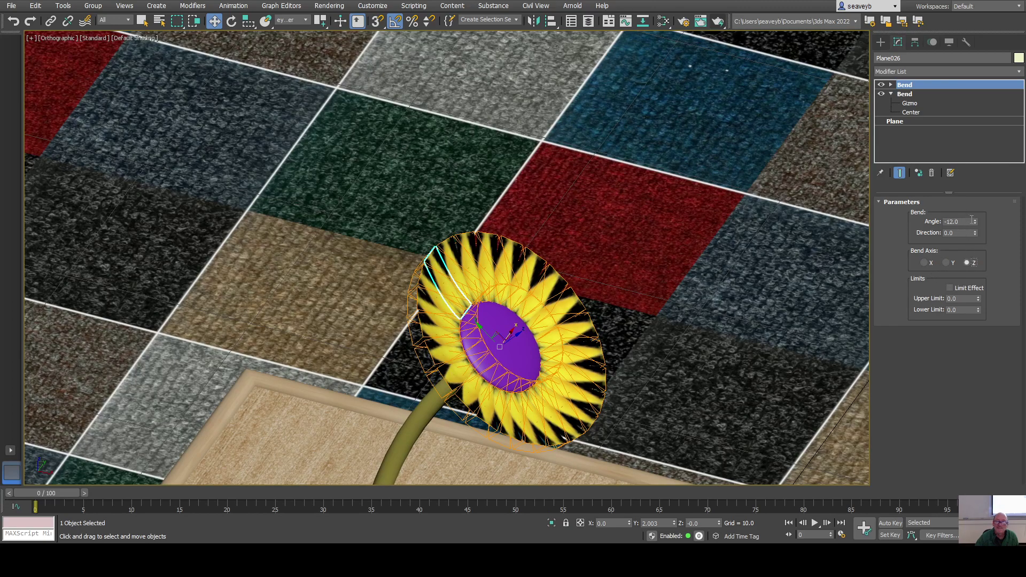
left_click_drag(974, 224, 980, 252)
Set the second Bend to the Y axis with an angle of 13 and a direction of 89.
left_click(948, 264)
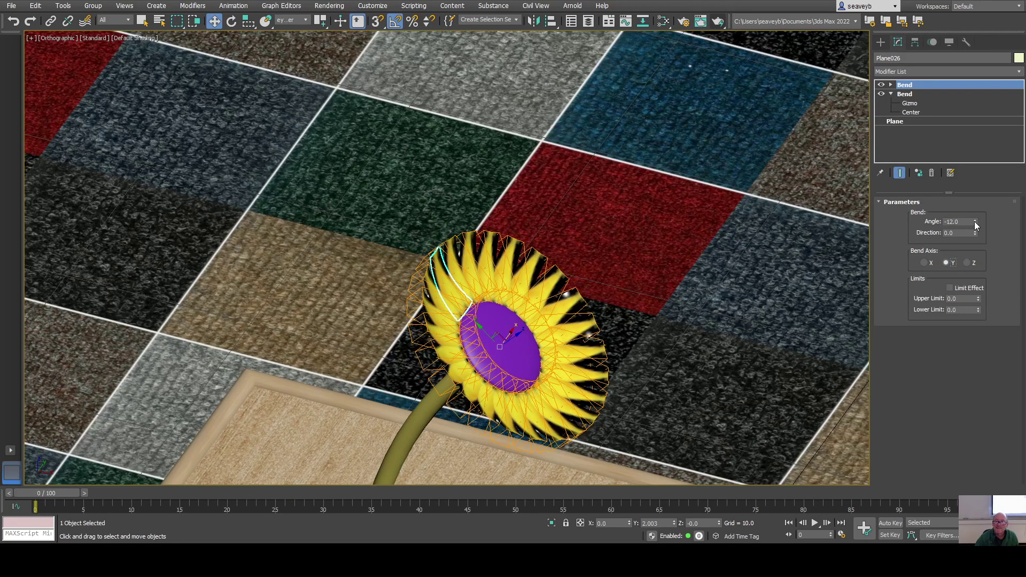
left_click_drag(976, 221, 976, 193)
left_click_drag(976, 233, 980, 142)
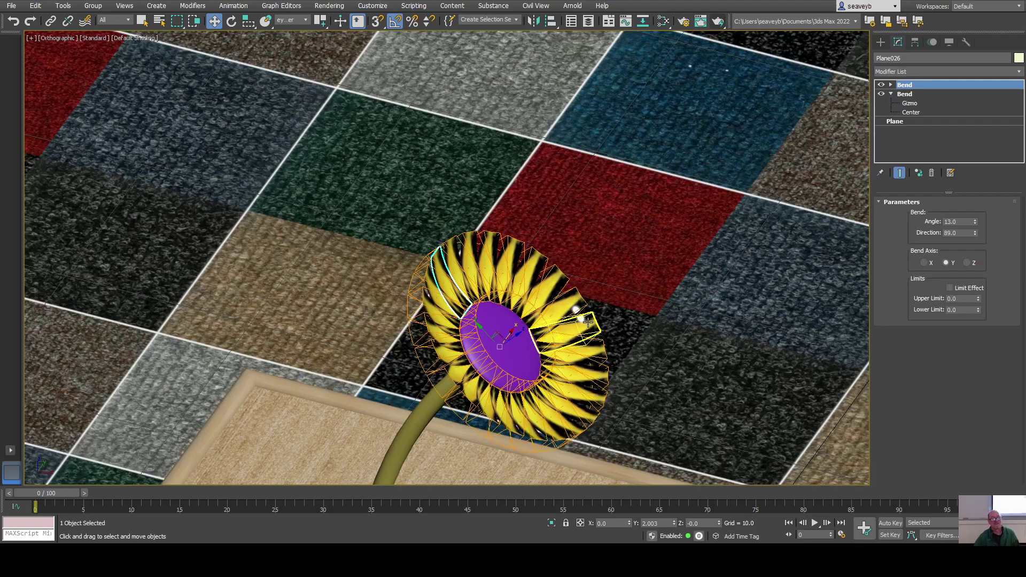
Switch to a perspective view framed on the flower head and render it to check the bent petals.
mouse_move(588, 320)
middle_mouse_down("alt")
mouse_move(577, 320)
mouse_move(587, 322)
middle_mouse_up("alt")
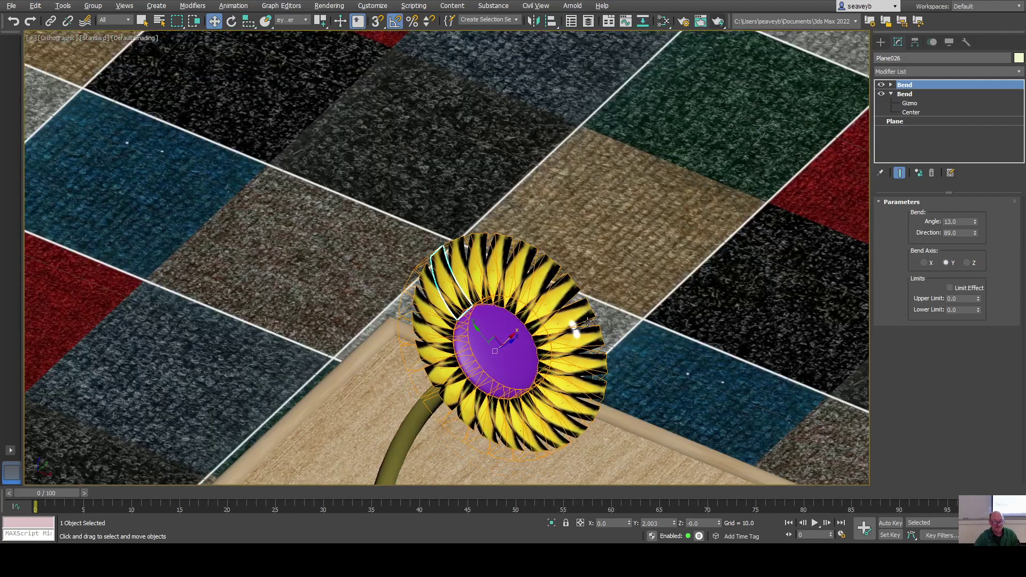
key("p")
middle_click_drag(496, 336, 479, 304)
left_click(719, 23)
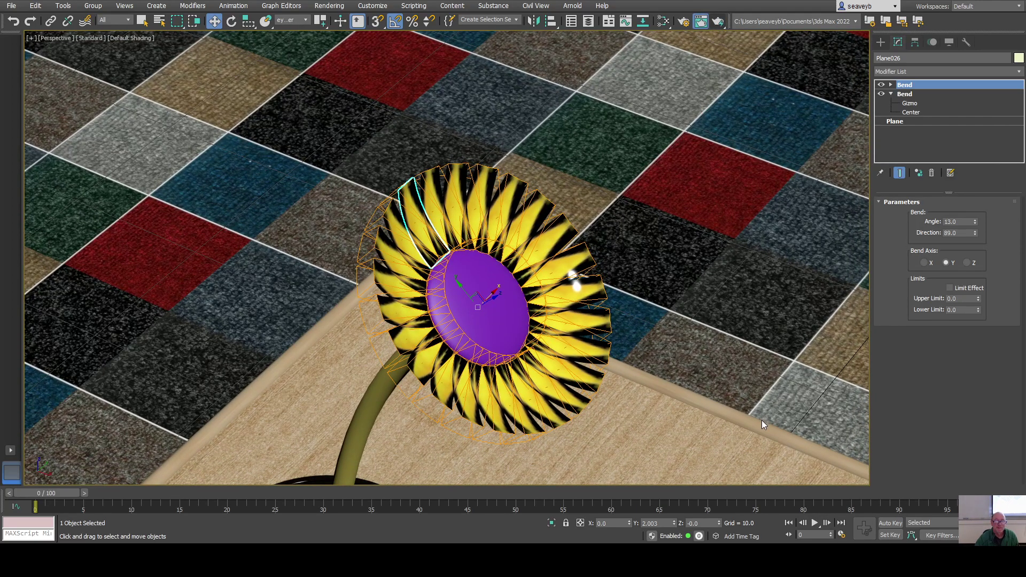